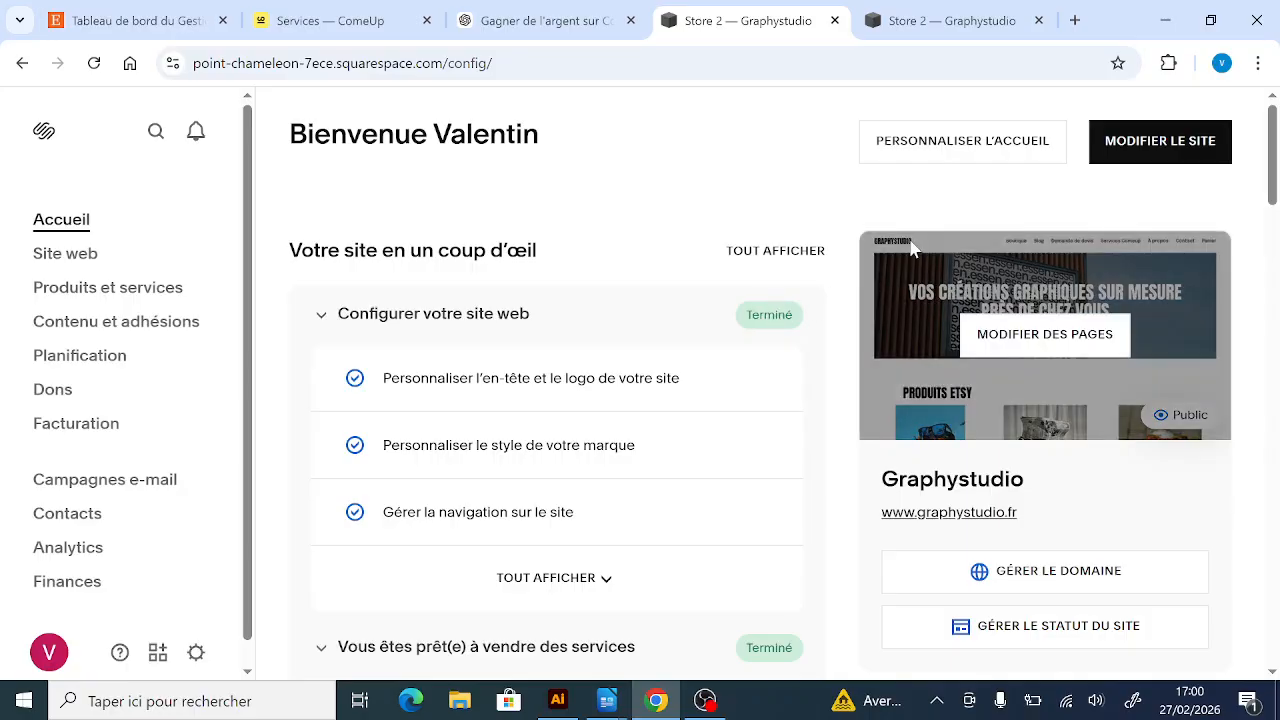
scroll(840, 336, down, 5)
scroll(835, 331, up, 5)
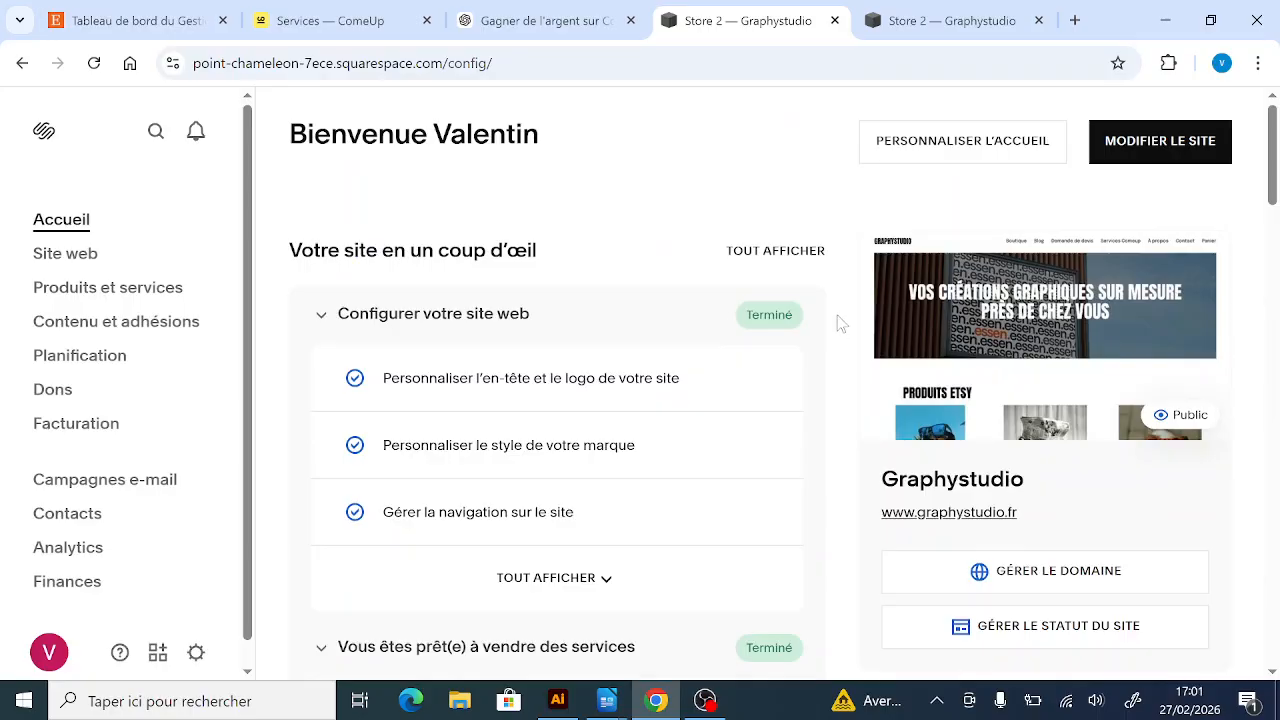
mouse_move(860, 267)
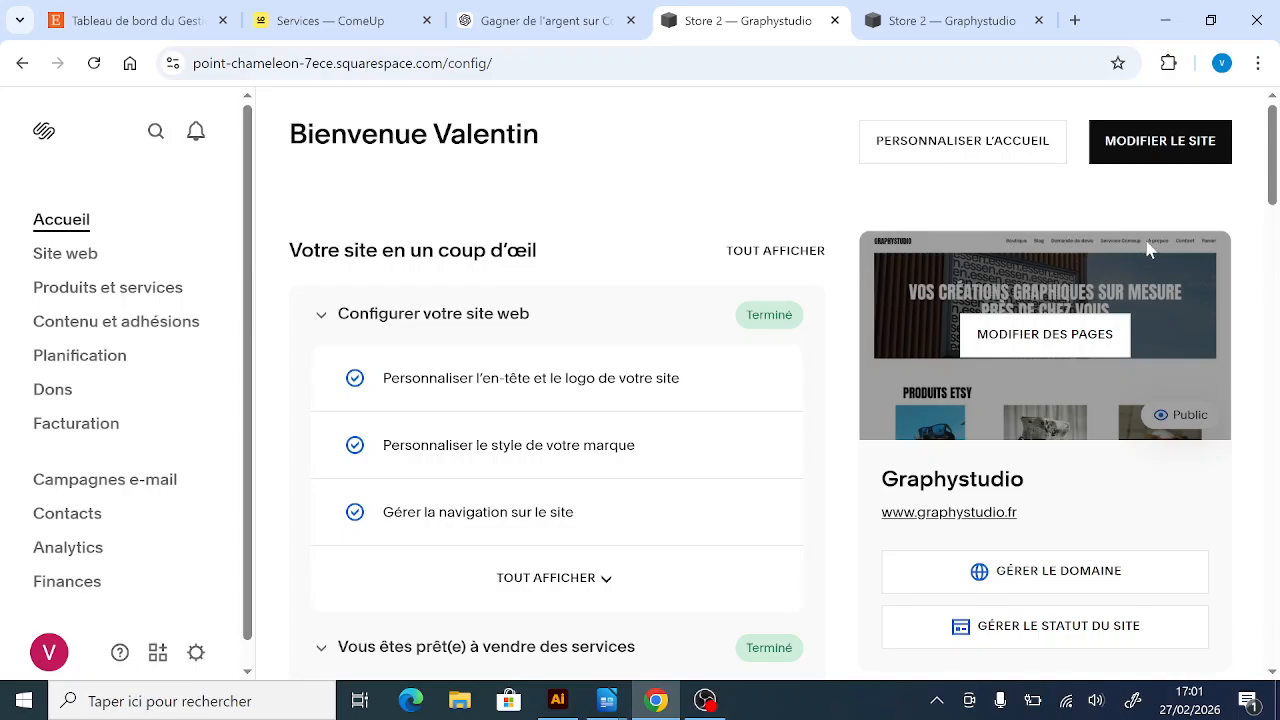
- Switch to the ComeUp seller page and look through the list of validated services
click(390, 14)
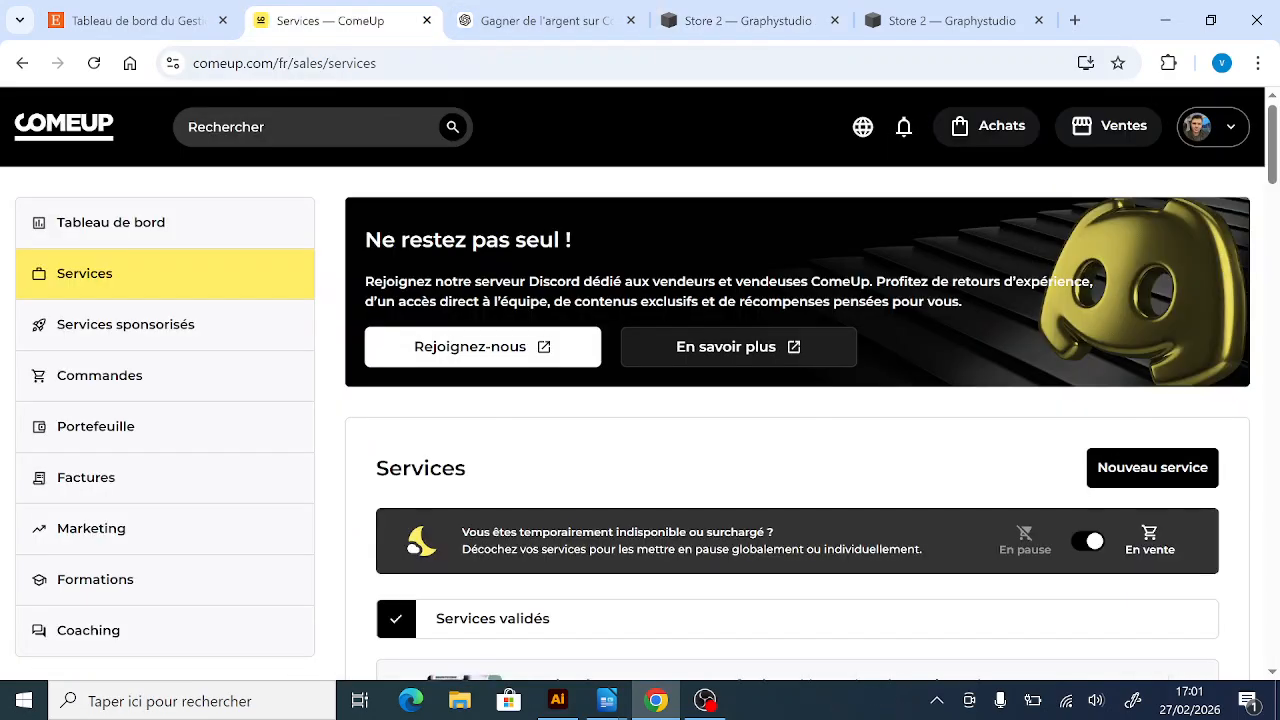
scroll(457, 289, down, 2)
scroll(457, 289, up, 2)
scroll(447, 322, down, 10)
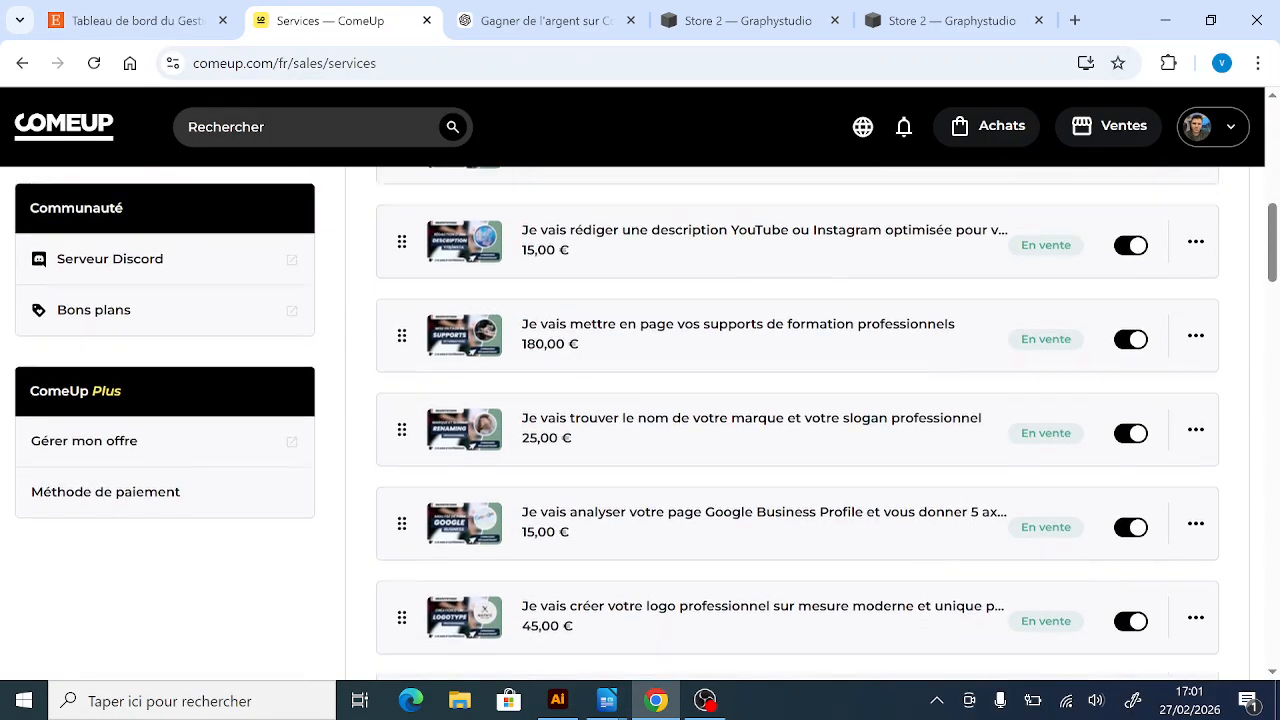
scroll(447, 322, up, 10)
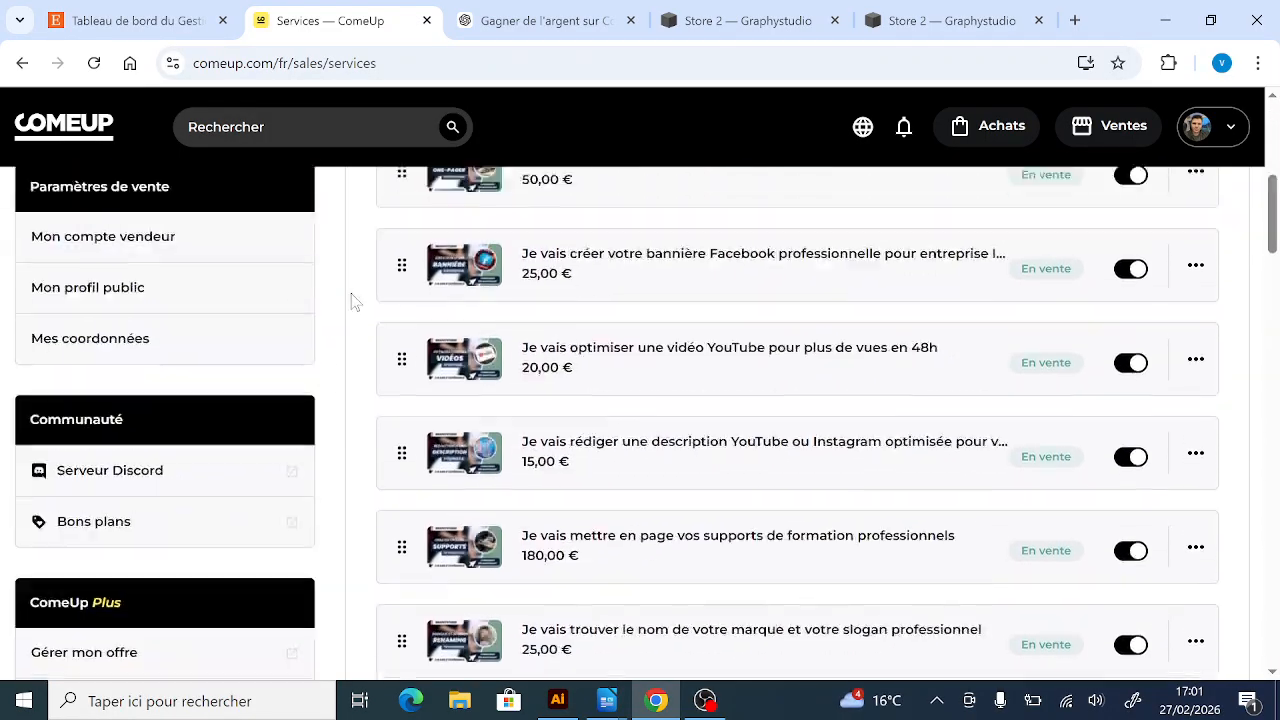
scroll(352, 302, up, 3)
- Browse the Graphystudio shop page, viewing the PLV category and the full product list
click(932, 20)
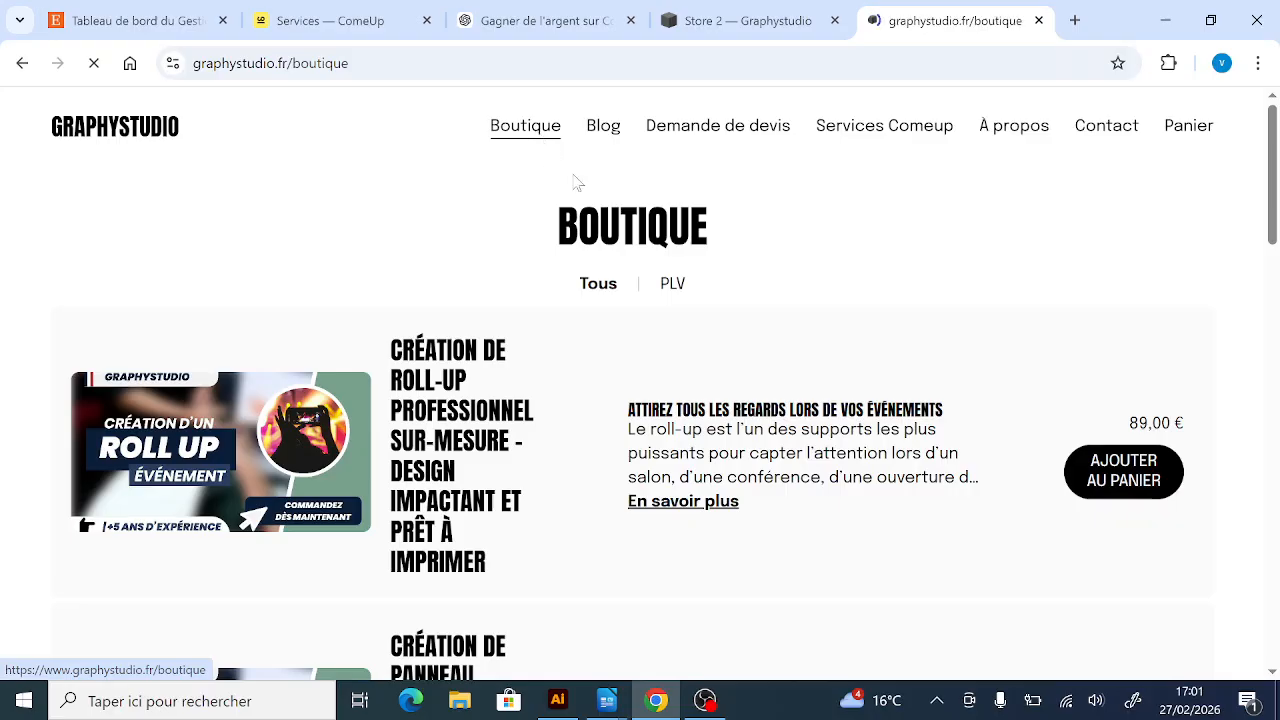
click(546, 150)
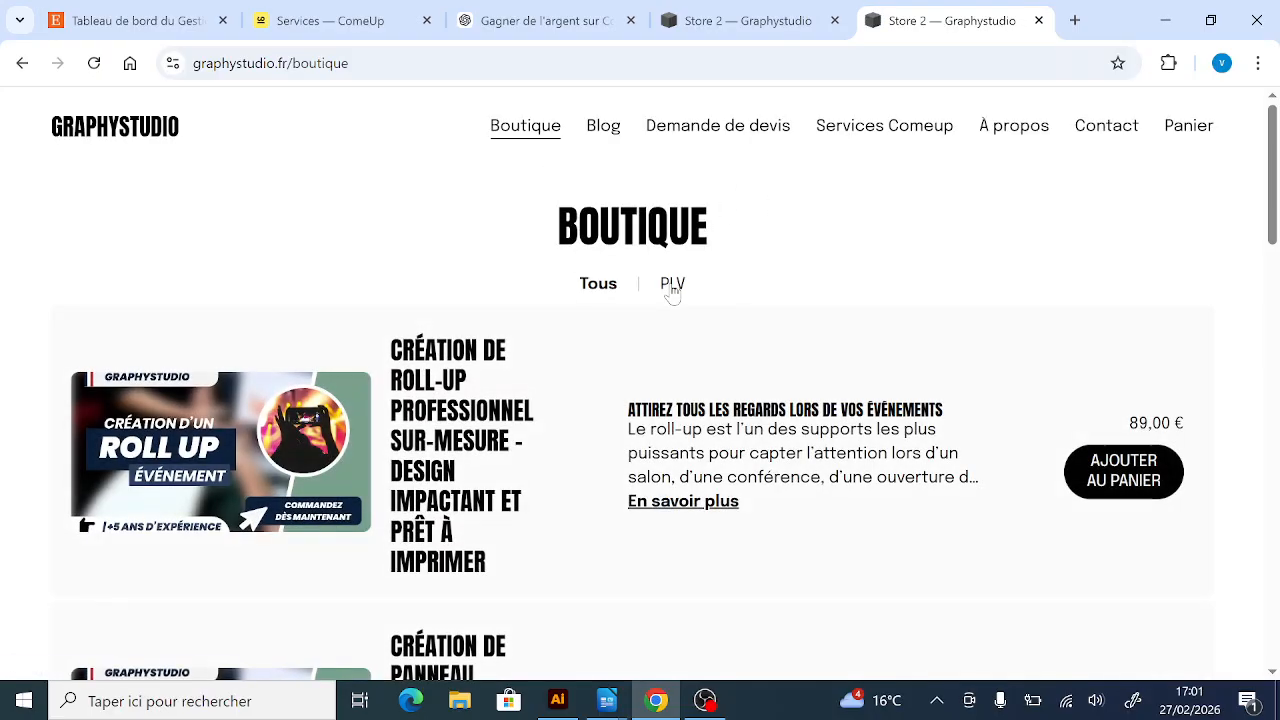
scroll(517, 383, down, 1)
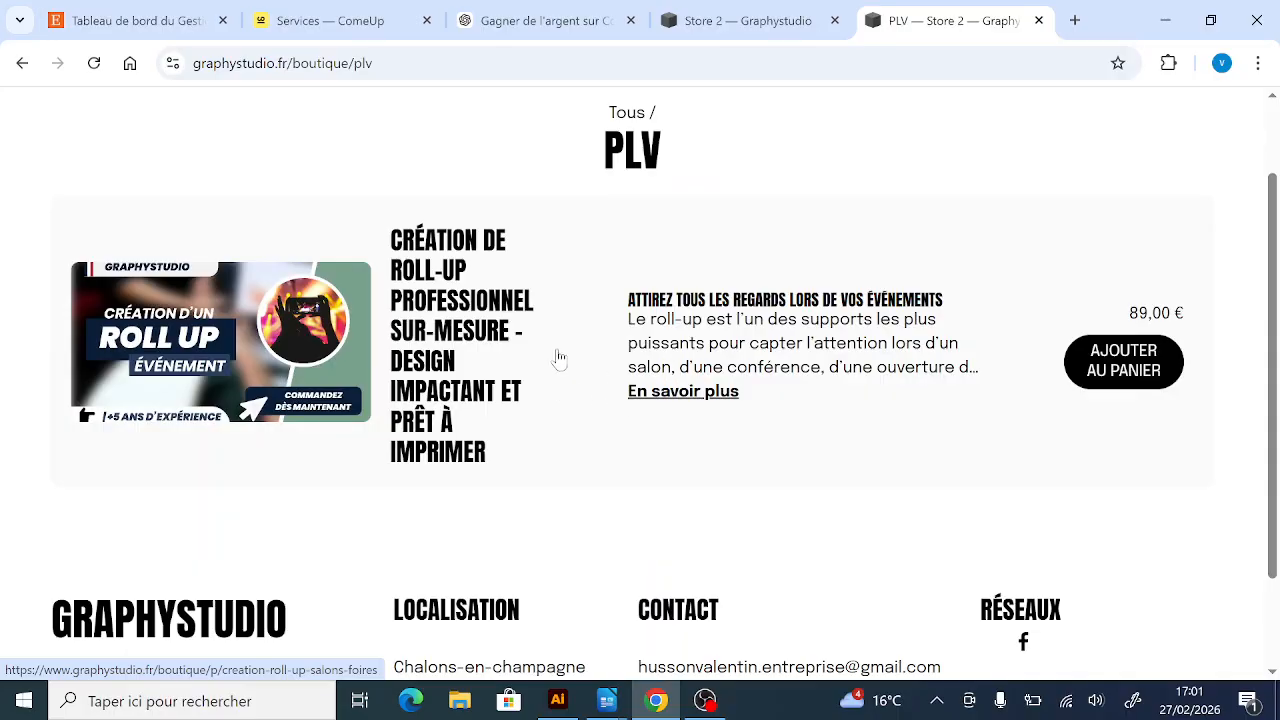
scroll(554, 380, up, 1)
scroll(373, 369, down, 1)
scroll(560, 280, up, 1)
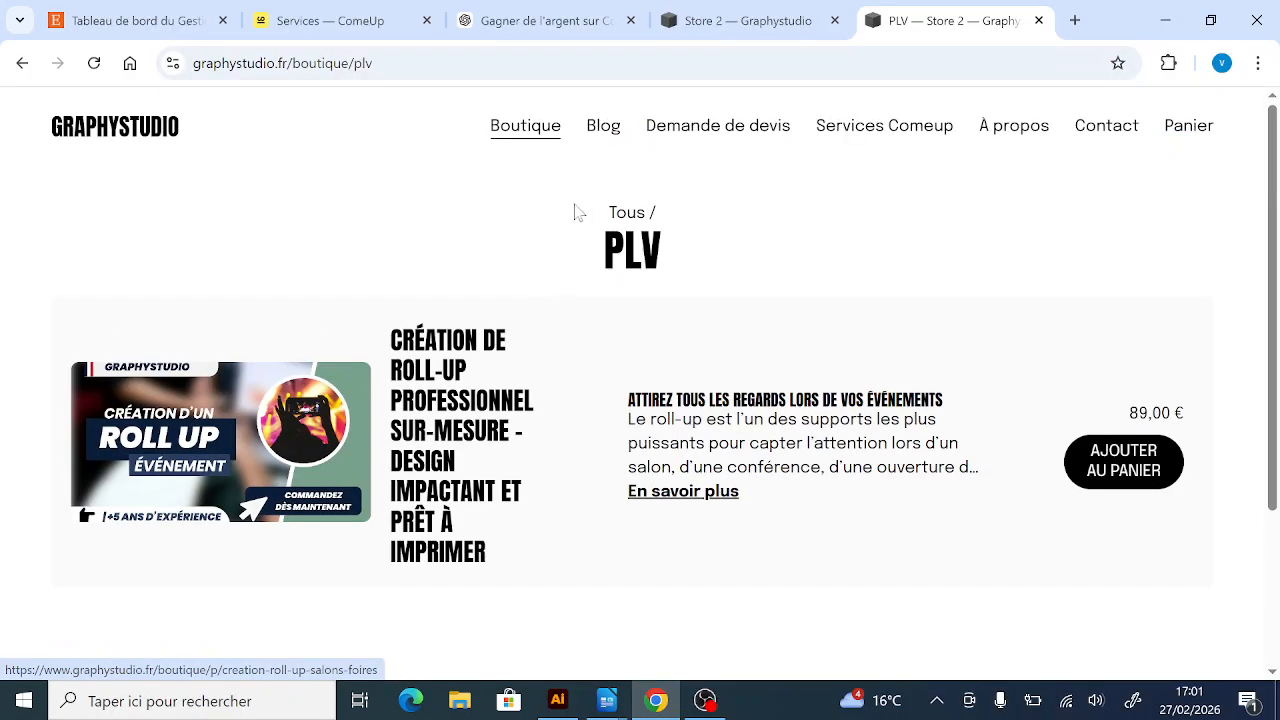
click(628, 213)
scroll(478, 266, down, 3)
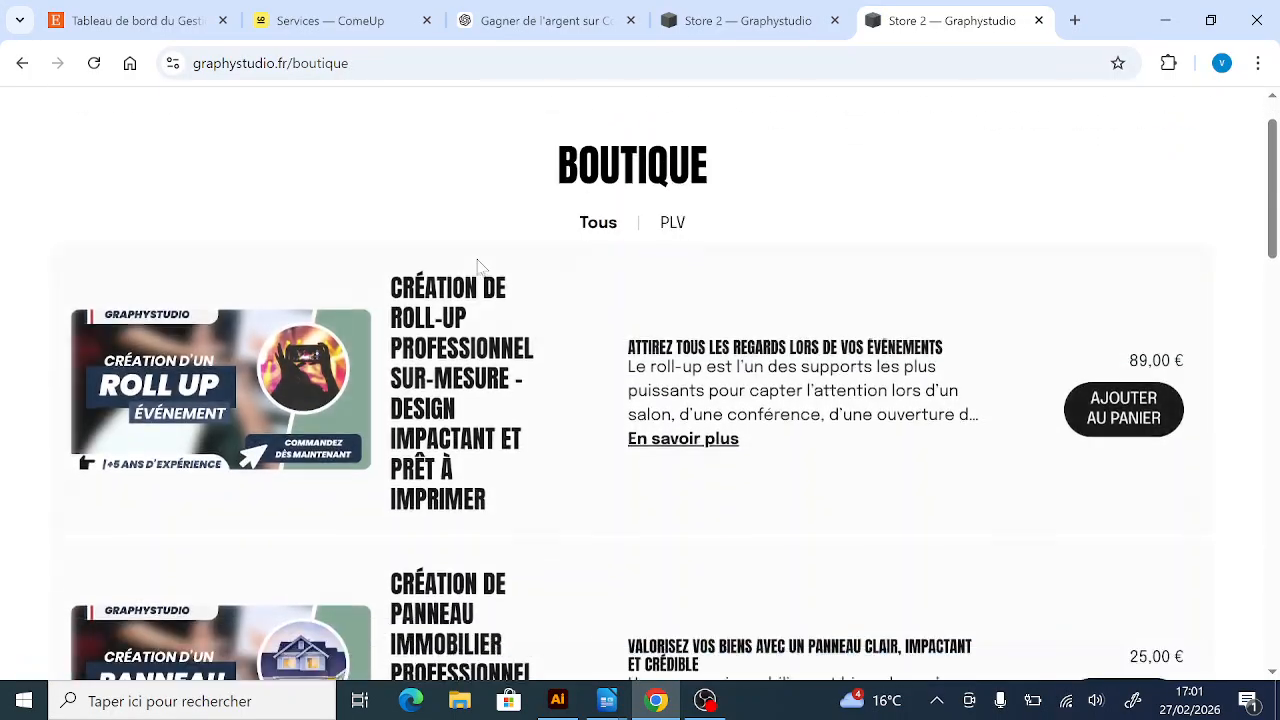
scroll(484, 266, down, 12)
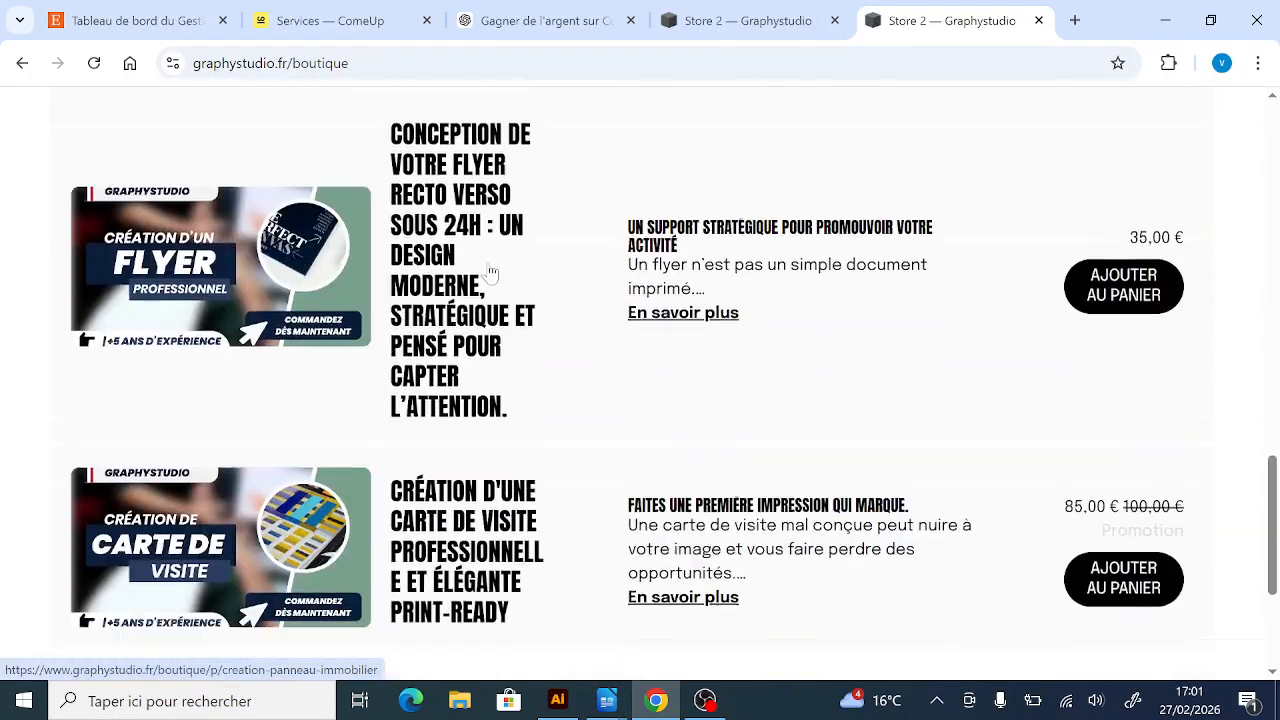
scroll(531, 331, up, 10)
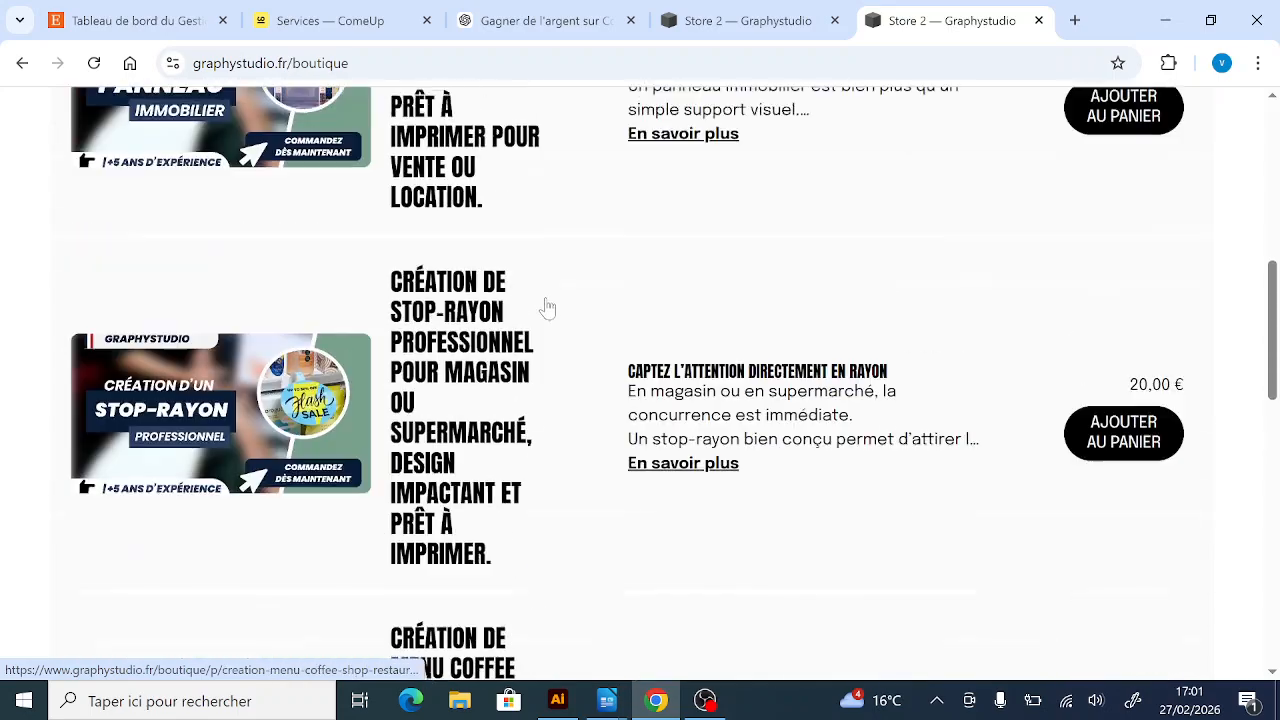
- Return to the Squarespace dashboard and examine its setup checklist, expanding the "Configurer la planification" section
click(678, 12)
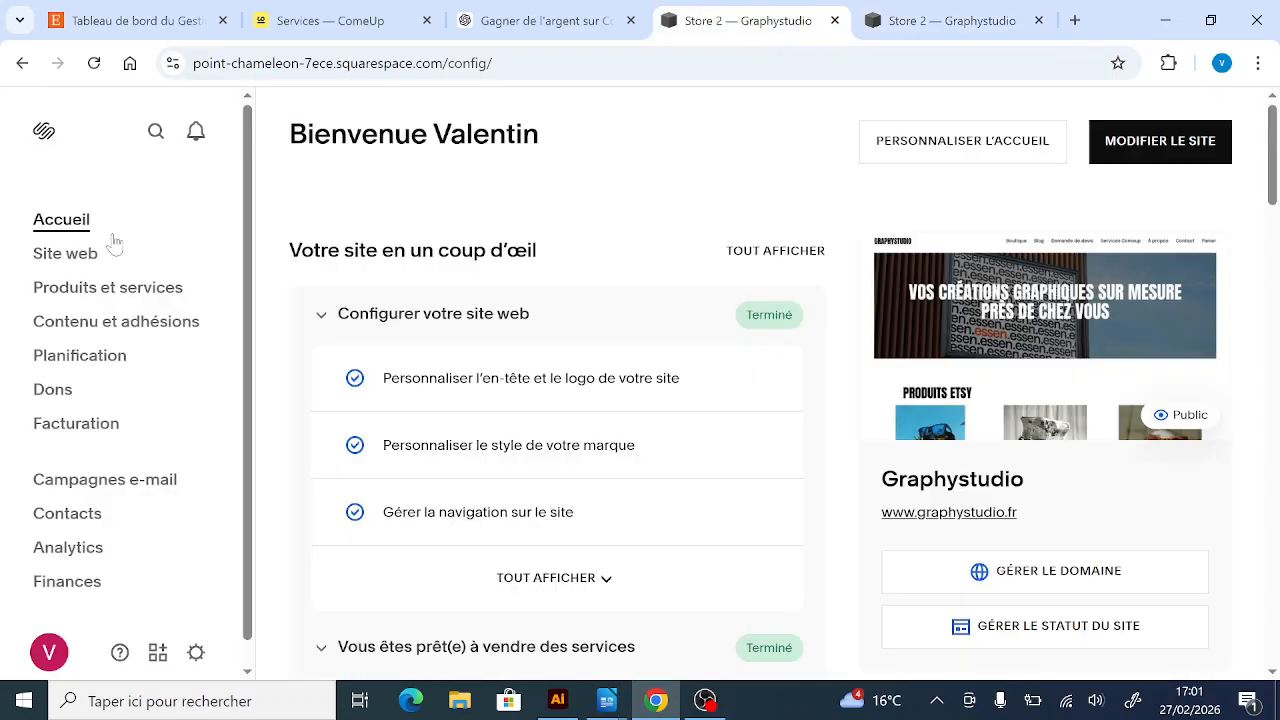
click(470, 28)
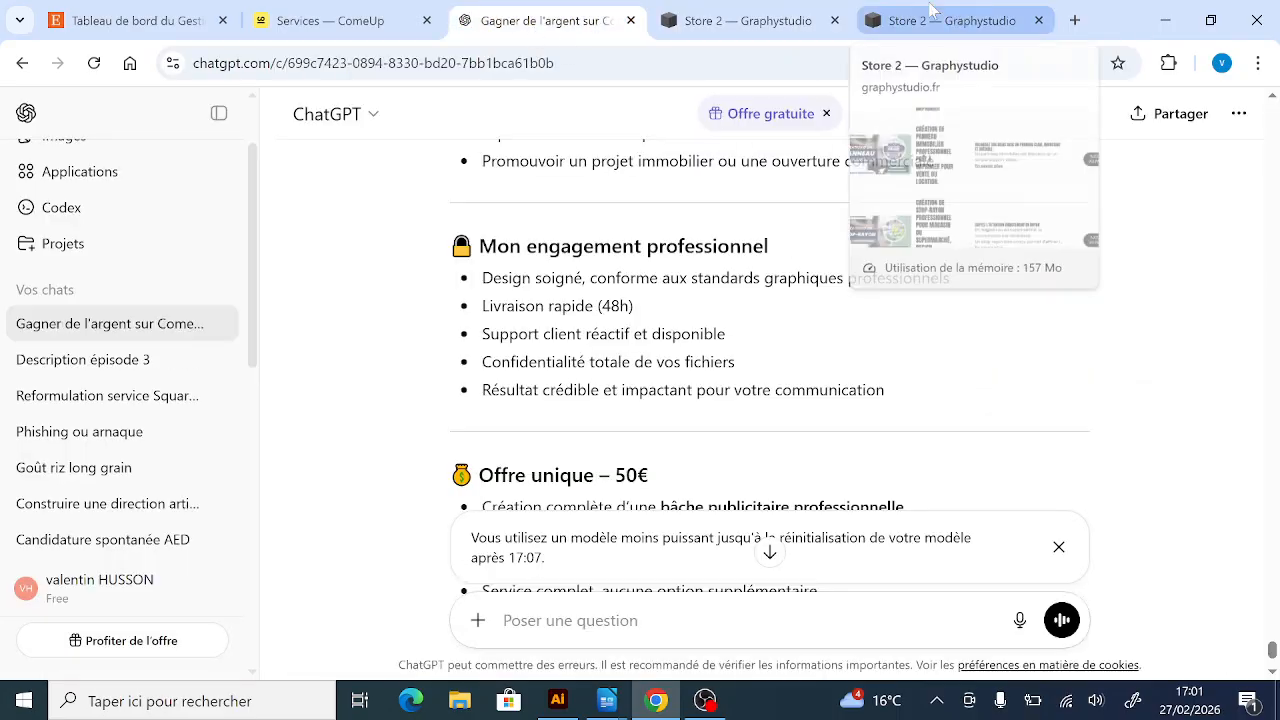
click(788, 13)
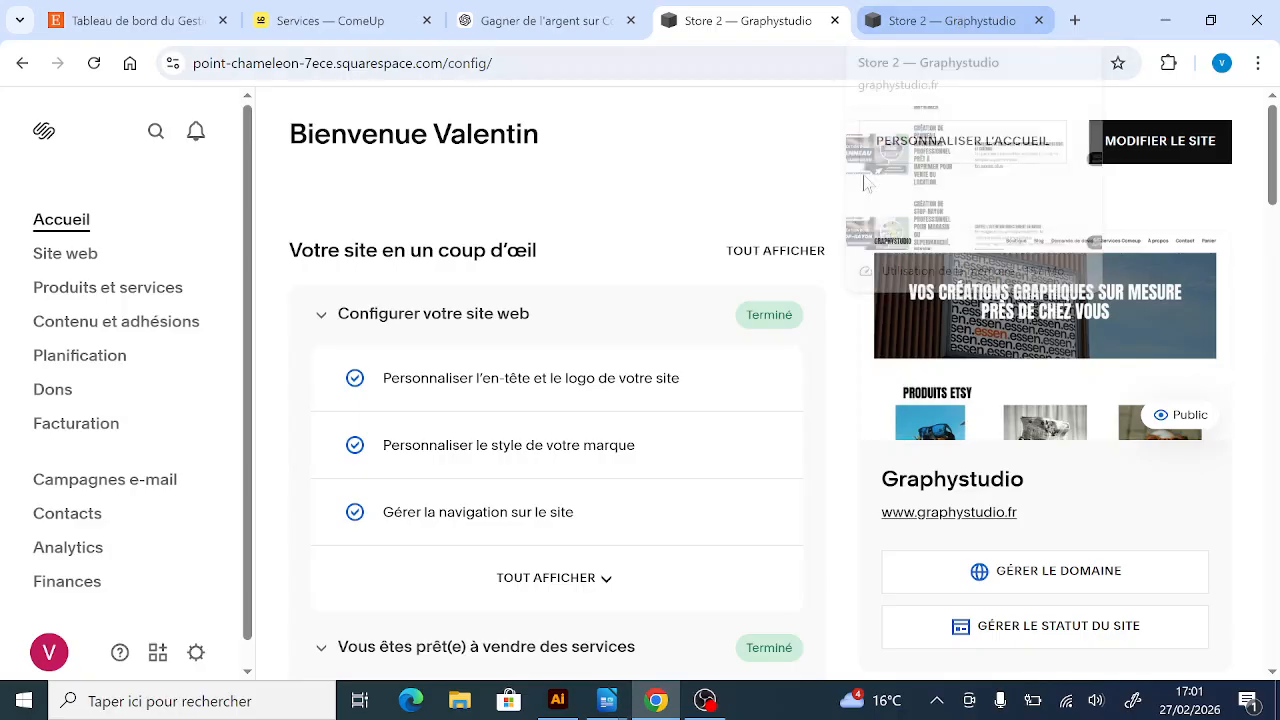
scroll(575, 219, down, 5)
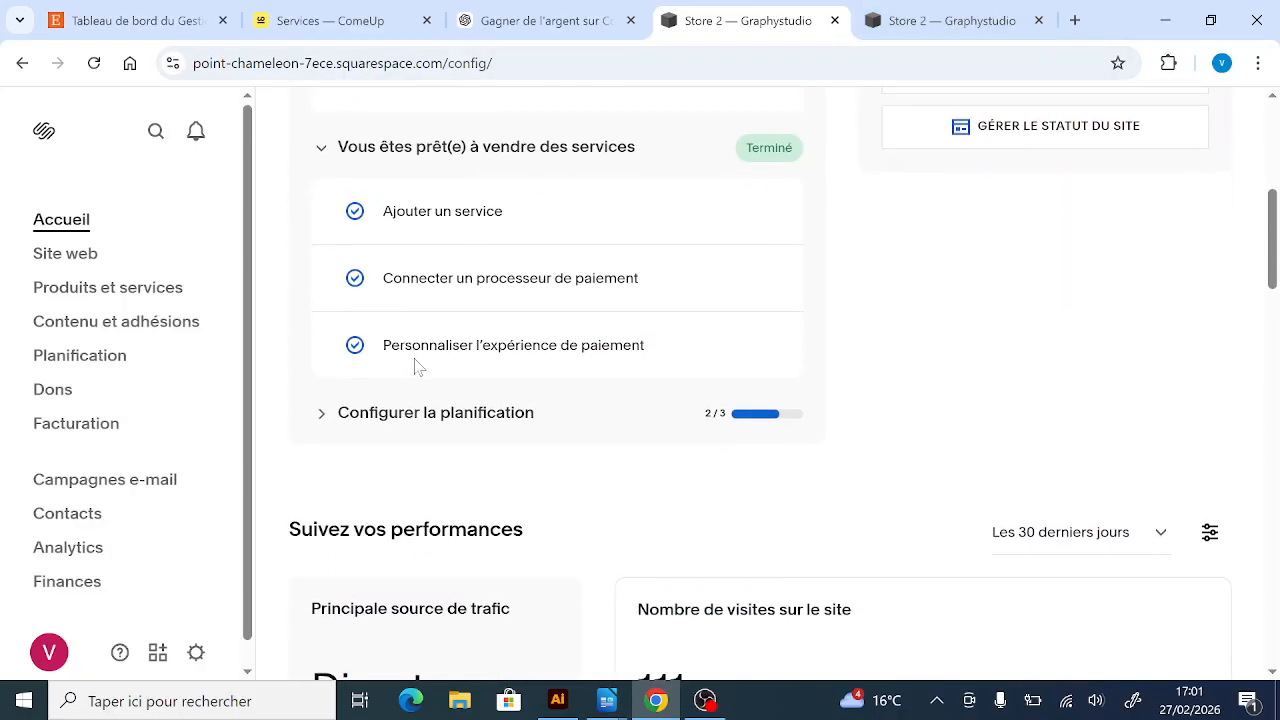
click(389, 412)
scroll(500, 386, down, 2)
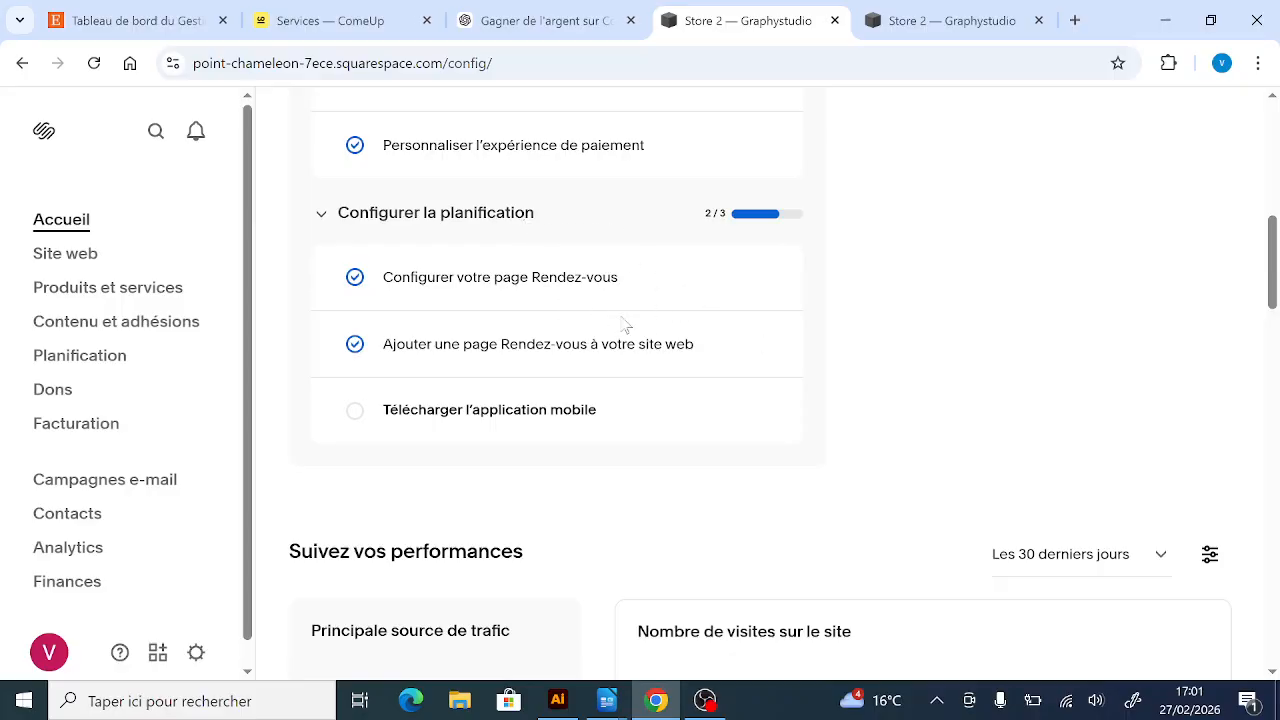
scroll(626, 306, down, 1)
scroll(583, 290, up, 4)
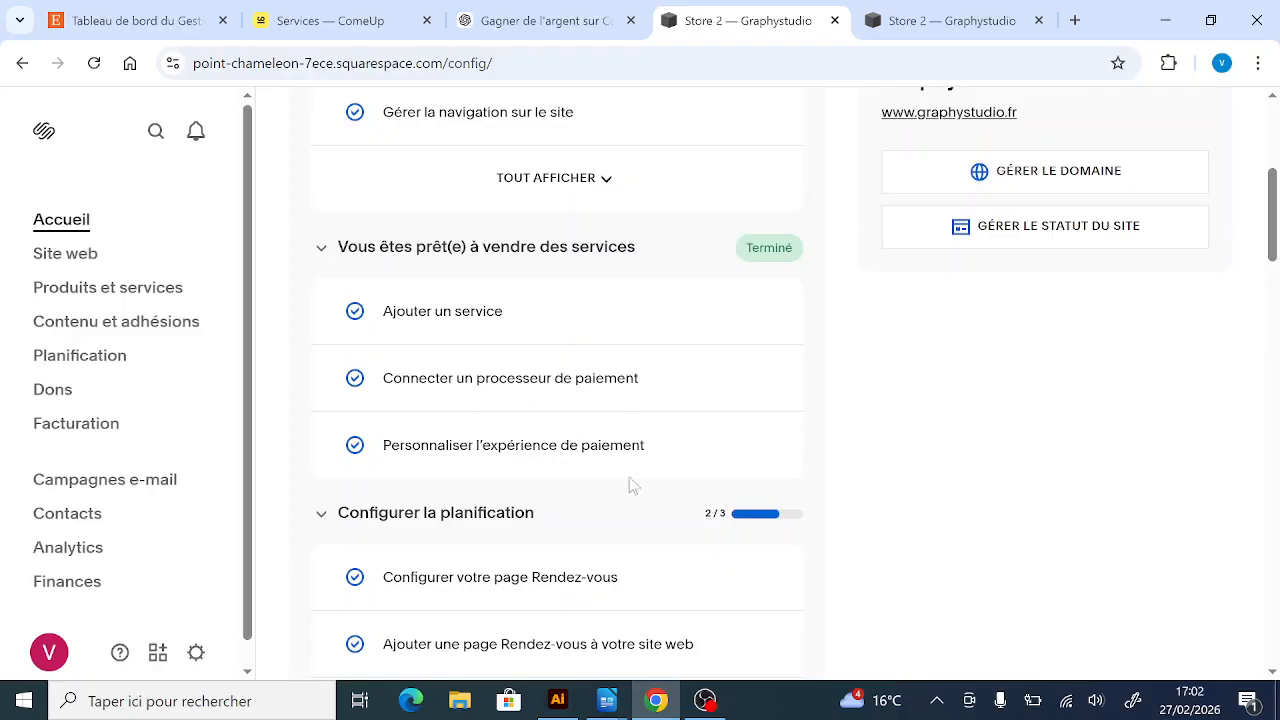
scroll(623, 380, up, 3)
scroll(705, 330, up, 1)
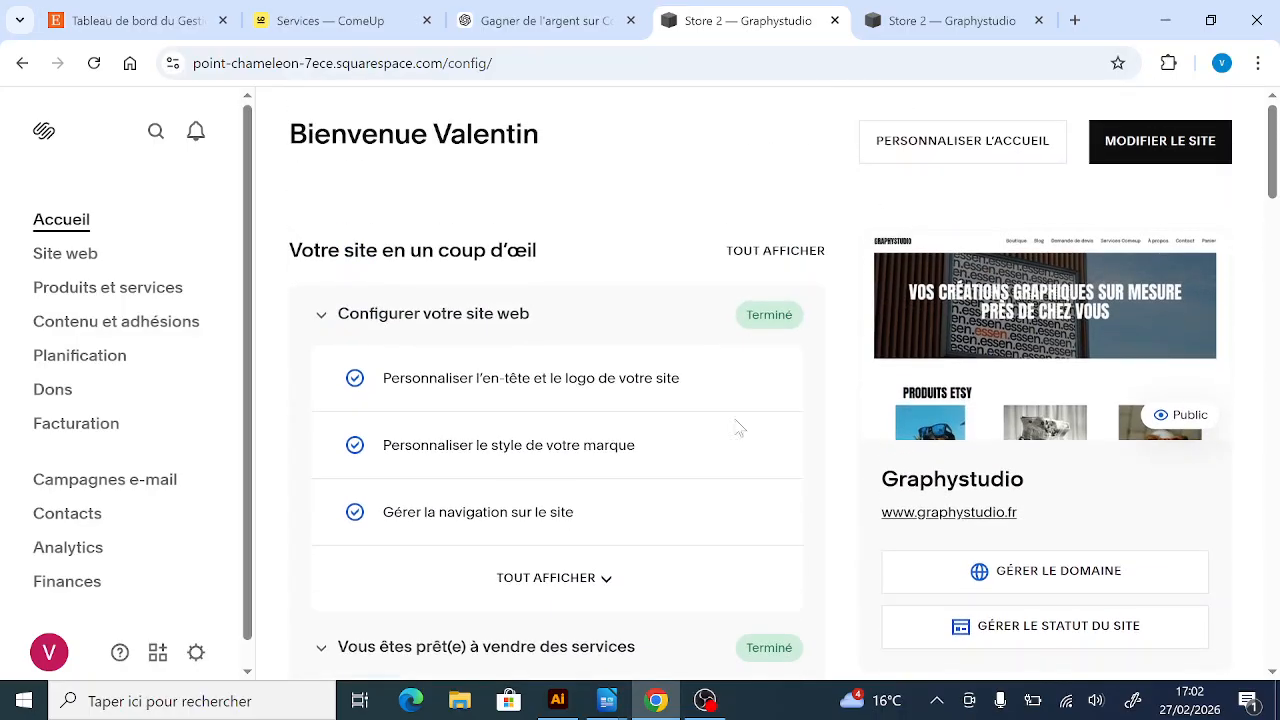
mouse_move(940, 341)
scroll(844, 300, down, 3)
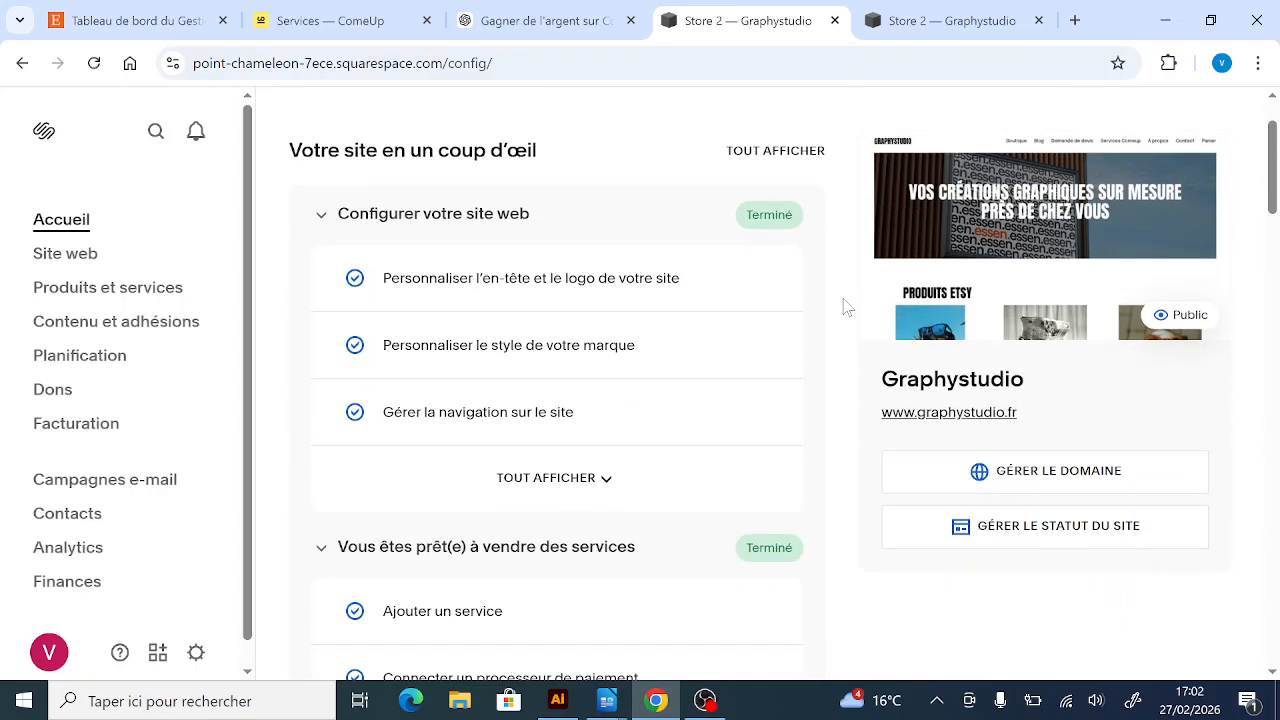
scroll(844, 305, up, 3)
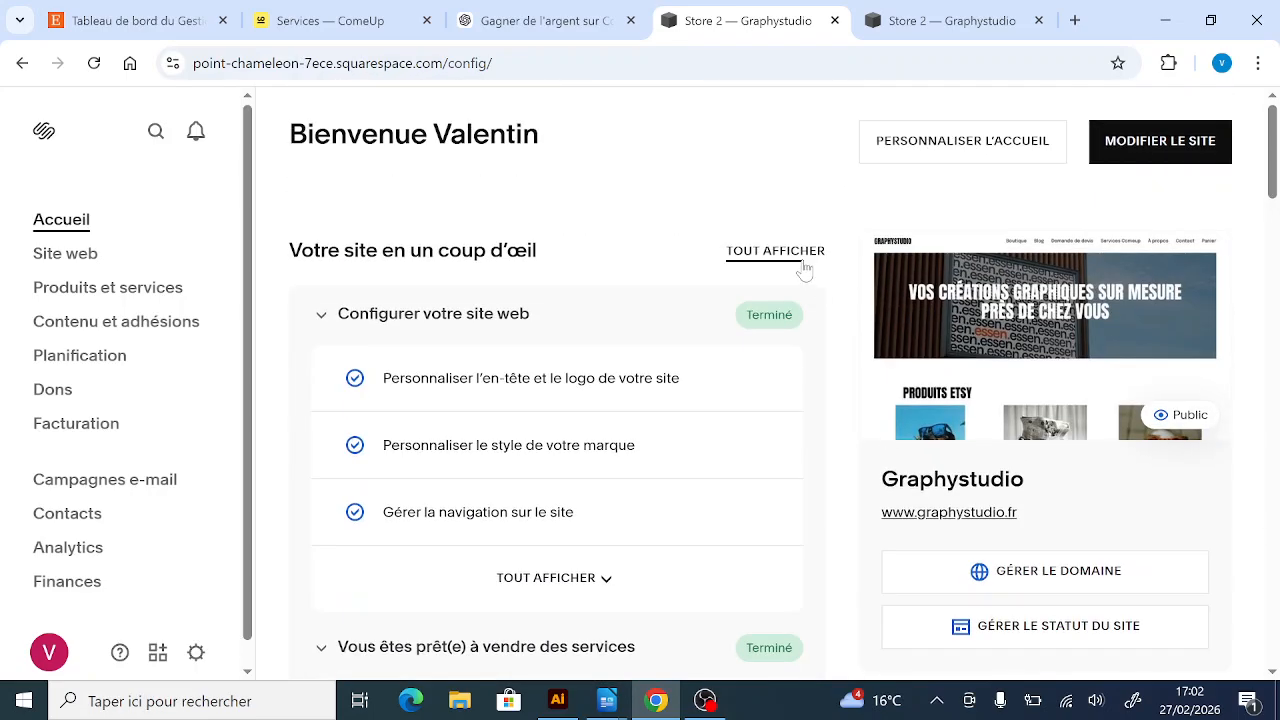
mouse_move(1016, 242)
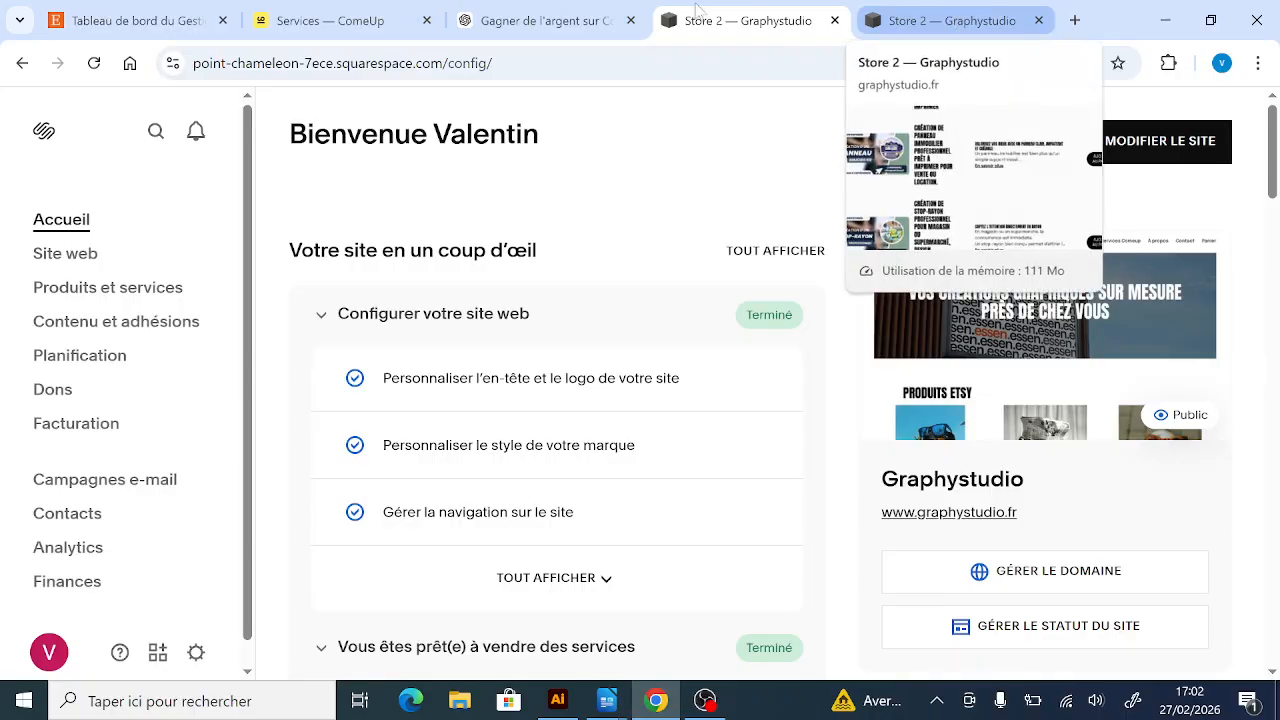
- Find the "bâche publicitaire" service in the ComeUp services list and open its online page
click(385, 8)
scroll(450, 270, down, 6)
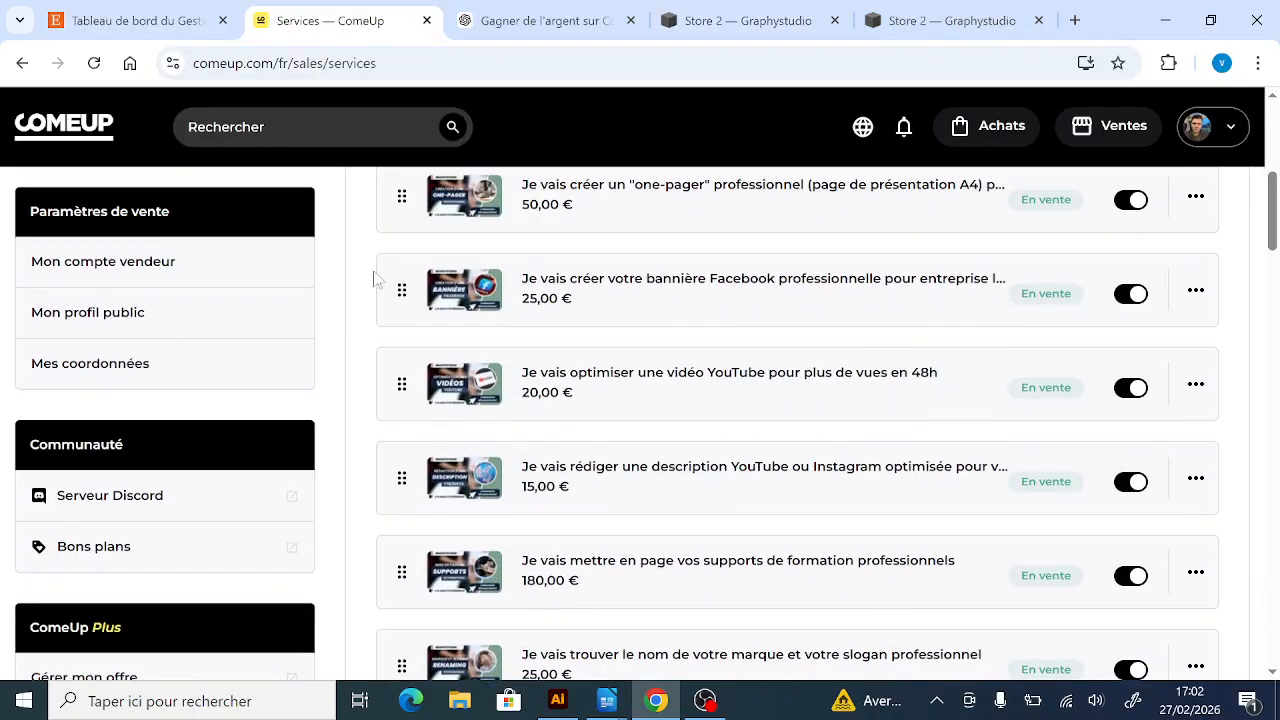
scroll(571, 243, down, 1)
scroll(650, 240, down, 3)
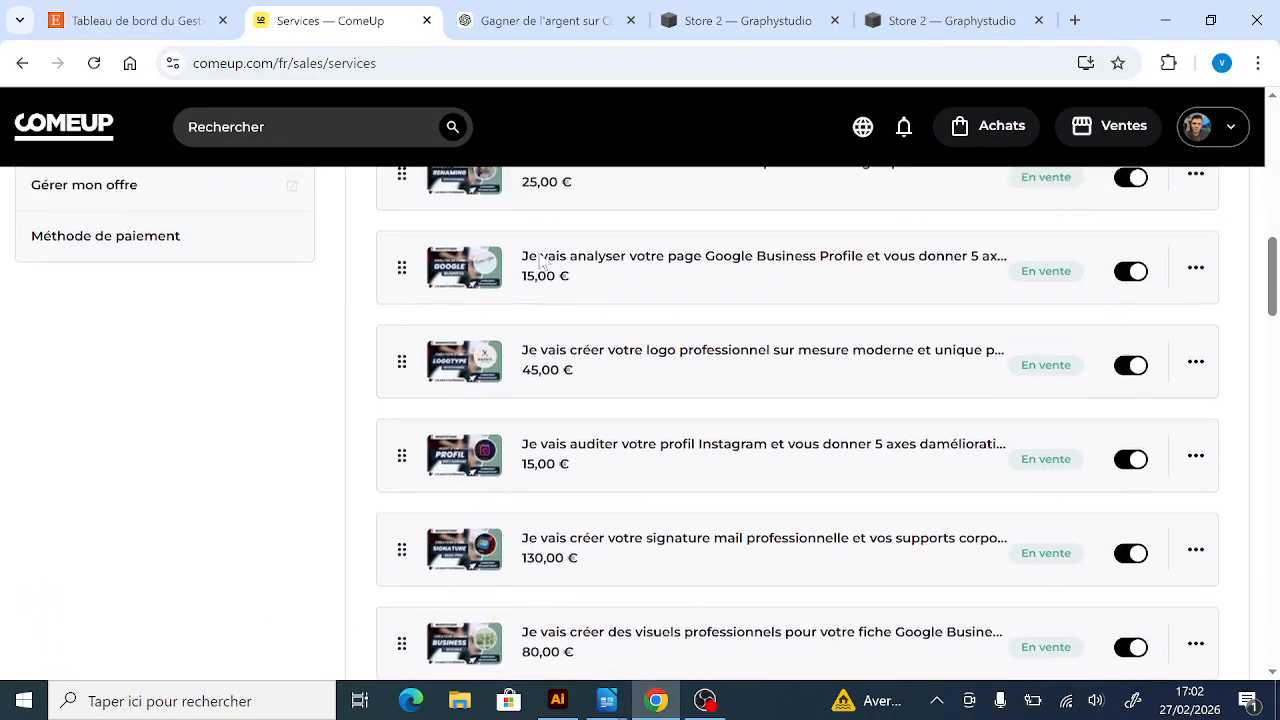
scroll(731, 208, up, 1)
scroll(731, 420, down, 2)
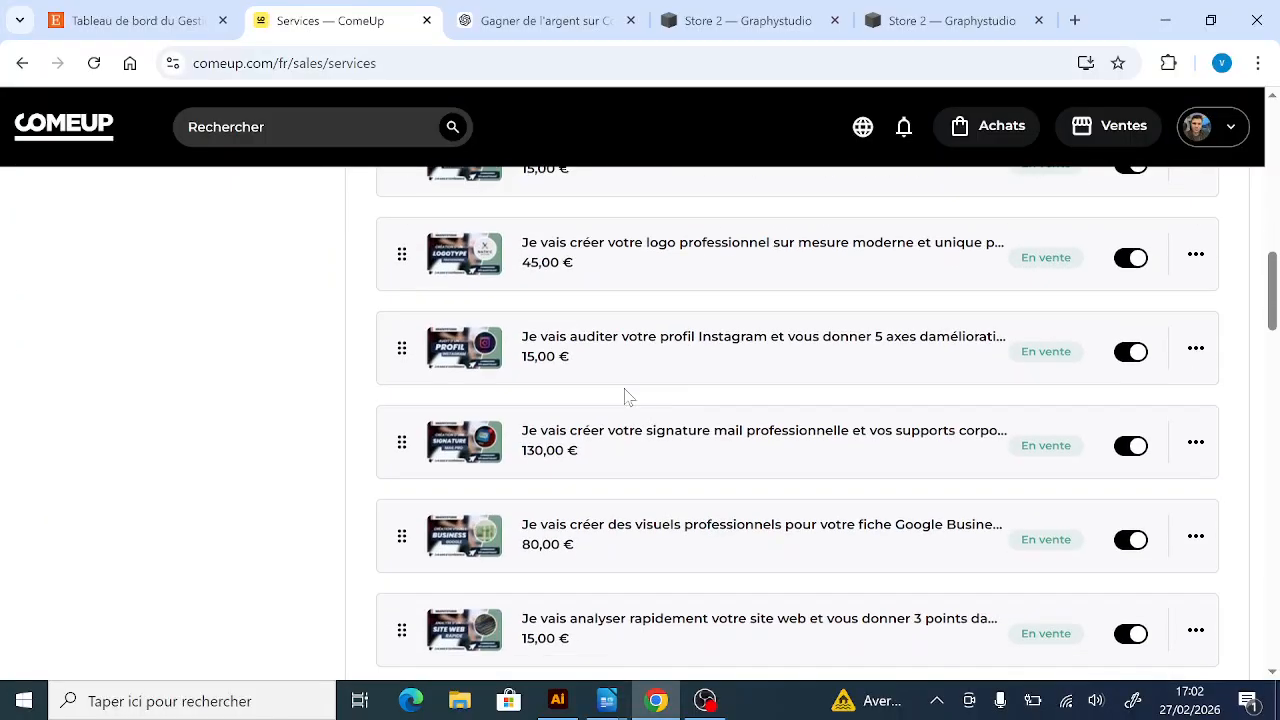
scroll(731, 309, down, 4)
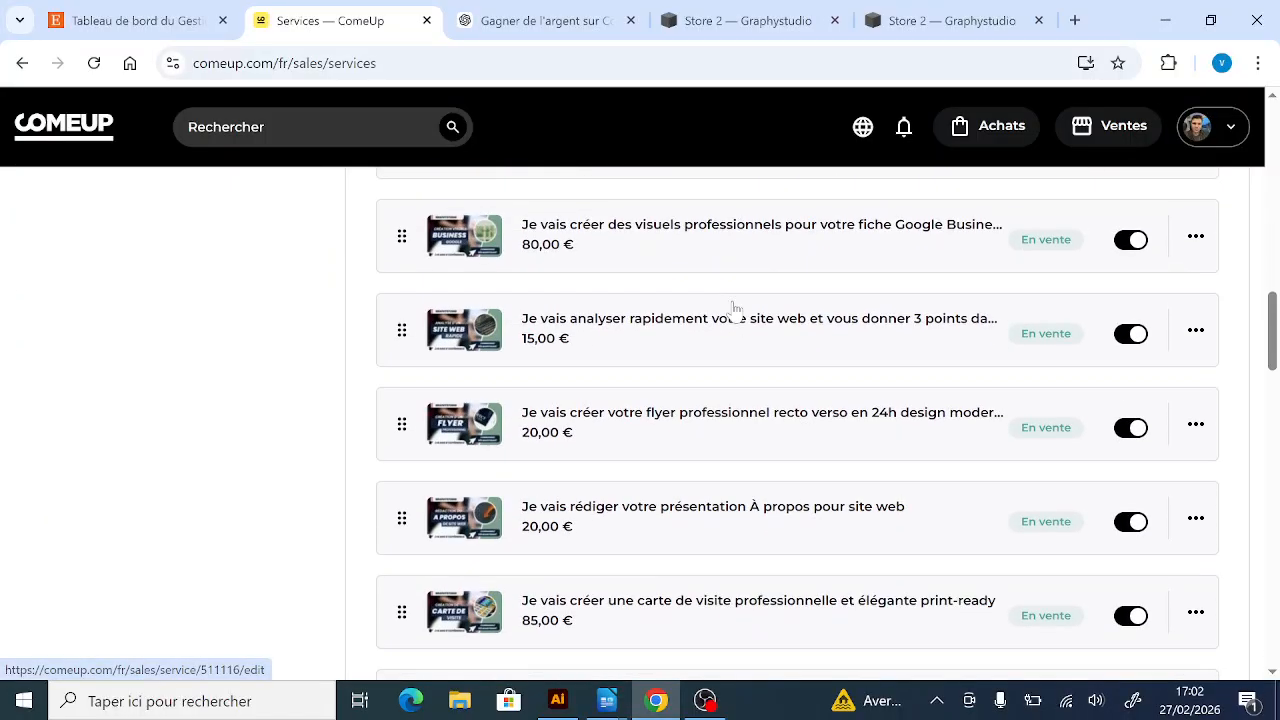
scroll(708, 374, down, 1)
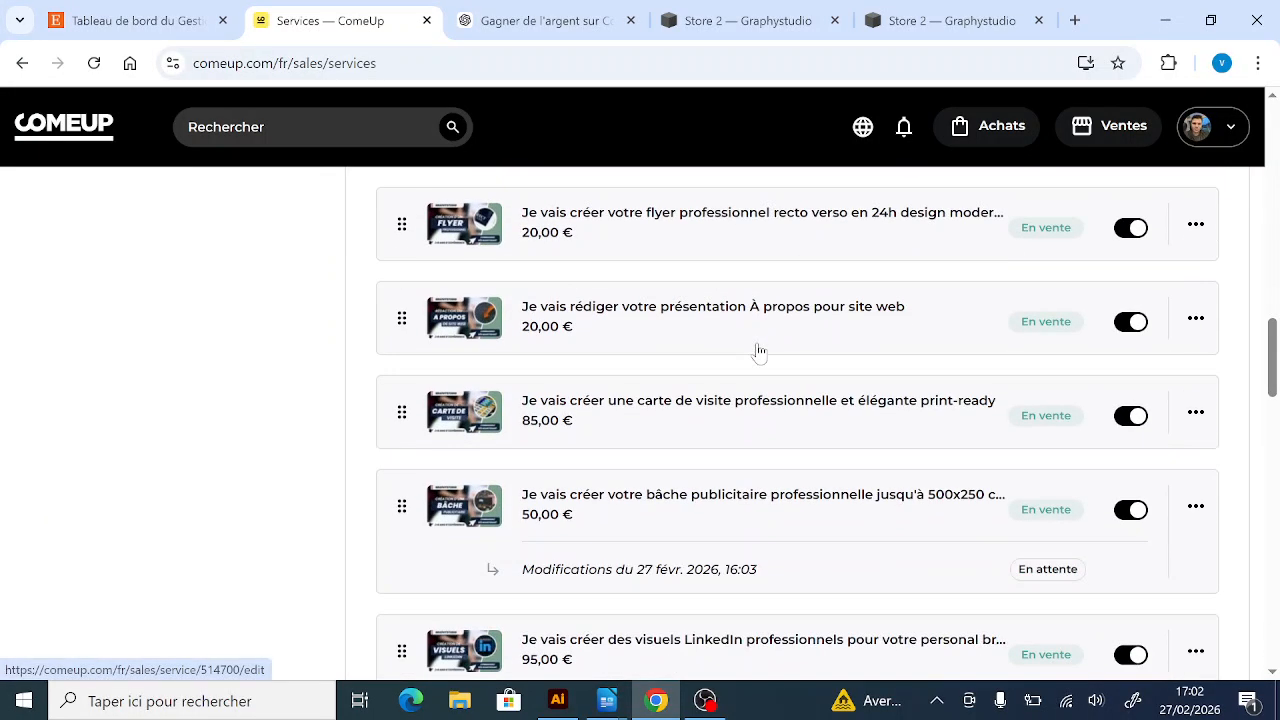
scroll(766, 364, down, 2)
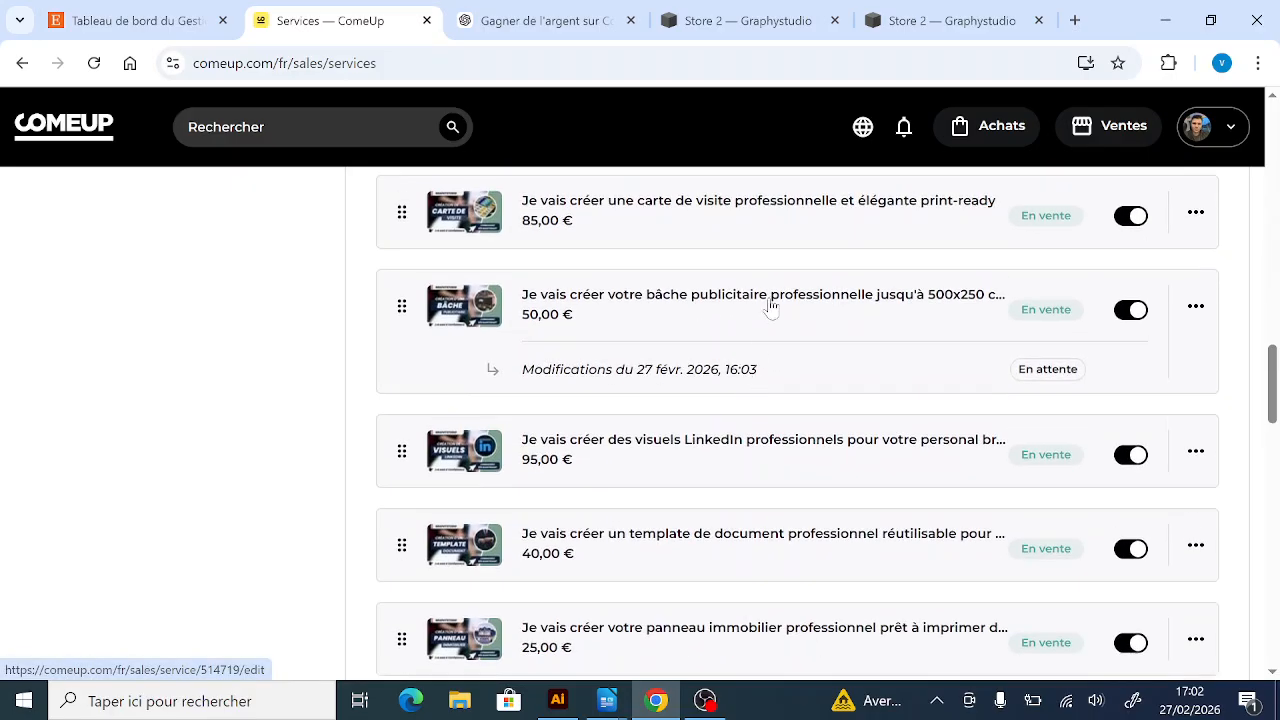
scroll(690, 285, down, 1)
scroll(790, 300, up, 1)
click(1196, 306)
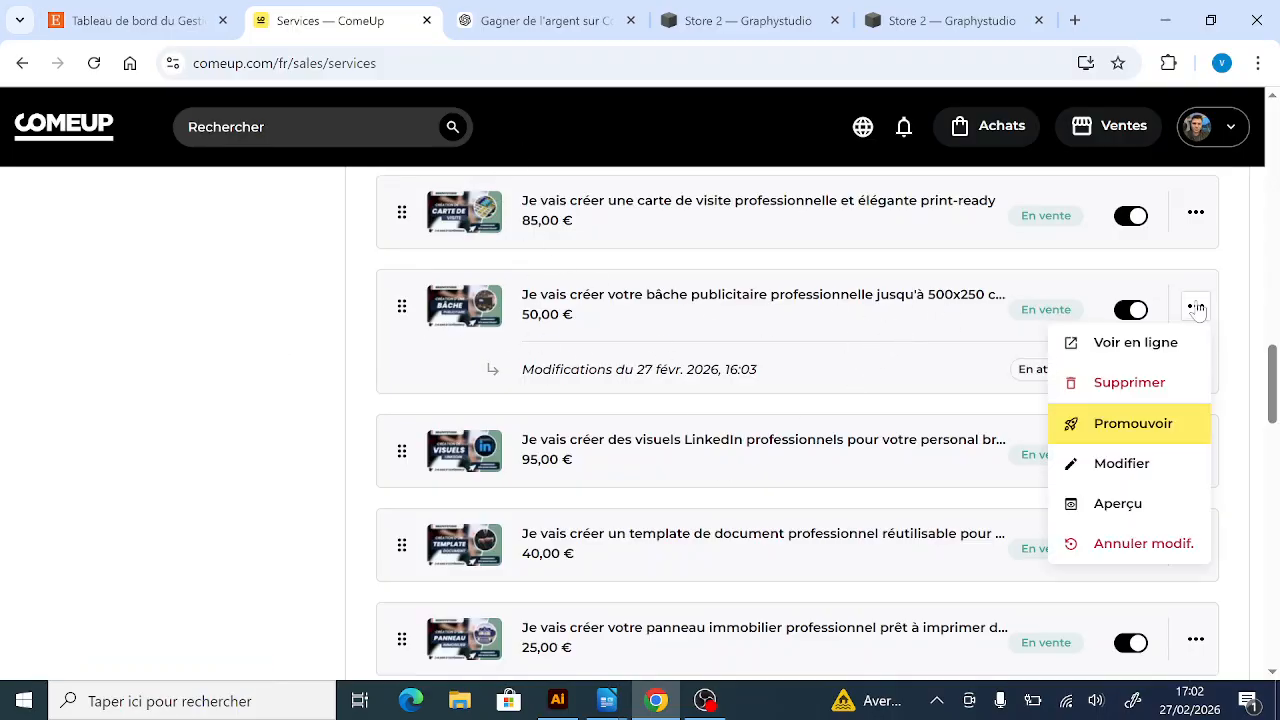
click(1140, 352)
- Look over the advertising banner service page, copy its full title, and switch to the ChatGPT conversation about ComeUp
scroll(365, 288, down, 1)
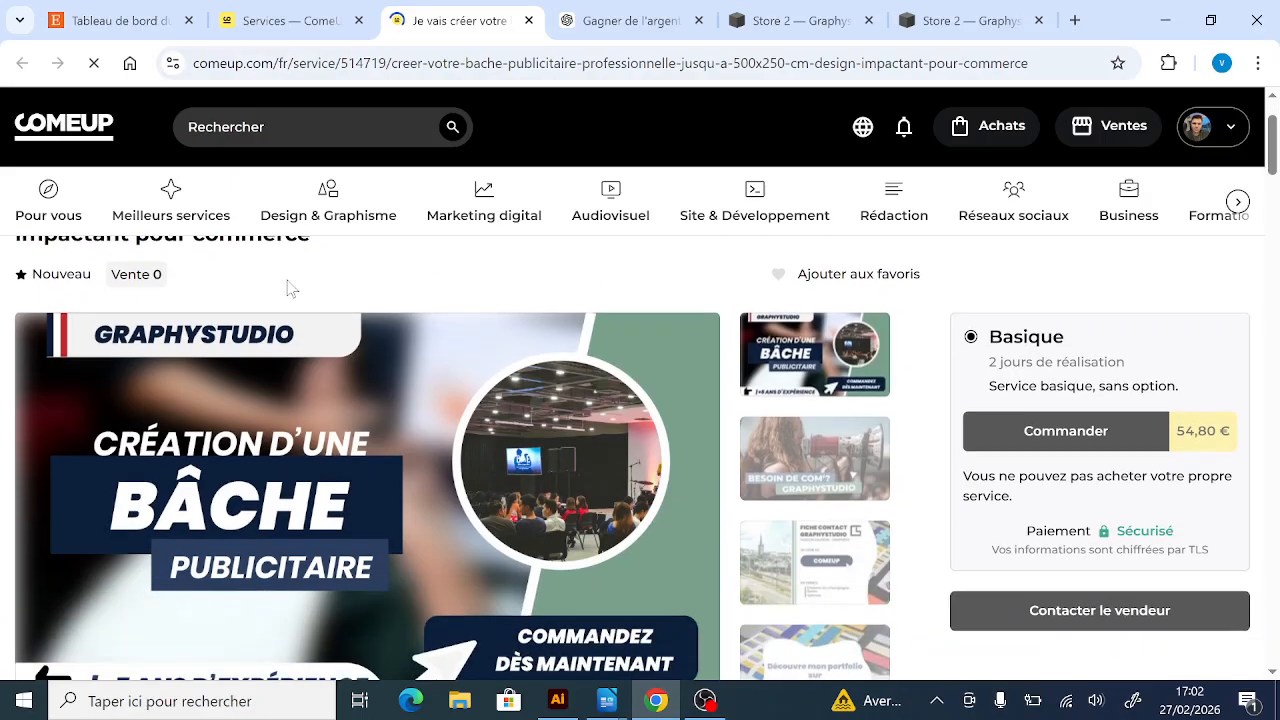
scroll(357, 266, down, 3)
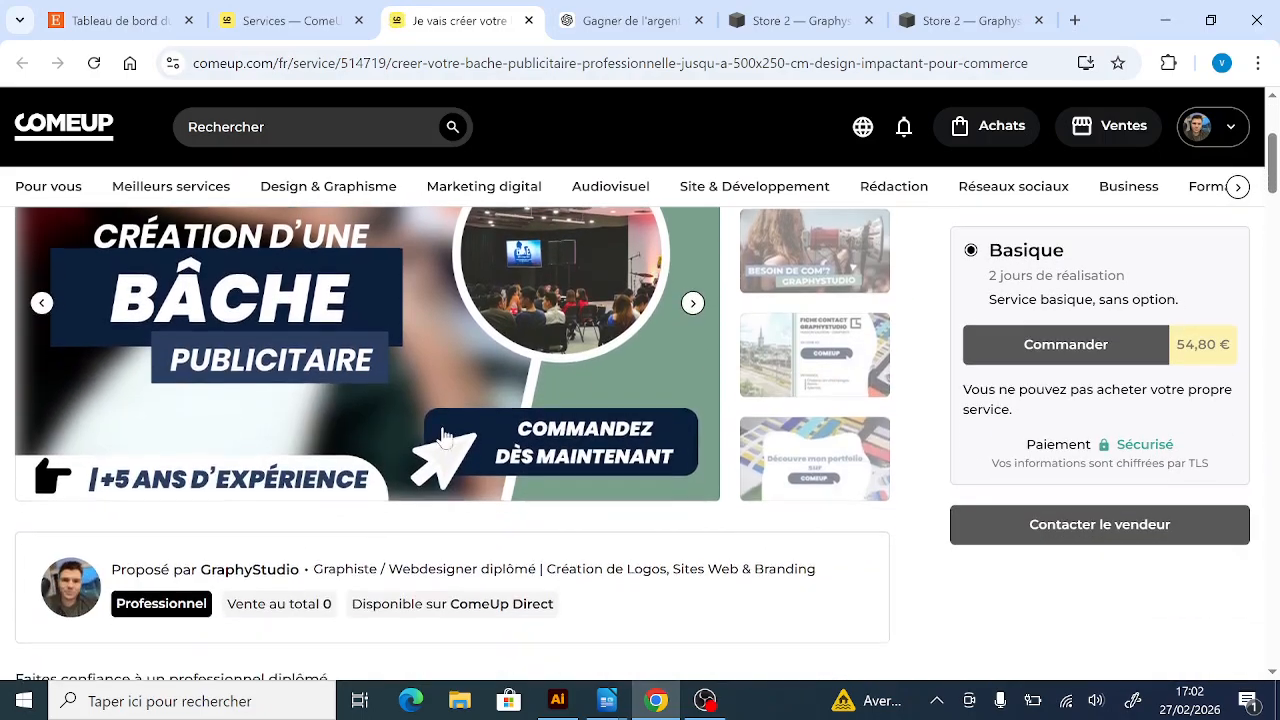
scroll(323, 444, down, 6)
scroll(371, 391, down, 5)
scroll(425, 386, up, 12)
scroll(425, 386, up, 3)
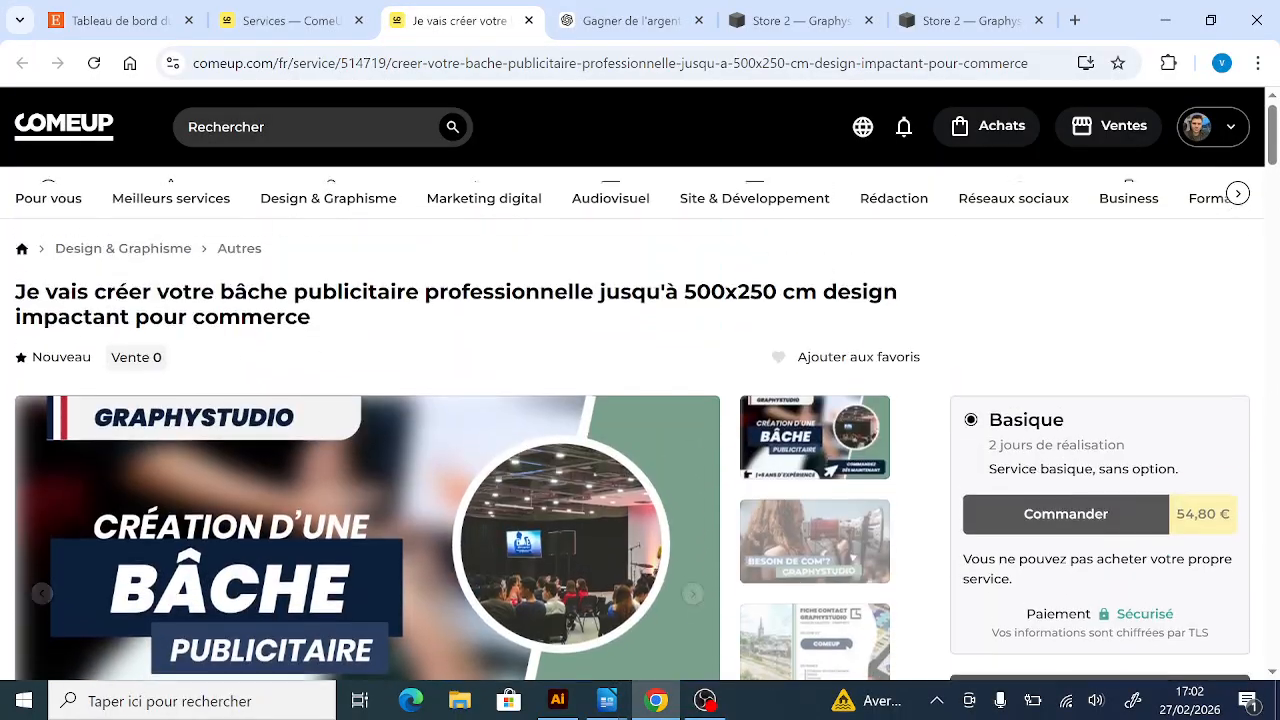
drag(15, 308, 311, 334)
key(ctrl+c)
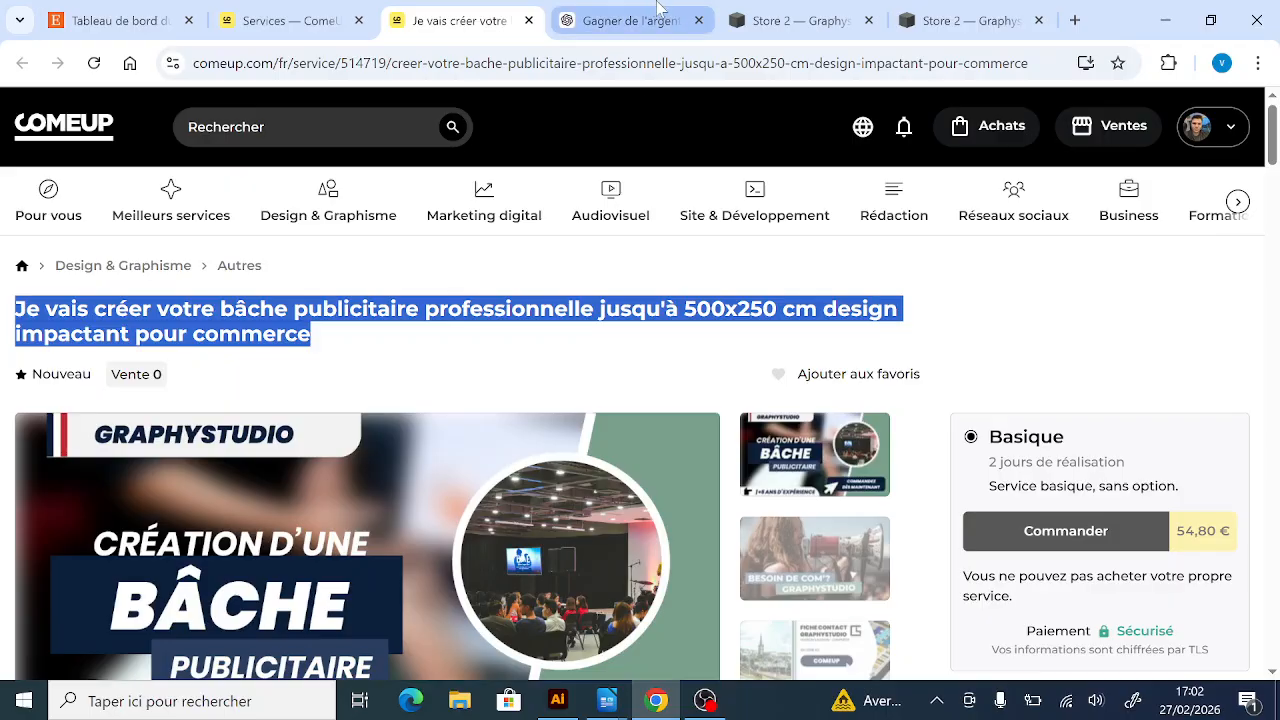
mouse_move(657, 8)
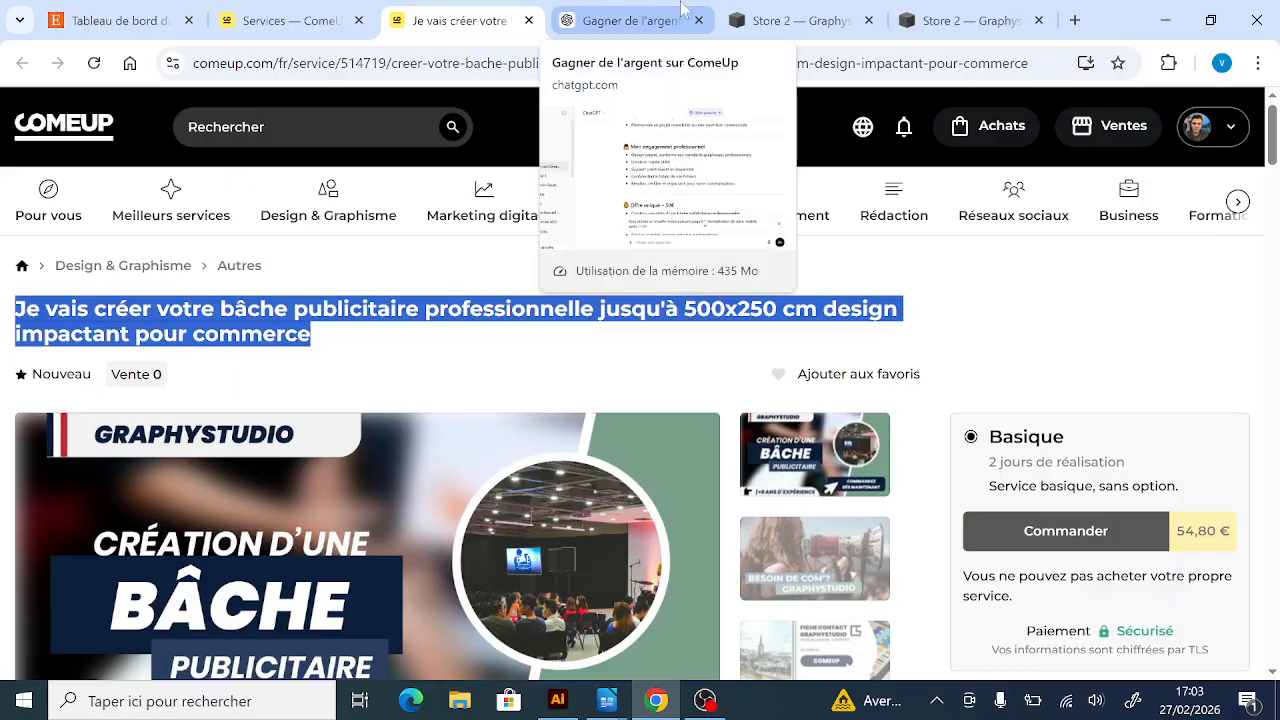
click(646, 18)
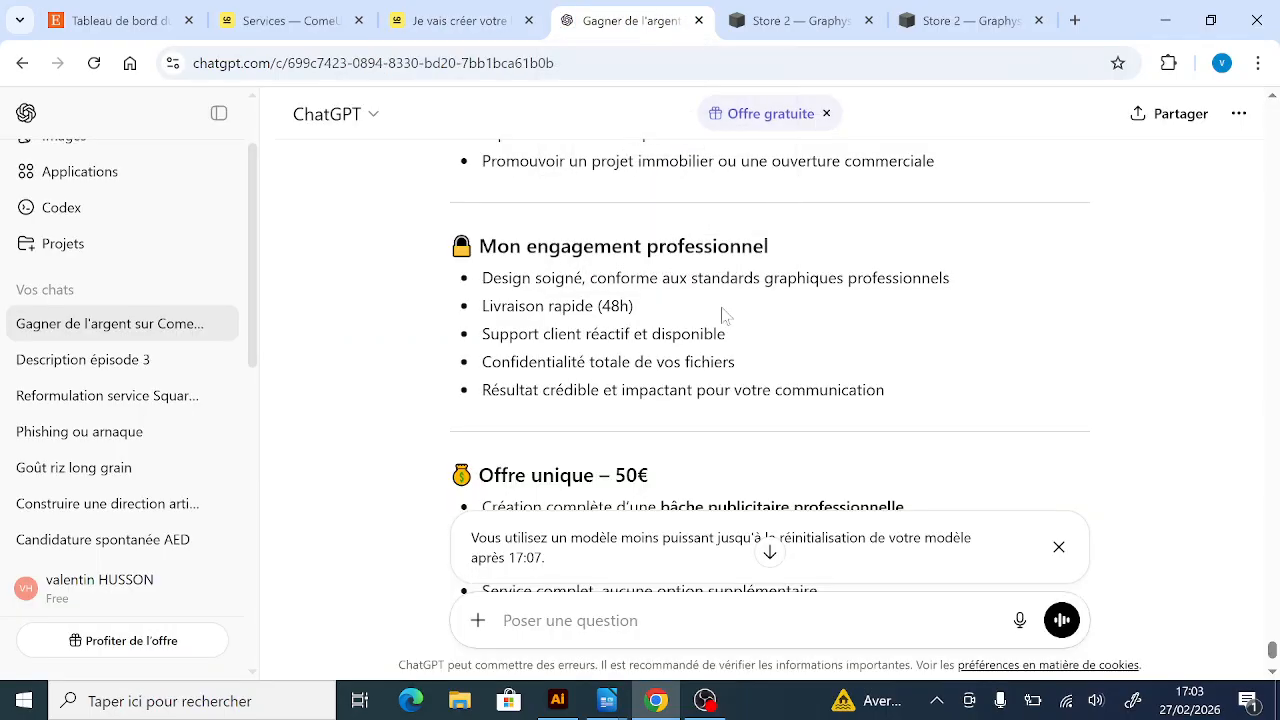
- Ask ChatGPT to reword the copied banner service title for the services on the graphystudio.fr Squarespace site
scroll(480, 340, down, 1)
scroll(134, 308, down, 4)
scroll(591, 477, down, 5)
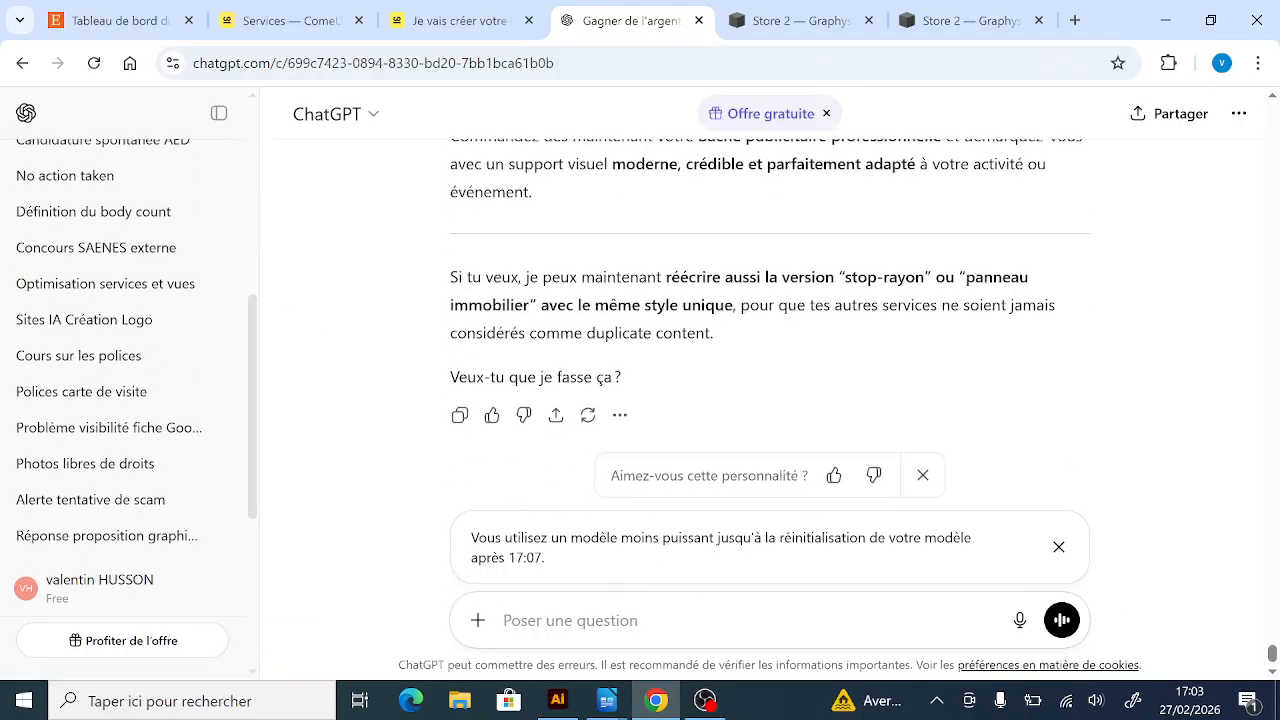
text(reformuler mon titre ")
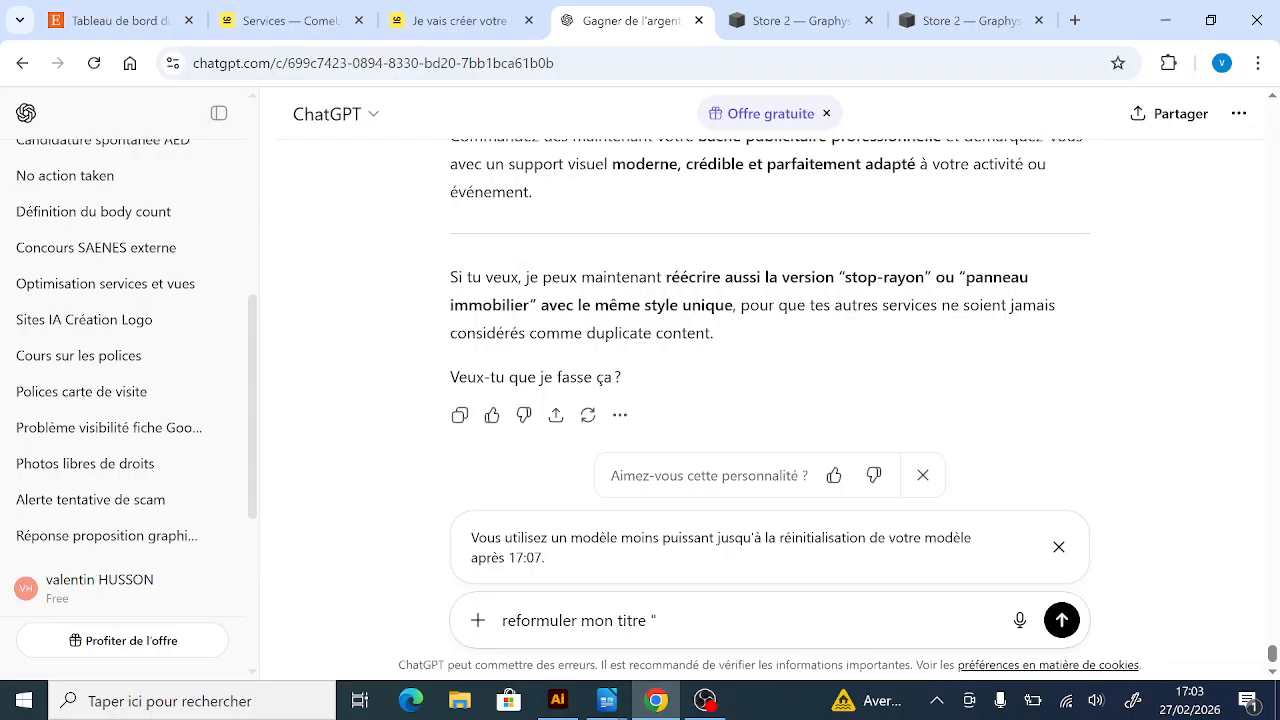
key(ctrl+v)
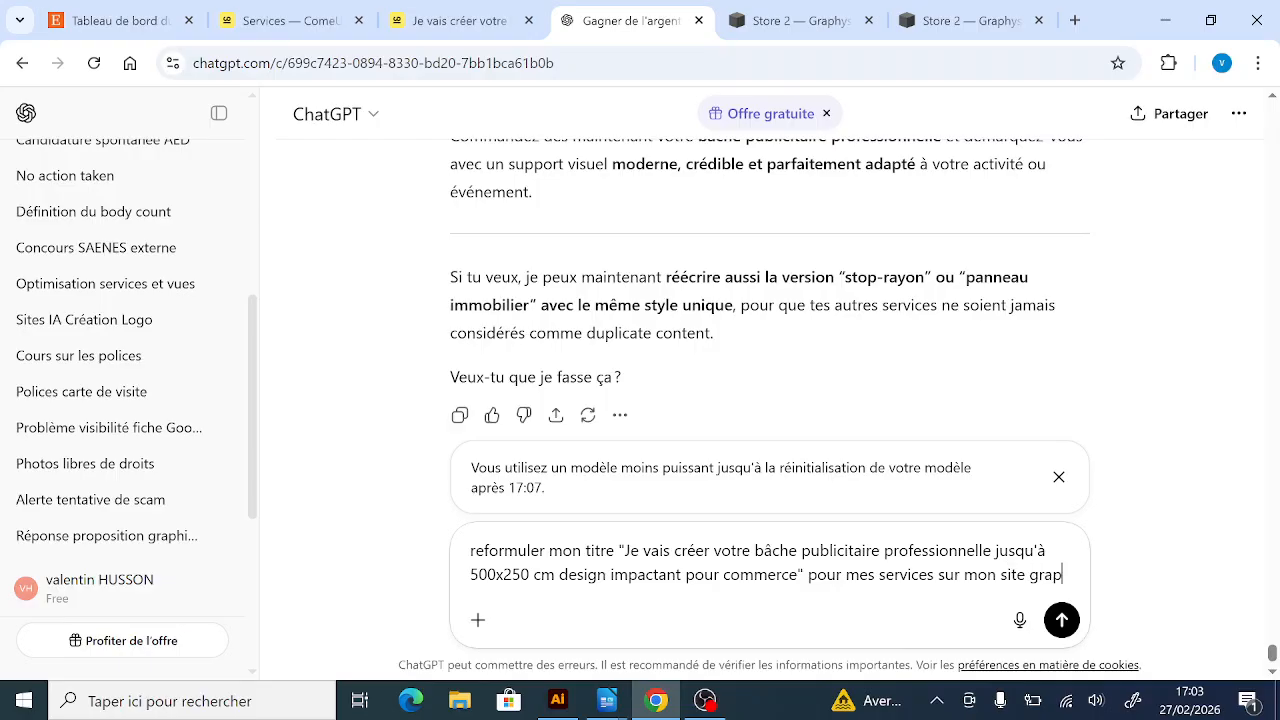
text(hystudio.fr via squarespace)
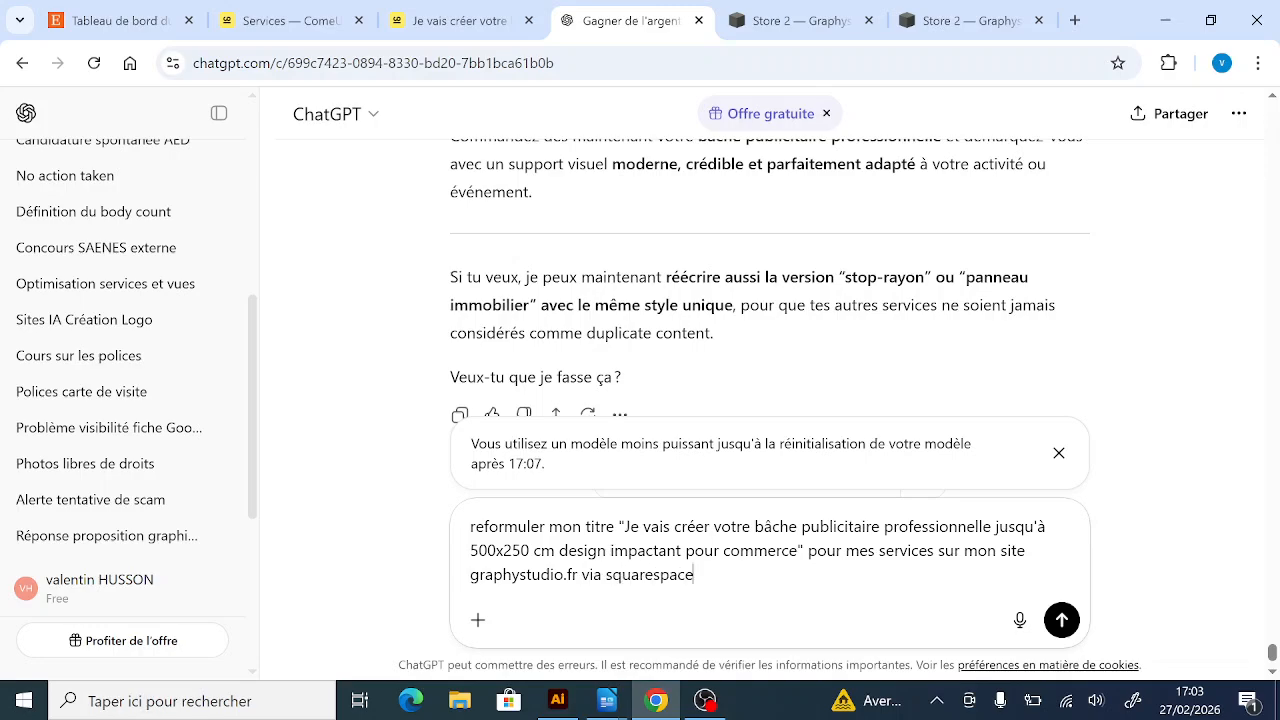
key(Return)
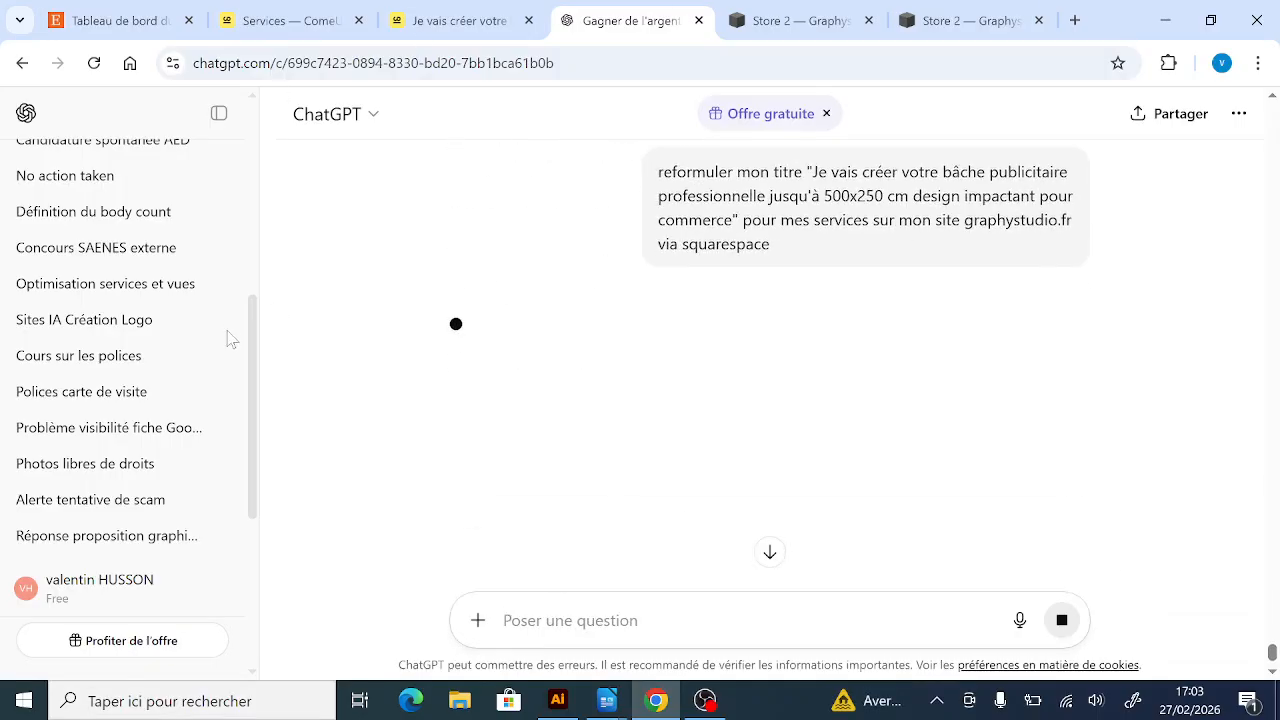
- Review the suggested titles and copy the first one, "Création de bâches publicitaires professionnelles – jusqu'à 500x250 cm pour commerces et événements"
scroll(700, 320, down, 3)
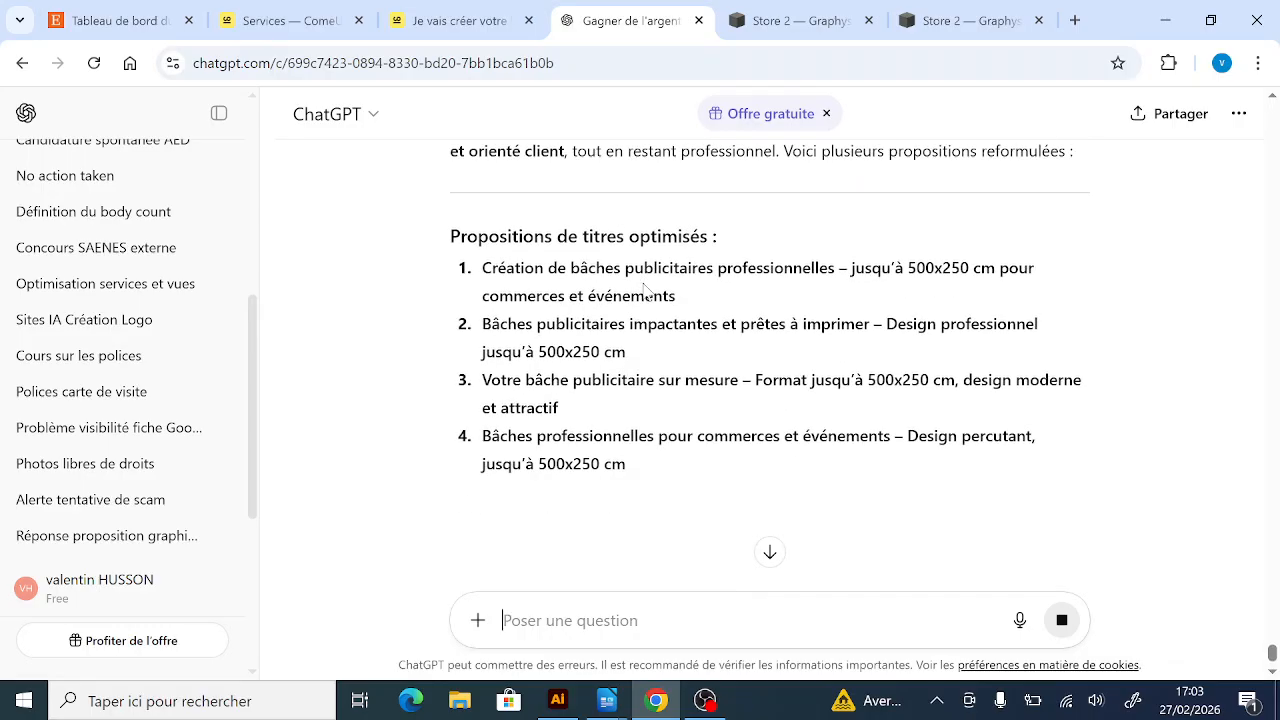
scroll(706, 298, down, 2)
scroll(706, 298, up, 3)
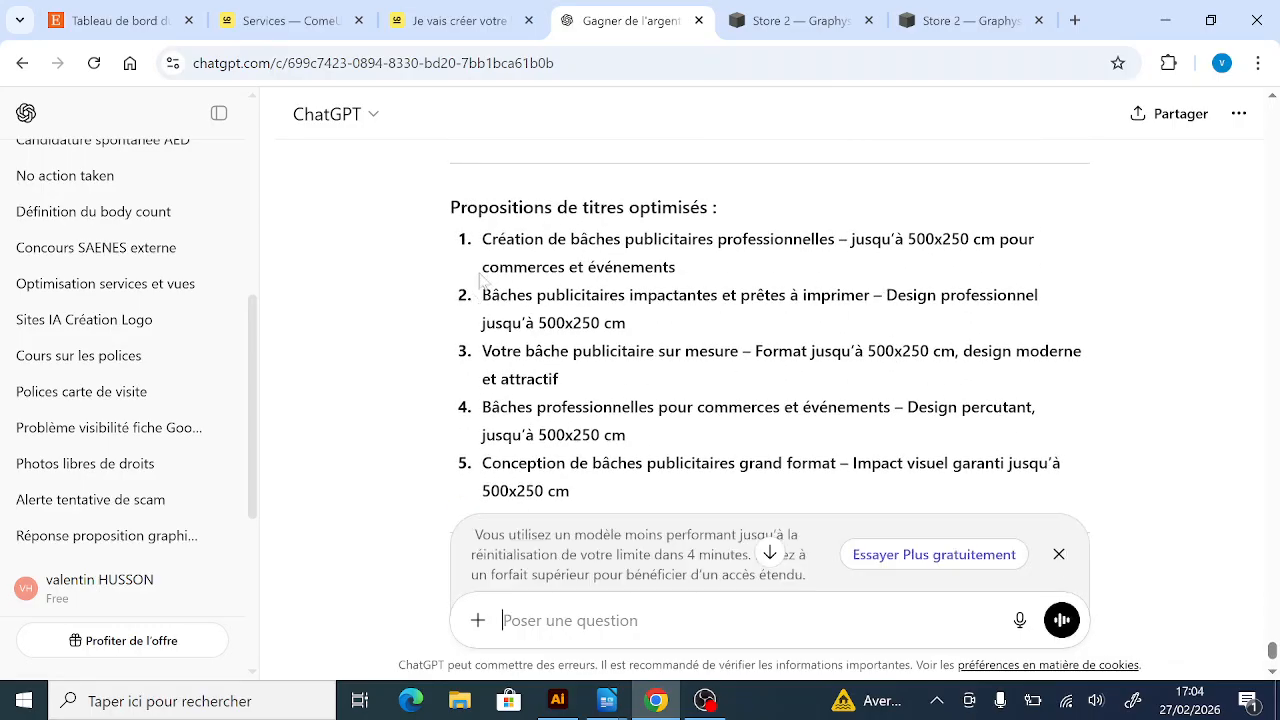
drag(492, 240, 880, 270)
key(ctrl+c)
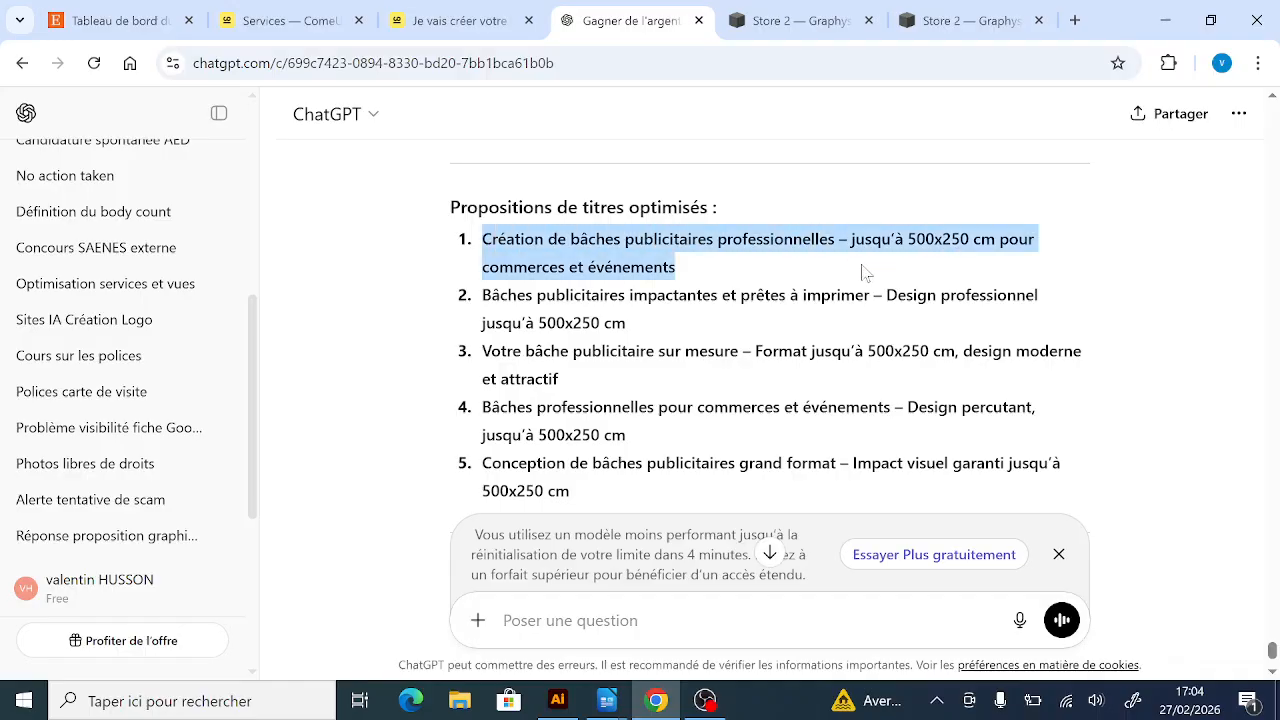
- Switch to the Squarespace dashboard and start adding a new product of the Service type
click(785, 21)
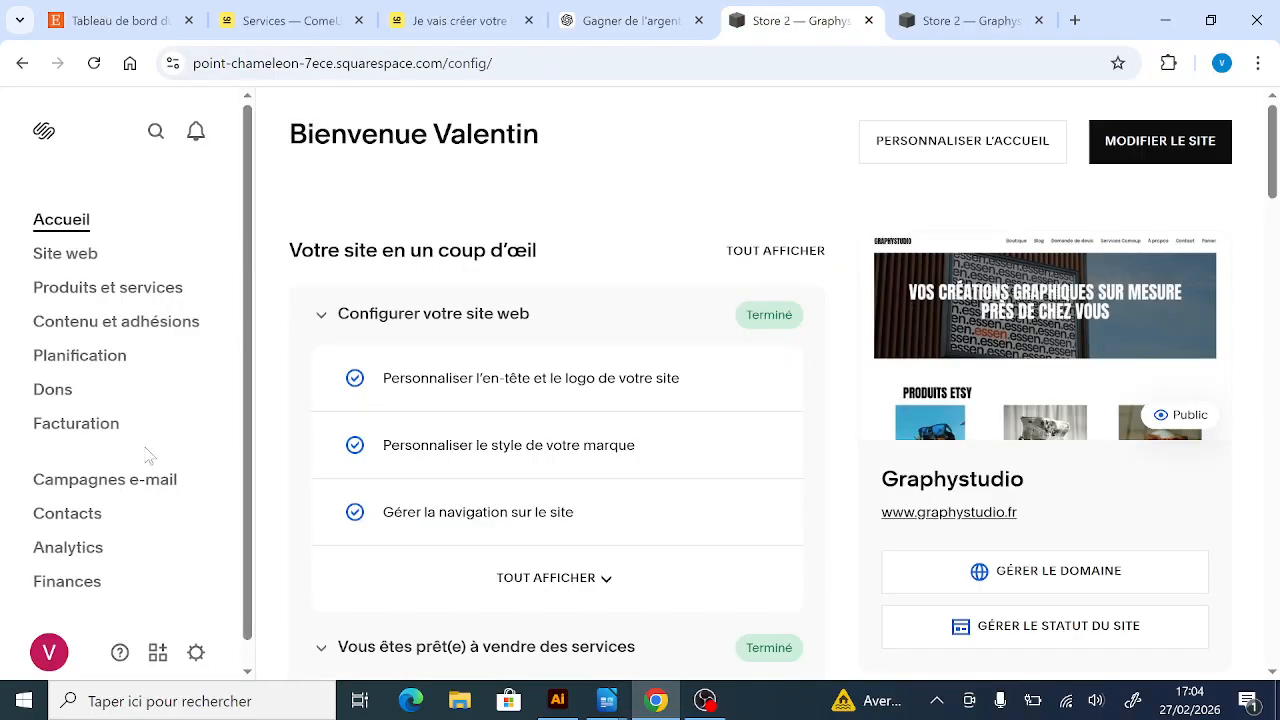
click(91, 290)
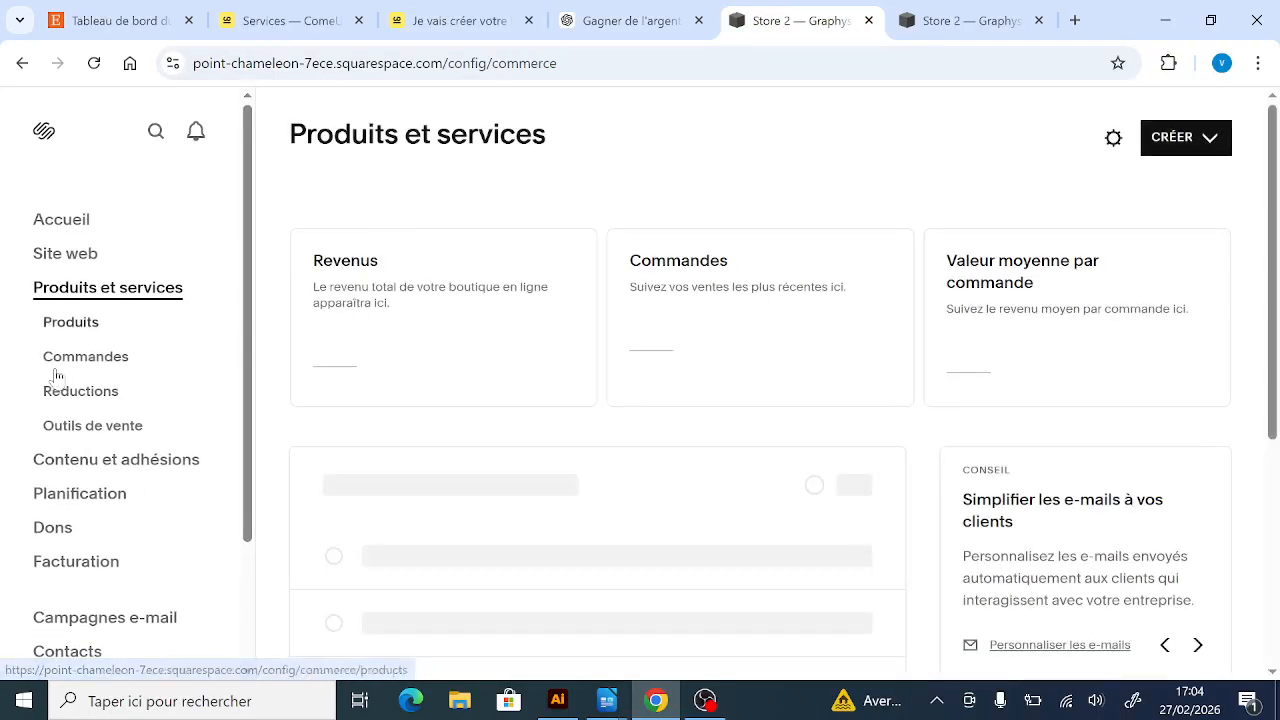
click(75, 322)
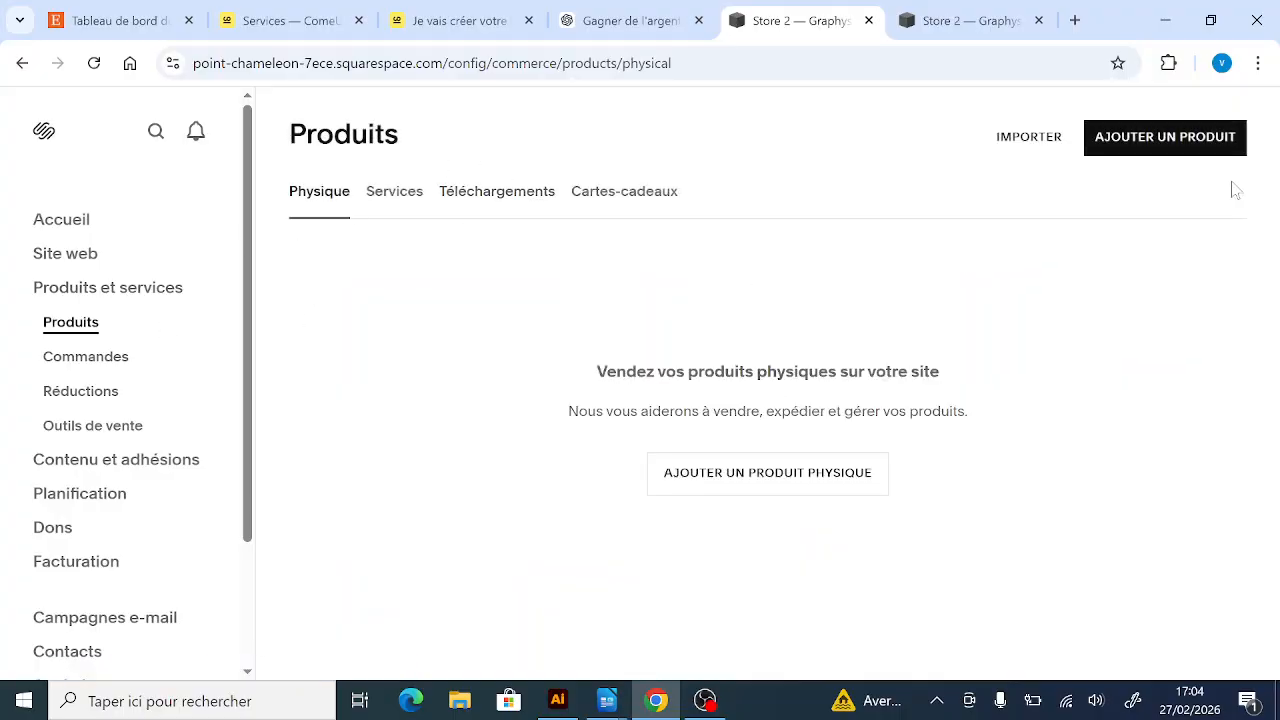
click(1162, 143)
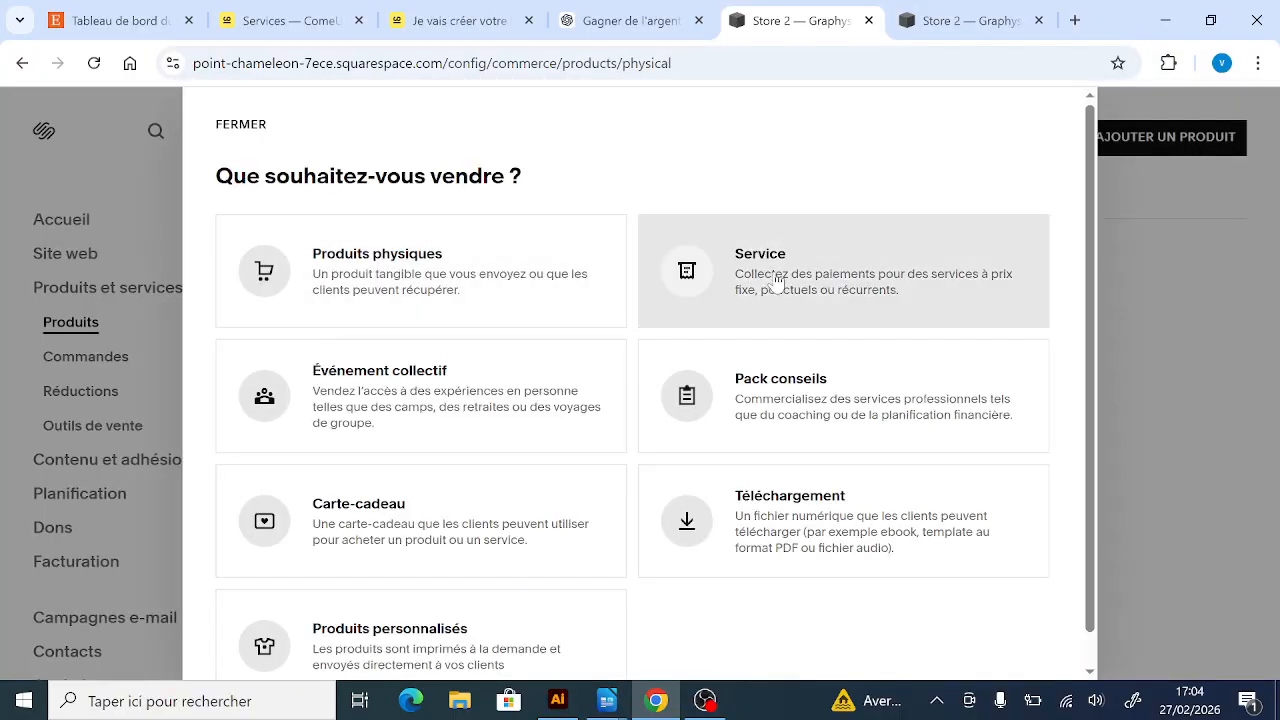
click(776, 284)
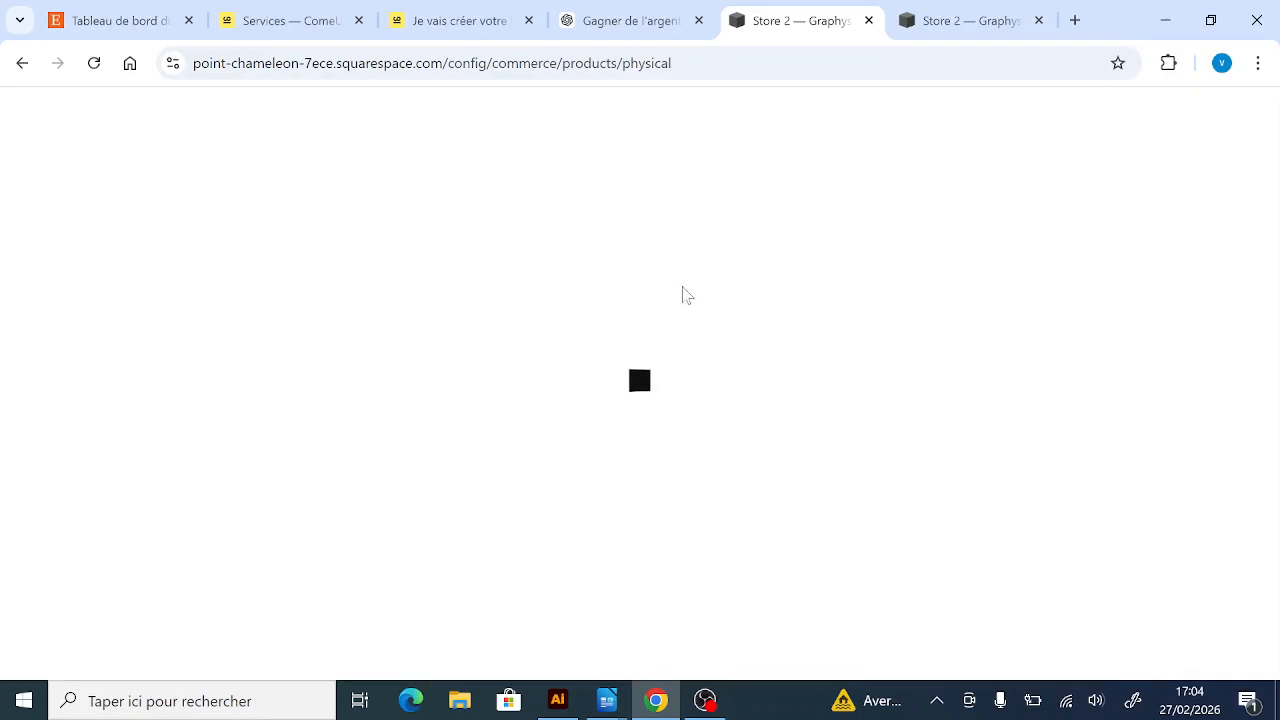
- Paste the copied title as the new service's product name and place the cursor in its description
click(560, 302)
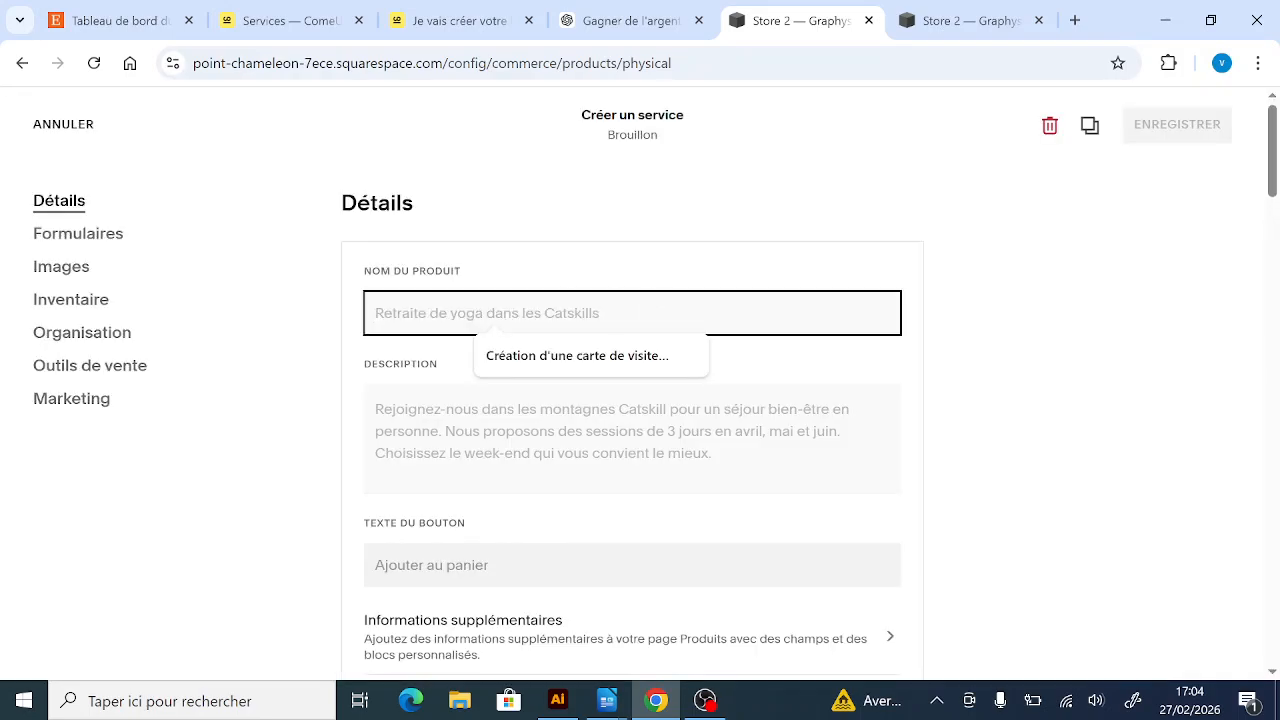
key(ctrl+v)
scroll(650, 300, down, 1)
click(510, 334)
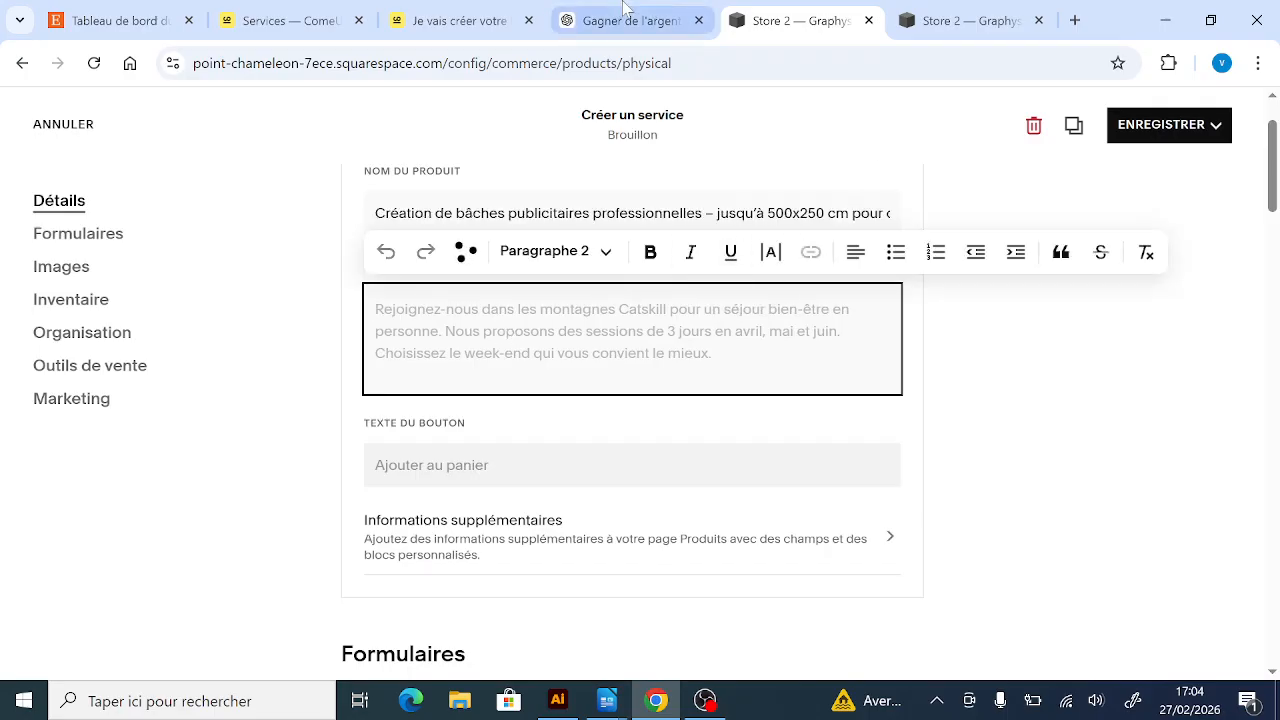
- Switch to the ComeUp banner service page and select its full description, from "Faites confiance à un professionnel diplômé" to the closing paragraph
click(458, 20)
scroll(272, 360, down, 5)
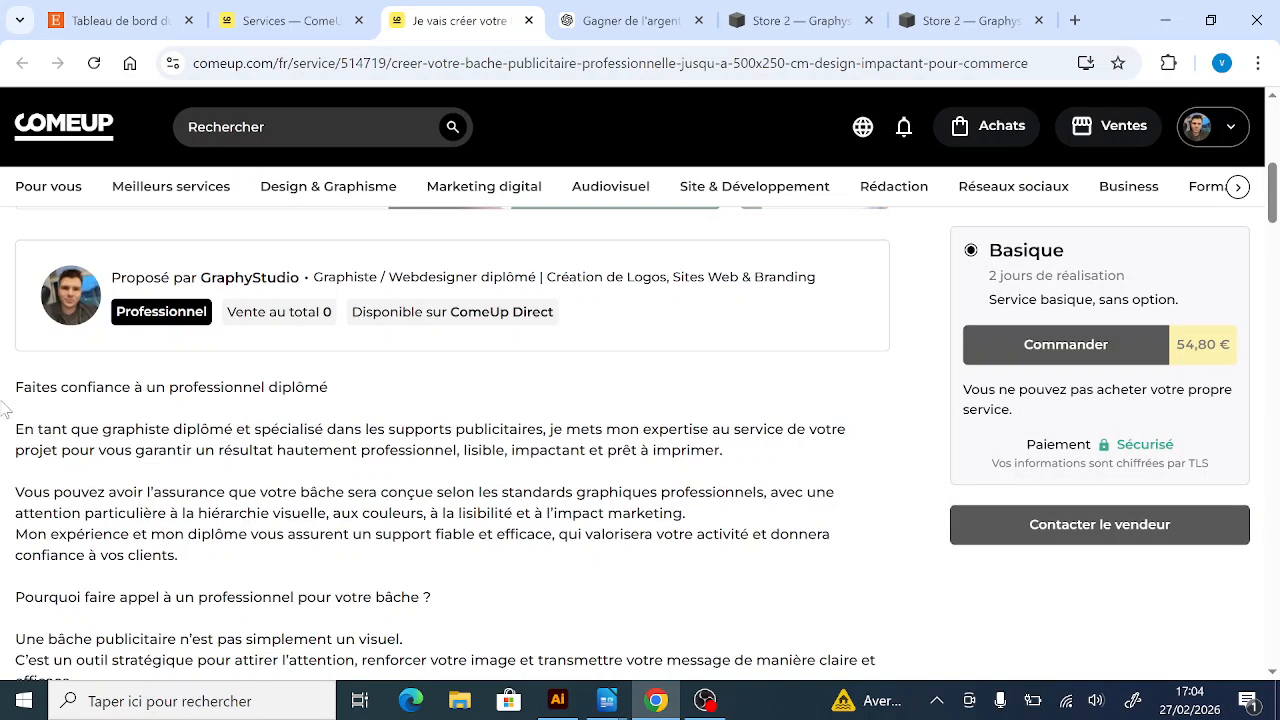
drag(16, 398, 612, 393)
scroll(683, 460, down, 6)
scroll(690, 430, down, 14)
scroll(677, 408, down, 3)
scroll(677, 409, up, 1)
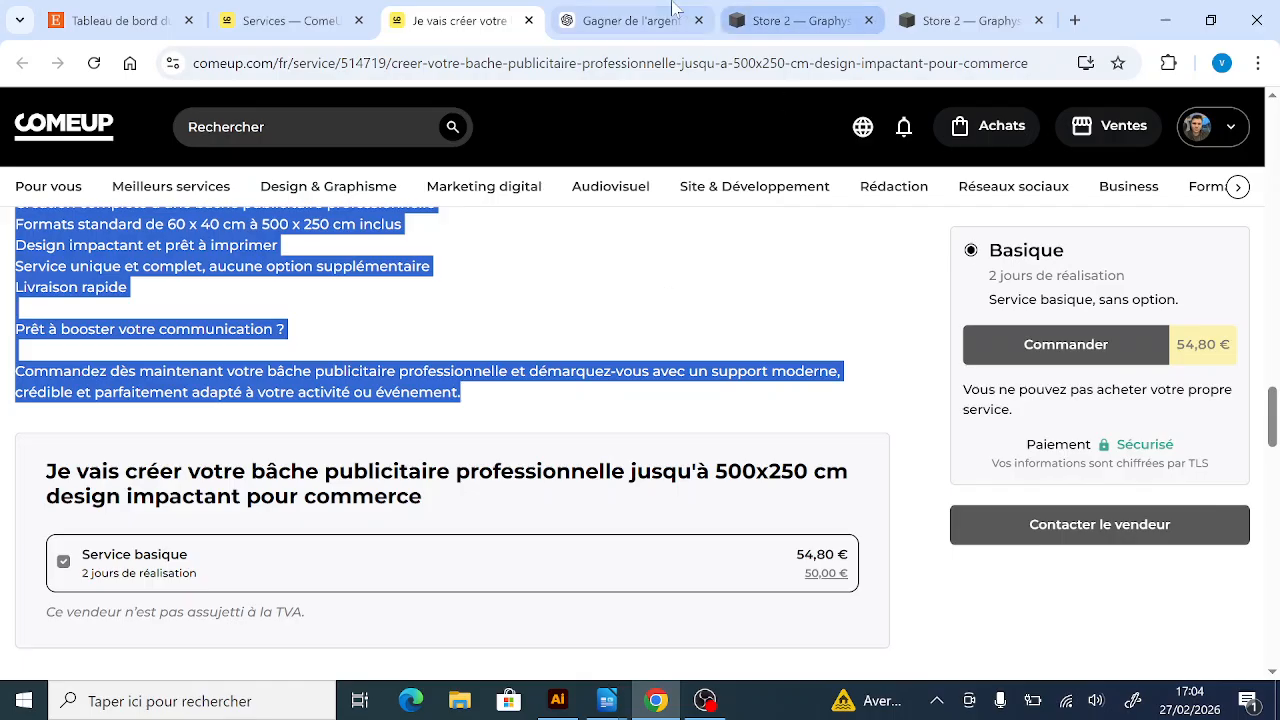
- Return to the ChatGPT conversation and ask it to reformulate the service description
click(640, 20)
click(590, 620)
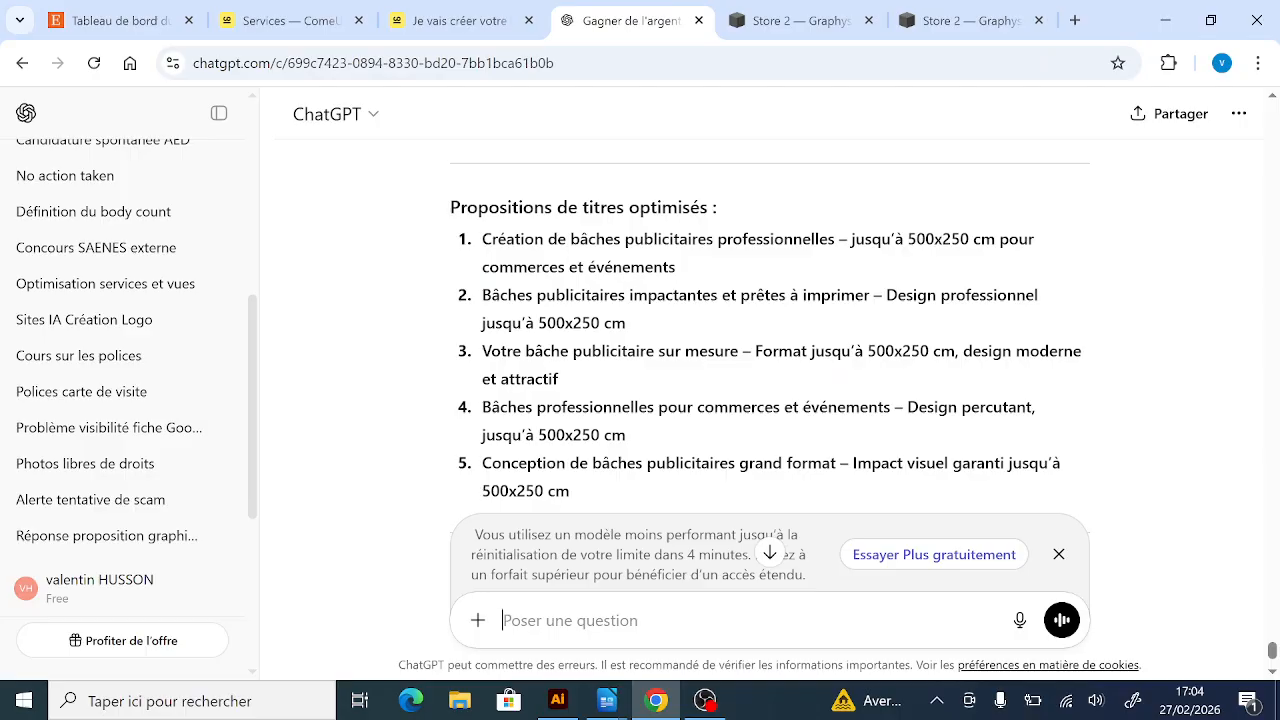
text(maintenant re)
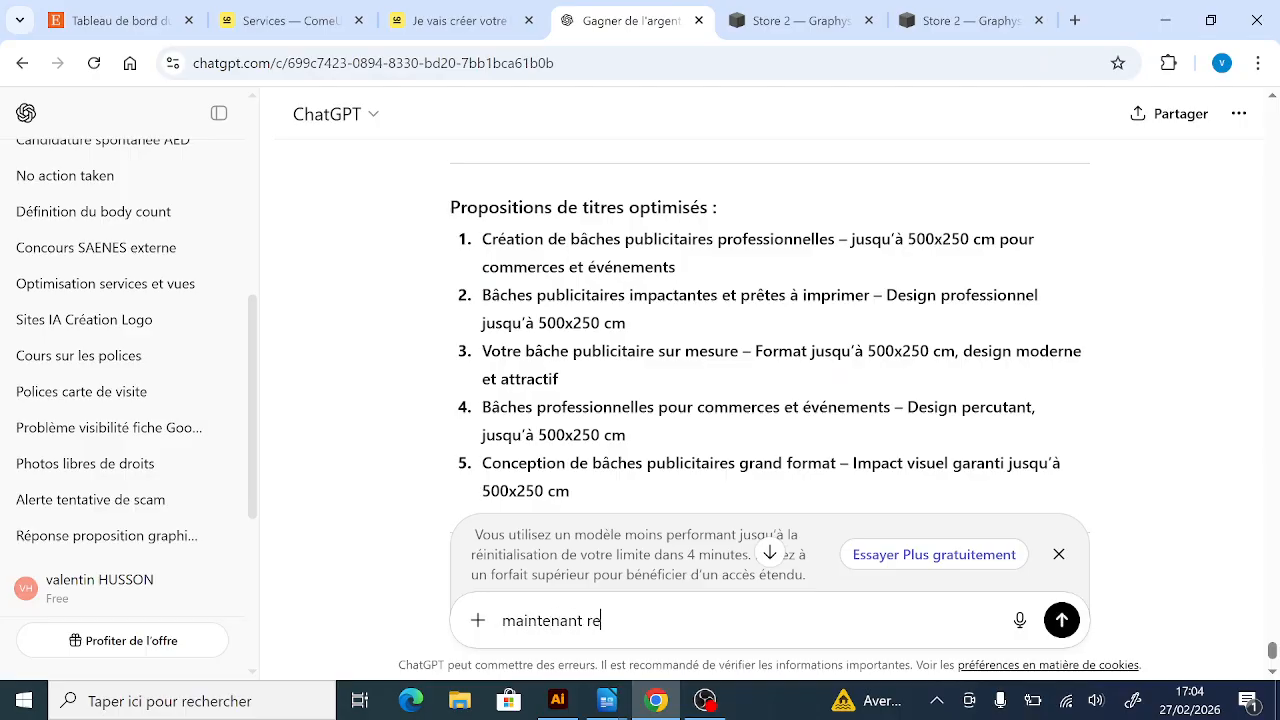
text(formulemoi la description)
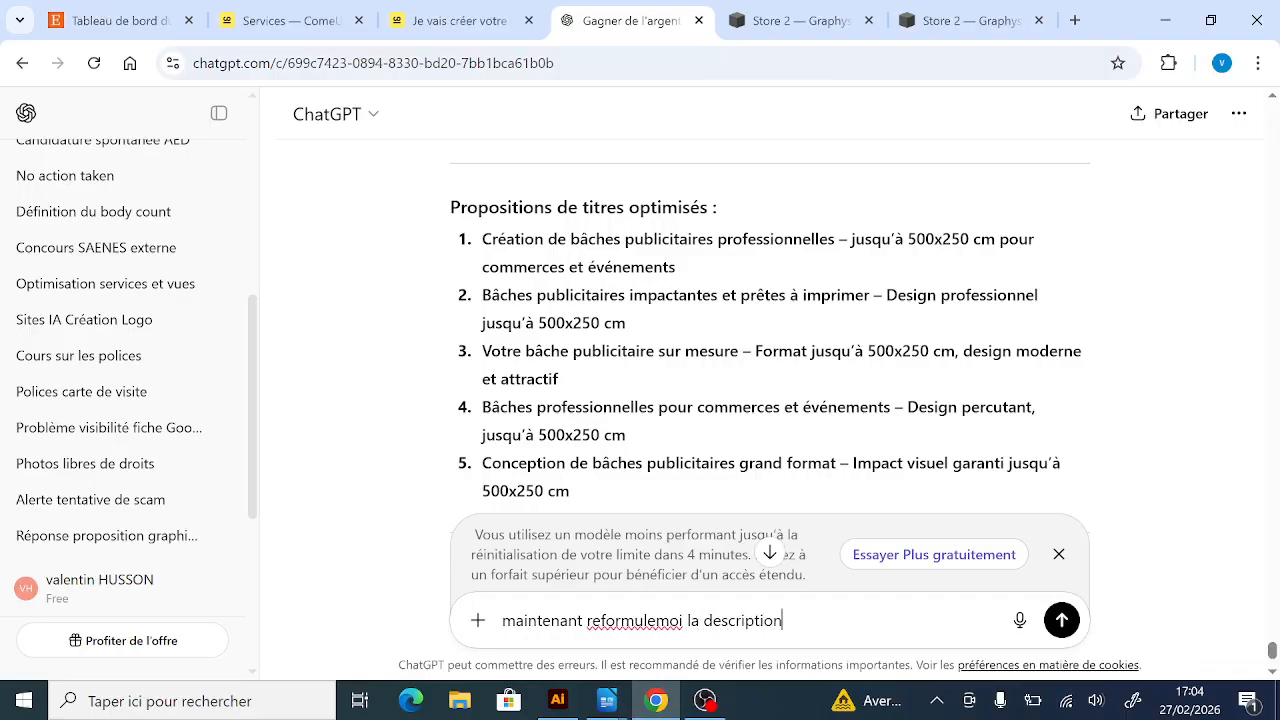
key(Return)
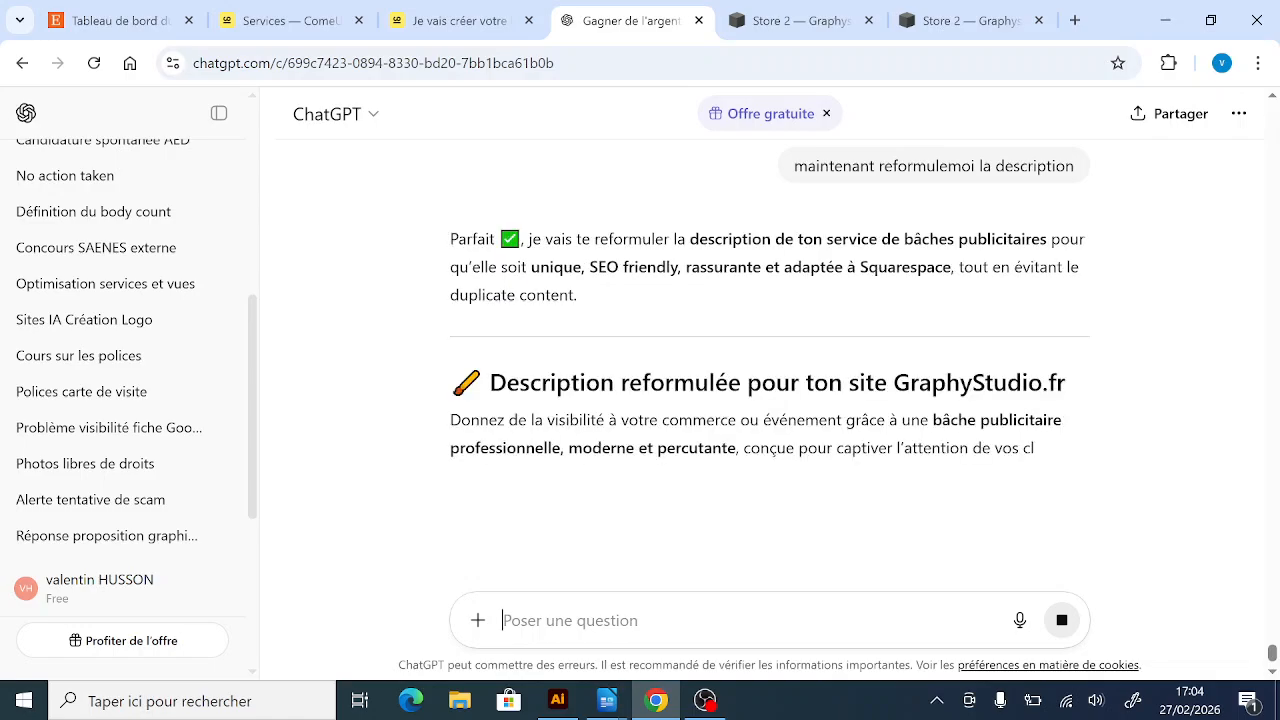
- Review the reformulated description and copy it from the opening paragraph through the final "Livraison rapide" bullet
scroll(430, 380, down, 2)
scroll(404, 371, up, 1)
scroll(408, 375, up, 2)
scroll(545, 355, down, 2)
scroll(767, 385, down, 1)
scroll(767, 385, up, 2)
drag(452, 337, 1000, 312)
scroll(1072, 420, down, 5)
scroll(1063, 420, down, 2)
scroll(1034, 486, down, 3)
scroll(1048, 411, down, 3)
scroll(1043, 408, down, 2)
scroll(1046, 420, down, 3)
scroll(1008, 405, down, 1)
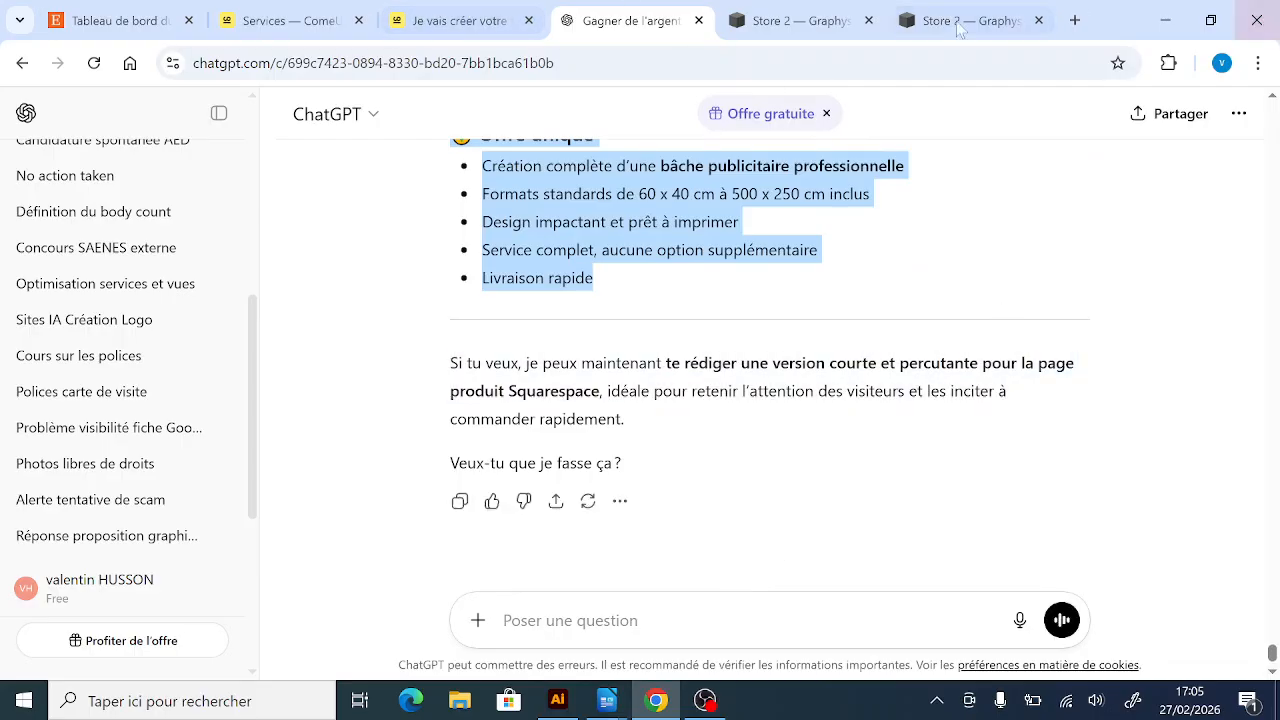
- Paste the reformulated description into the Squarespace service draft and set its button text to "Ajouter au panier"
click(815, 20)
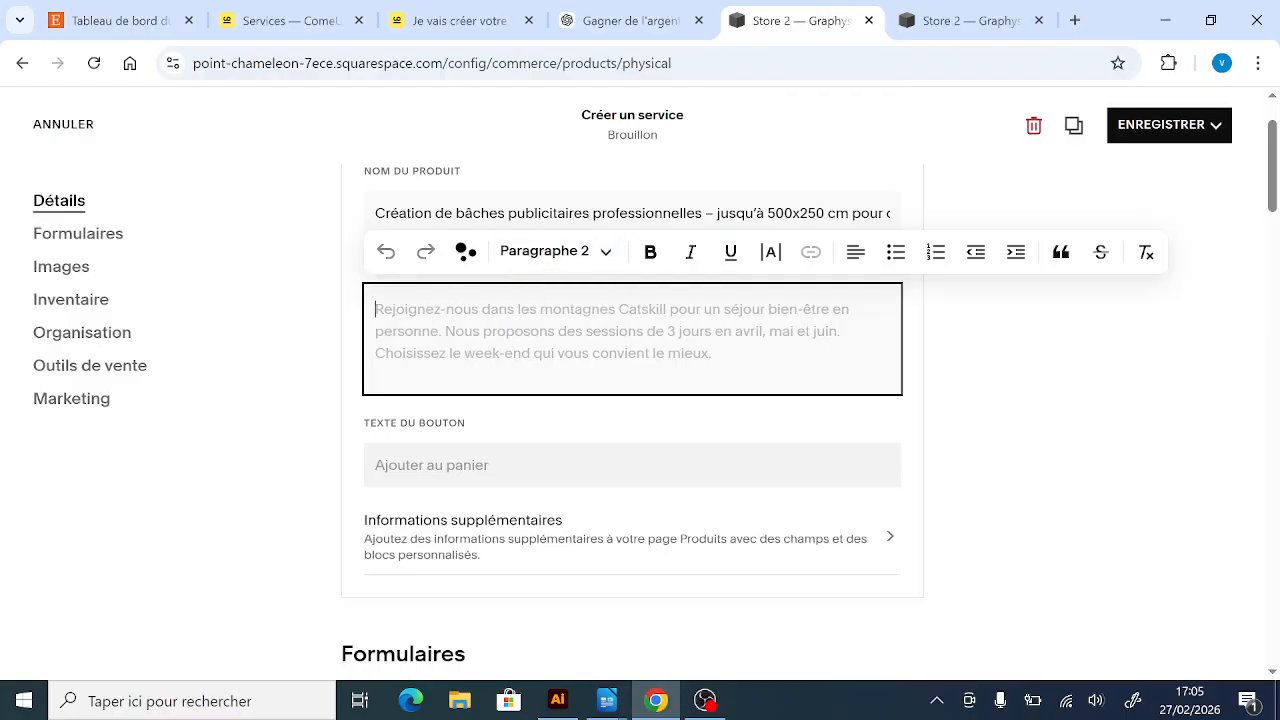
key(ctrl+v)
scroll(400, 340, down, 6)
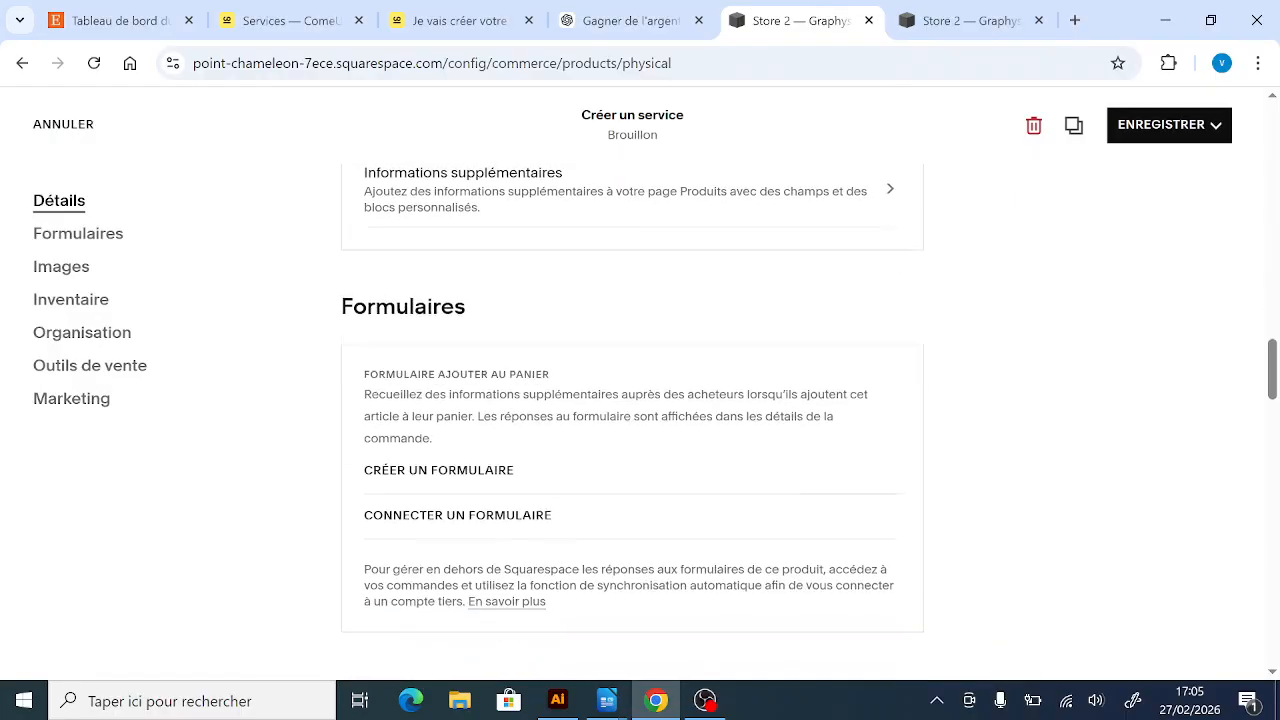
scroll(438, 325, up, 2)
click(444, 375)
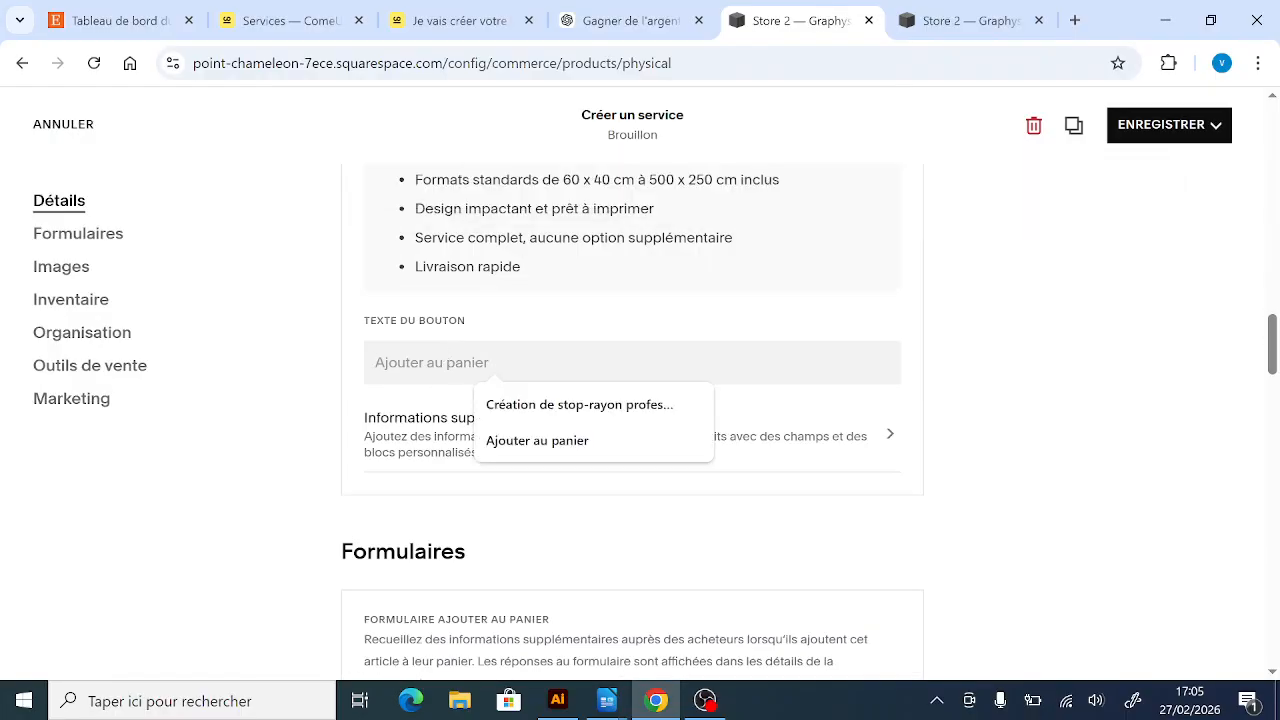
click(560, 440)
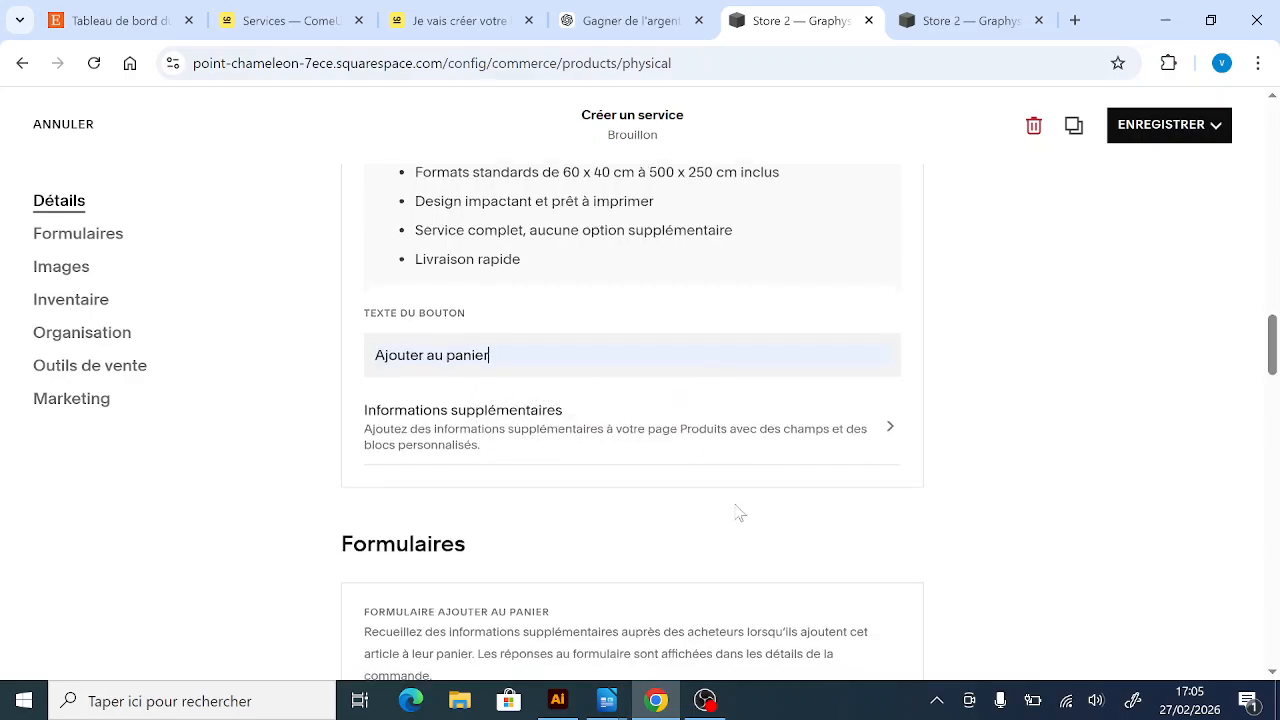
- Create an add-to-cart form for the service and name it "FORMULAIRE CREATION DE BACHE"
scroll(737, 514, down, 4)
scroll(515, 291, up, 2)
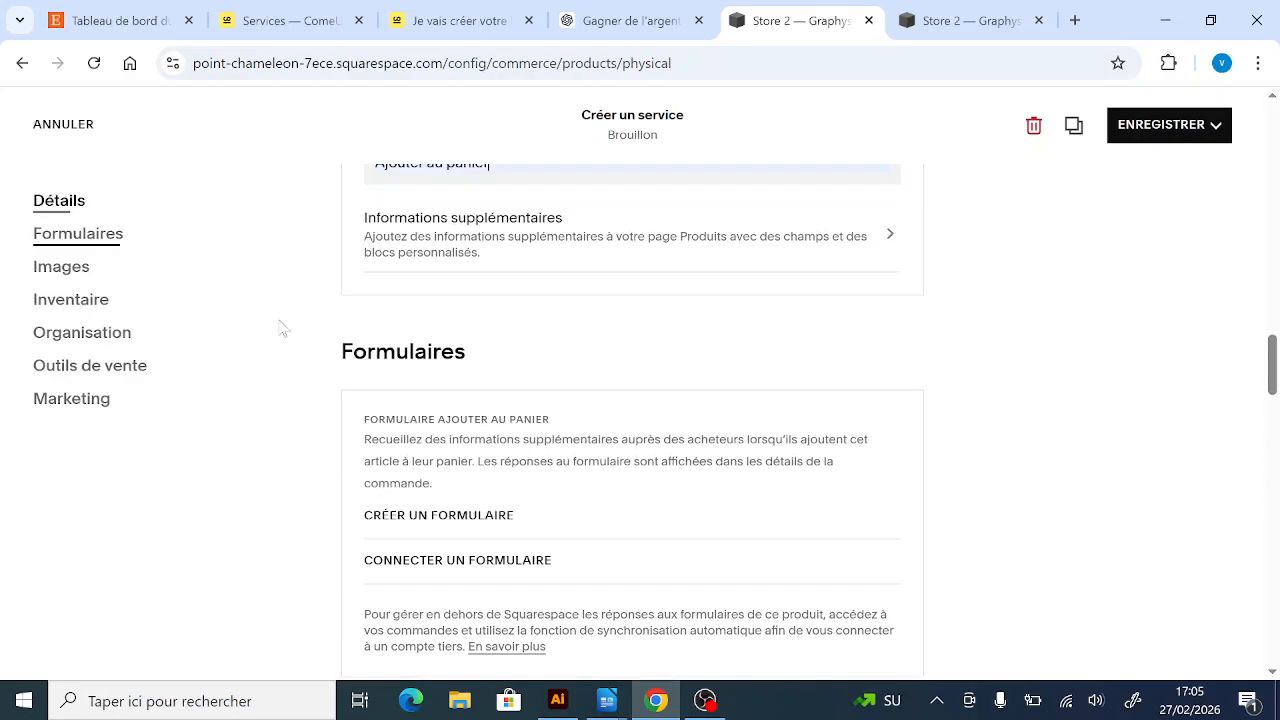
scroll(430, 347, down, 1)
click(465, 420)
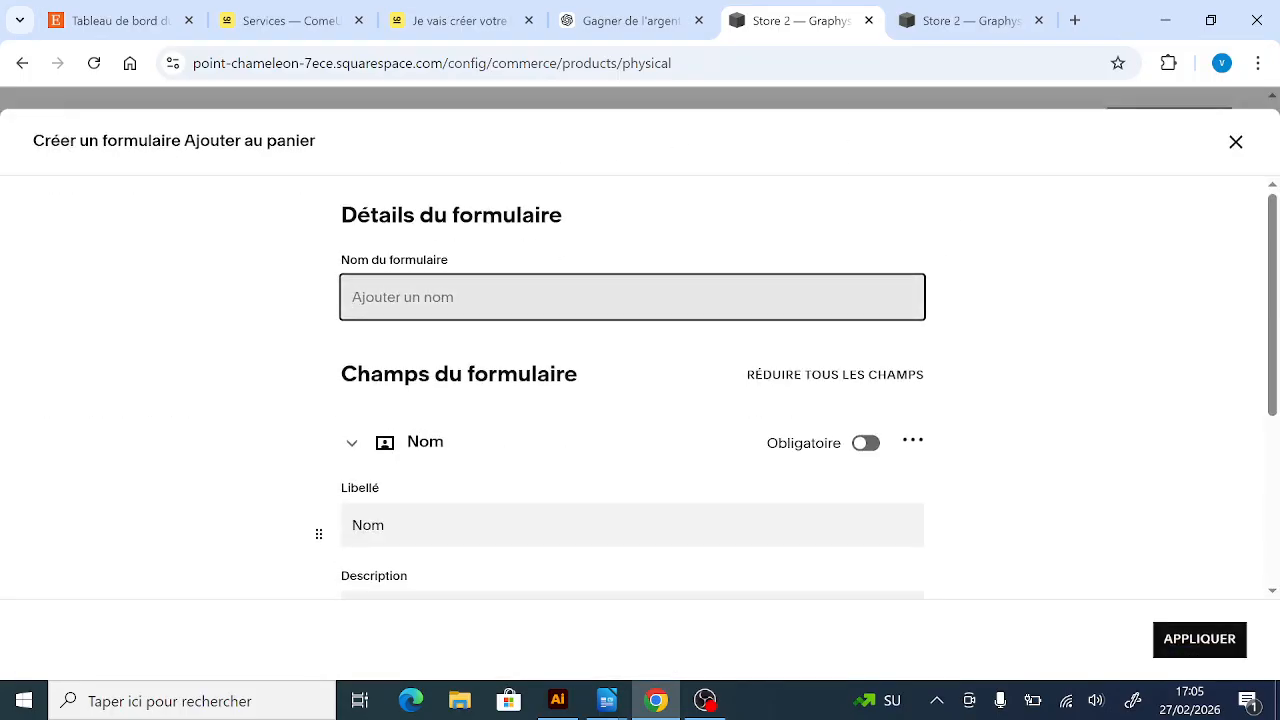
text(FORMUL)
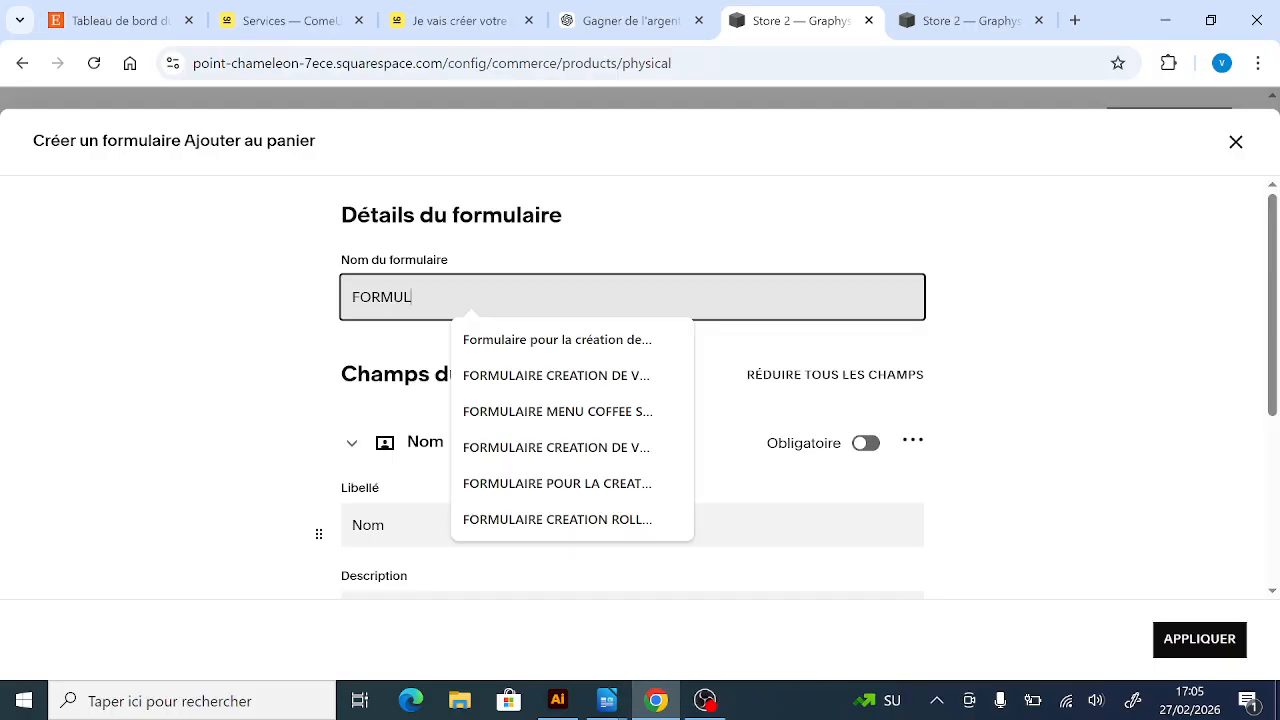
text(AIRE C)
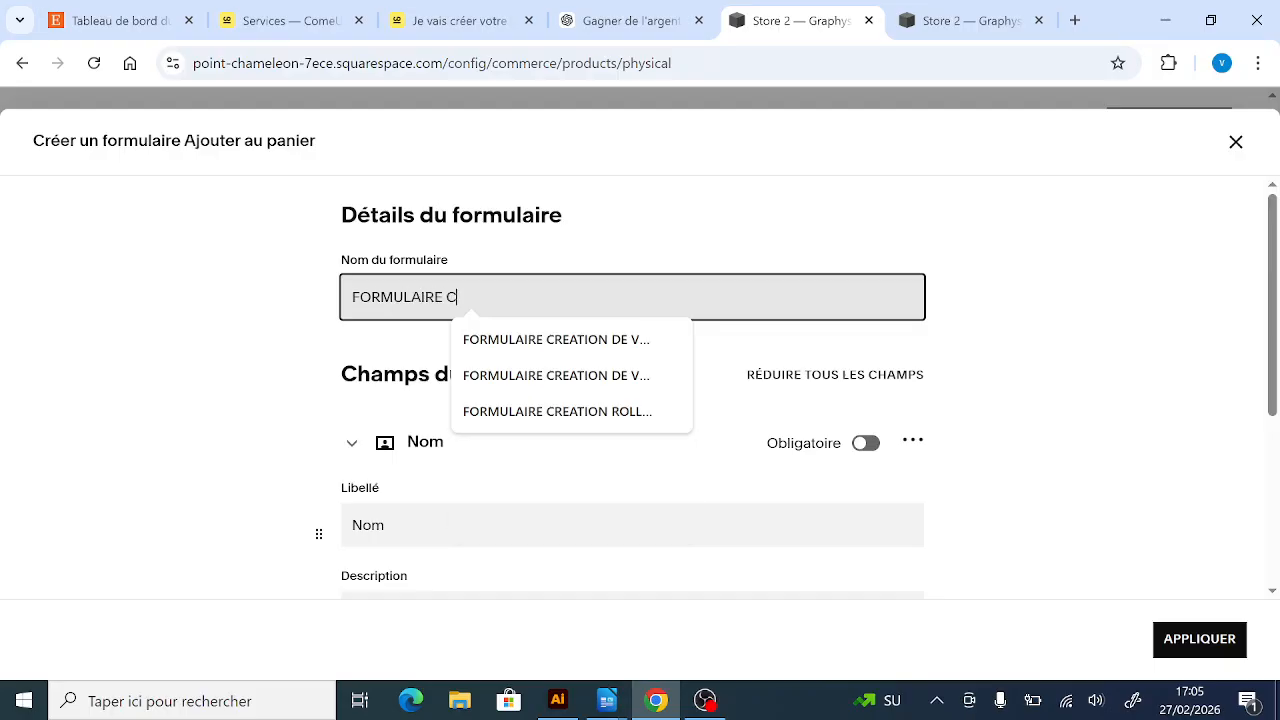
text(REATION DE BACHE)
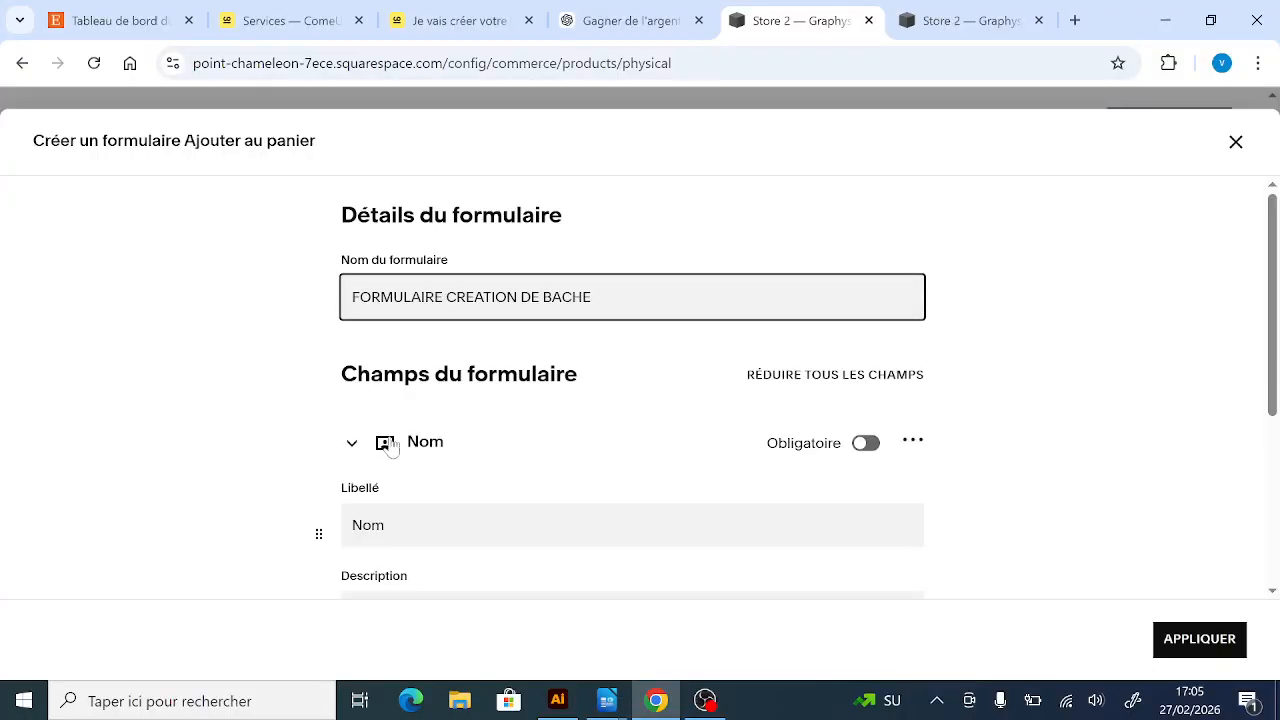
- Make the form's Nom, E-mail and Téléphone fields mandatory and expand the Message field's settings
click(351, 443)
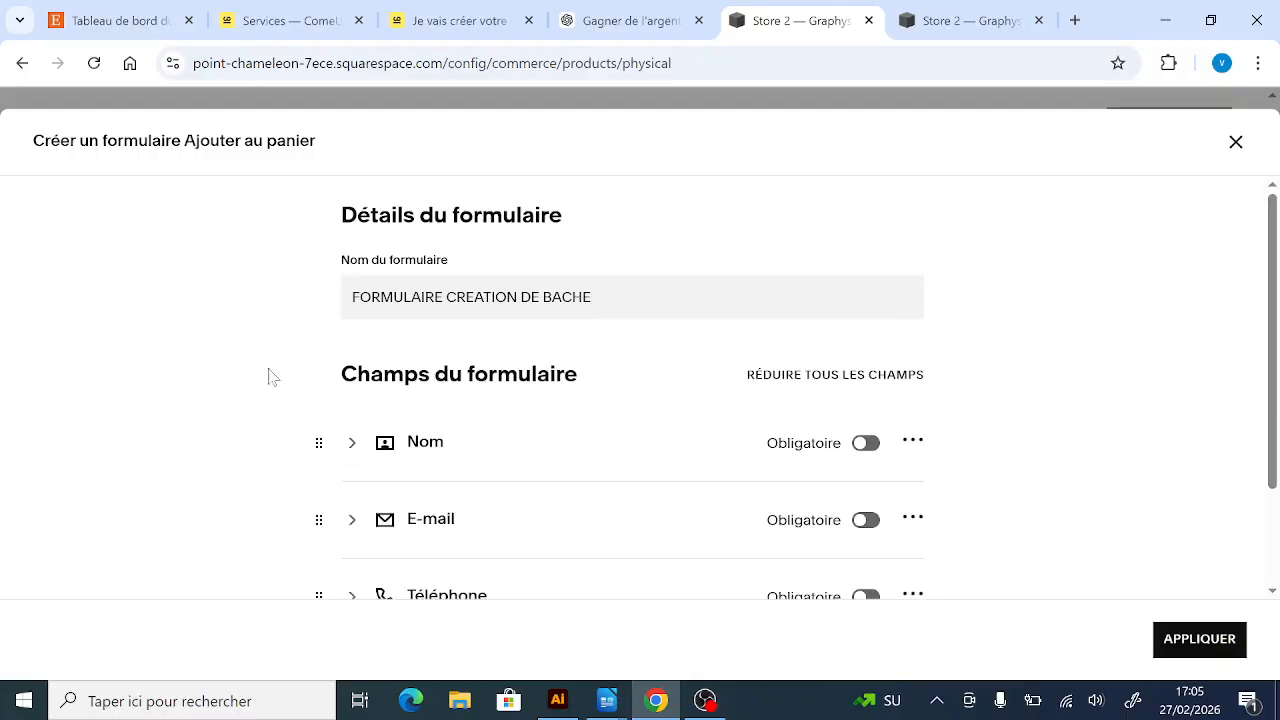
scroll(297, 309, down, 3)
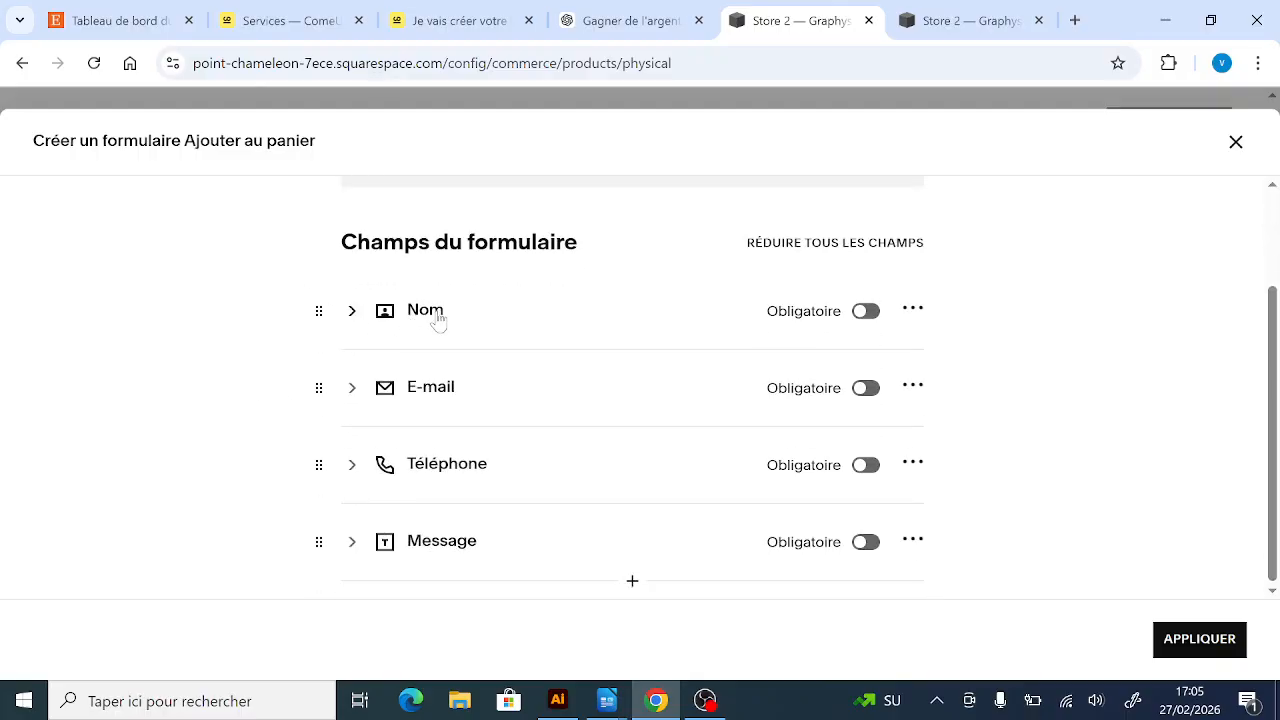
click(870, 313)
click(869, 393)
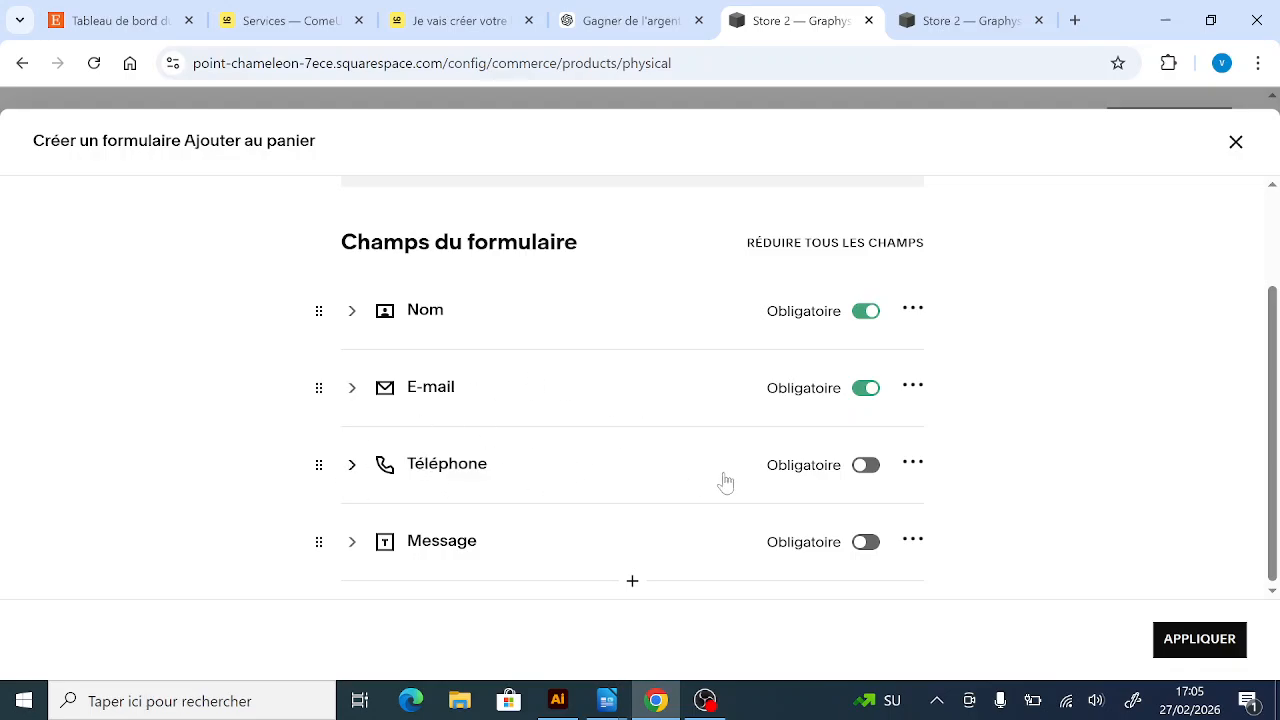
click(868, 465)
click(455, 545)
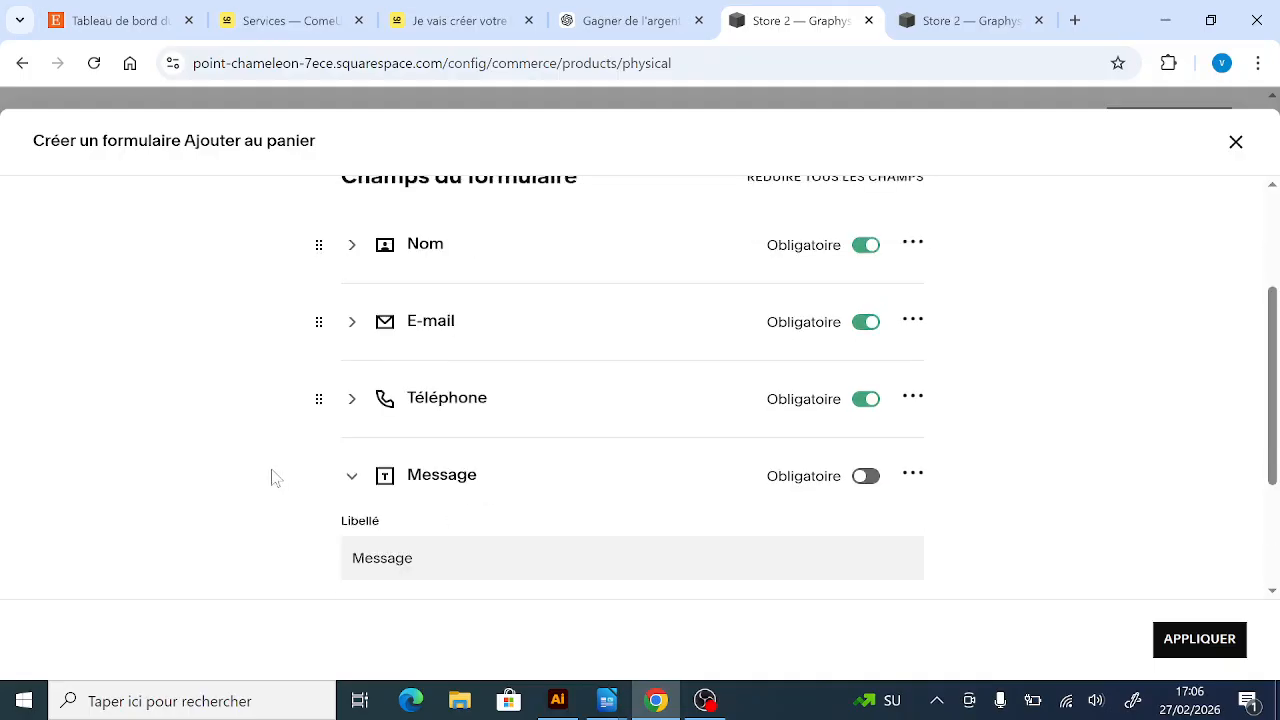
- Replace the Message field's label with "Que voulez vous voir inclus sur cette bache: donner votre brief"
drag(416, 355, 177, 358)
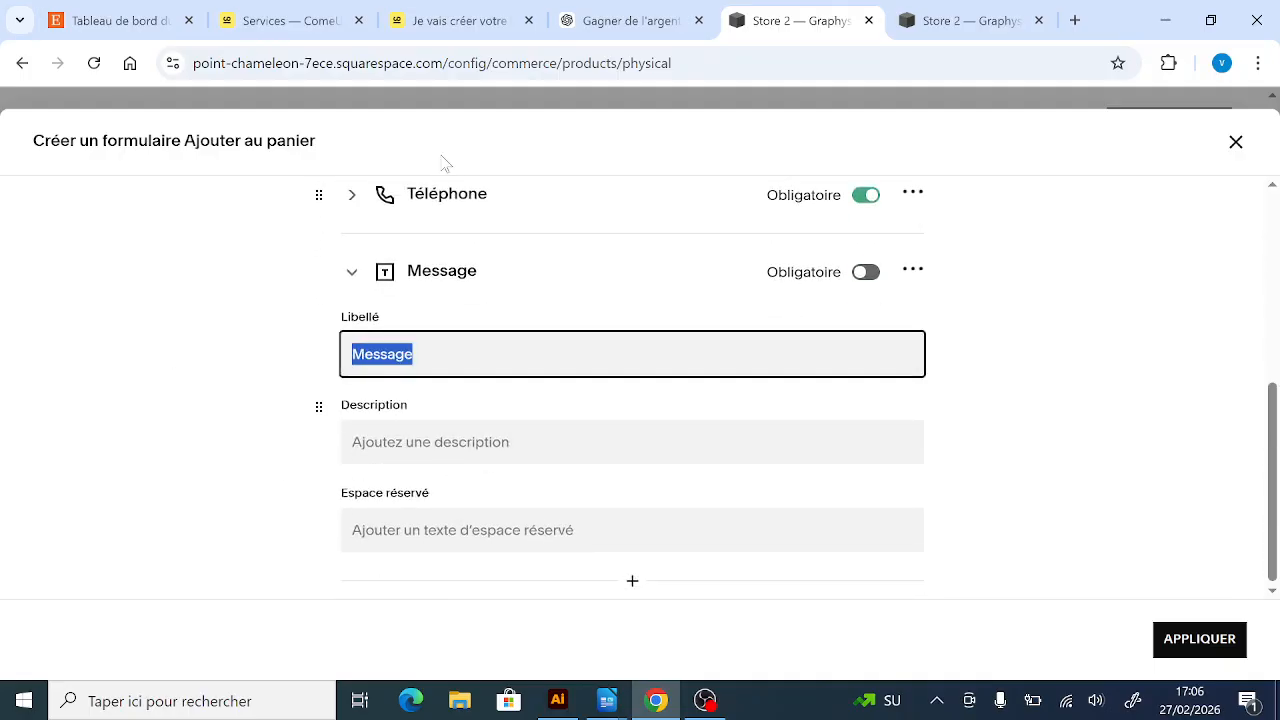
key(BackSpace)
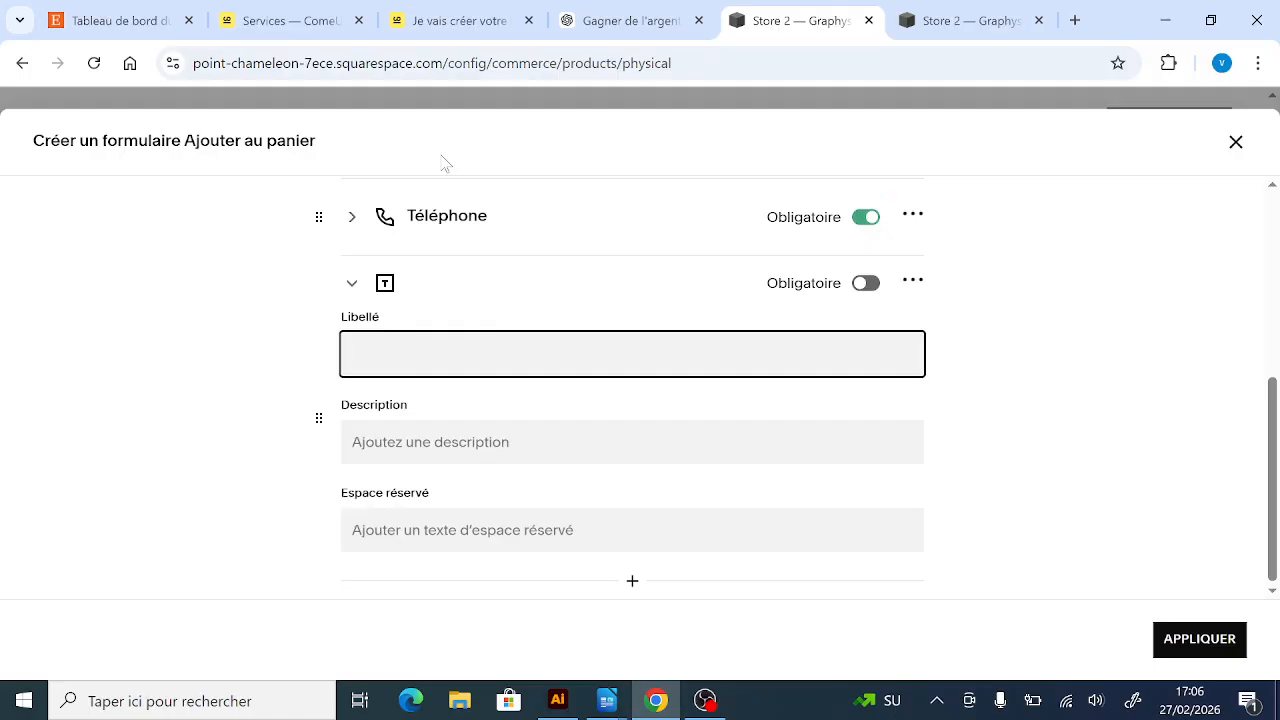
text(Que)
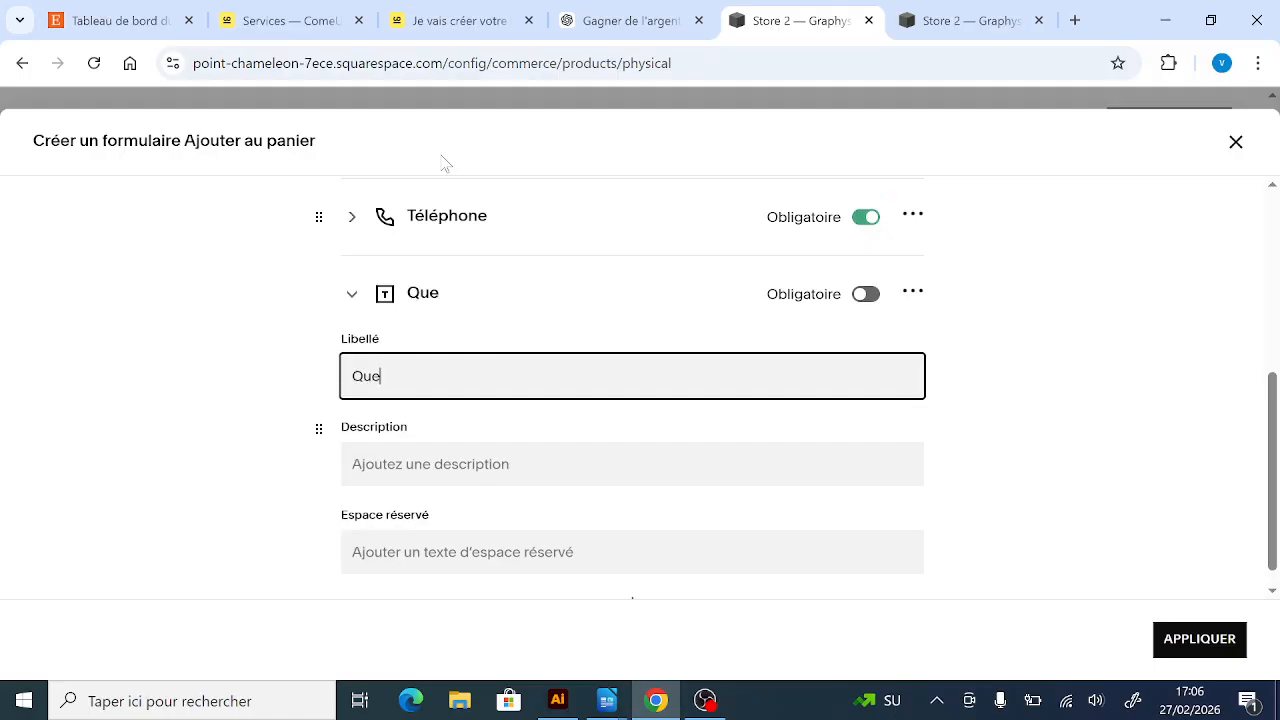
text( voulez vous)
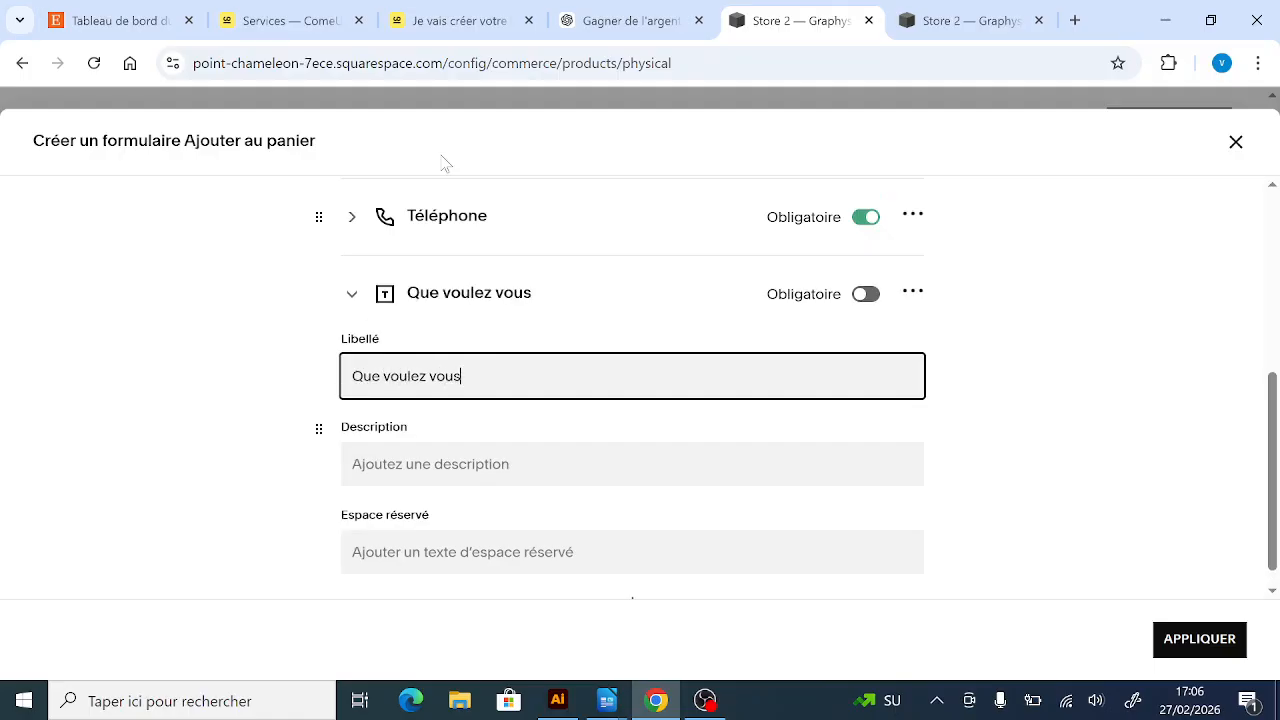
text( voir inclus sur cett)
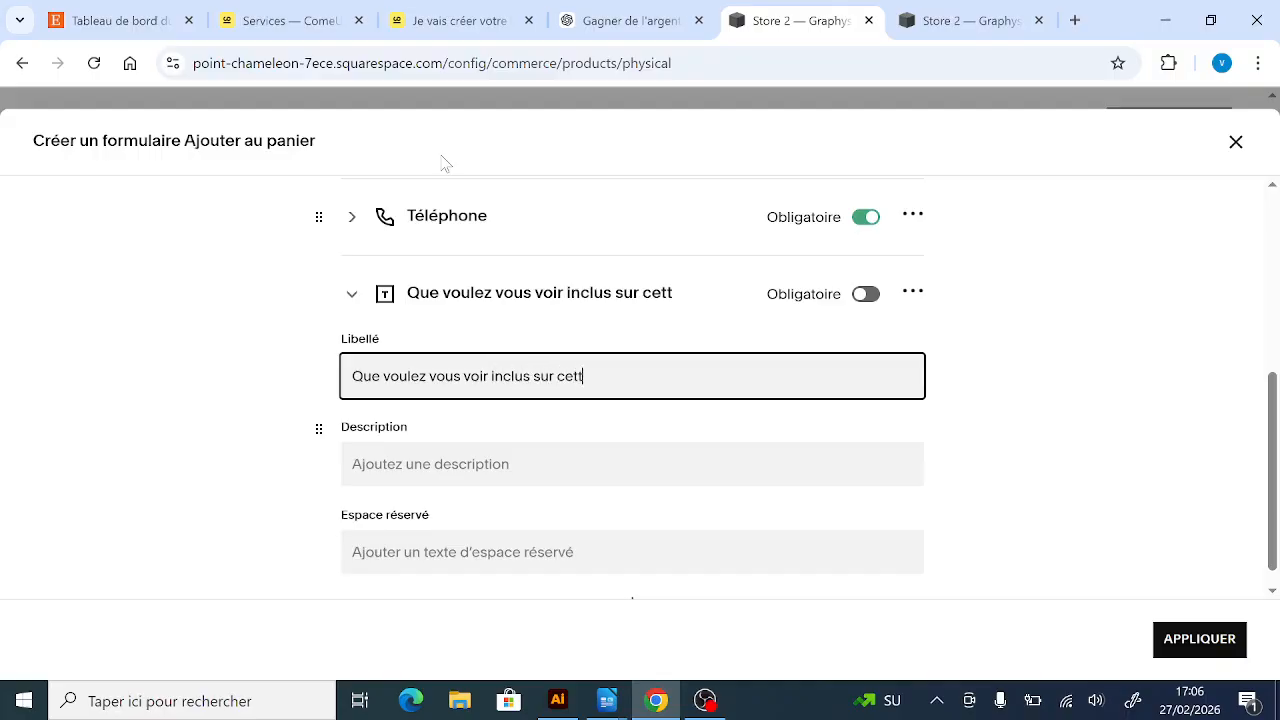
text(e bache: donner votre brief)
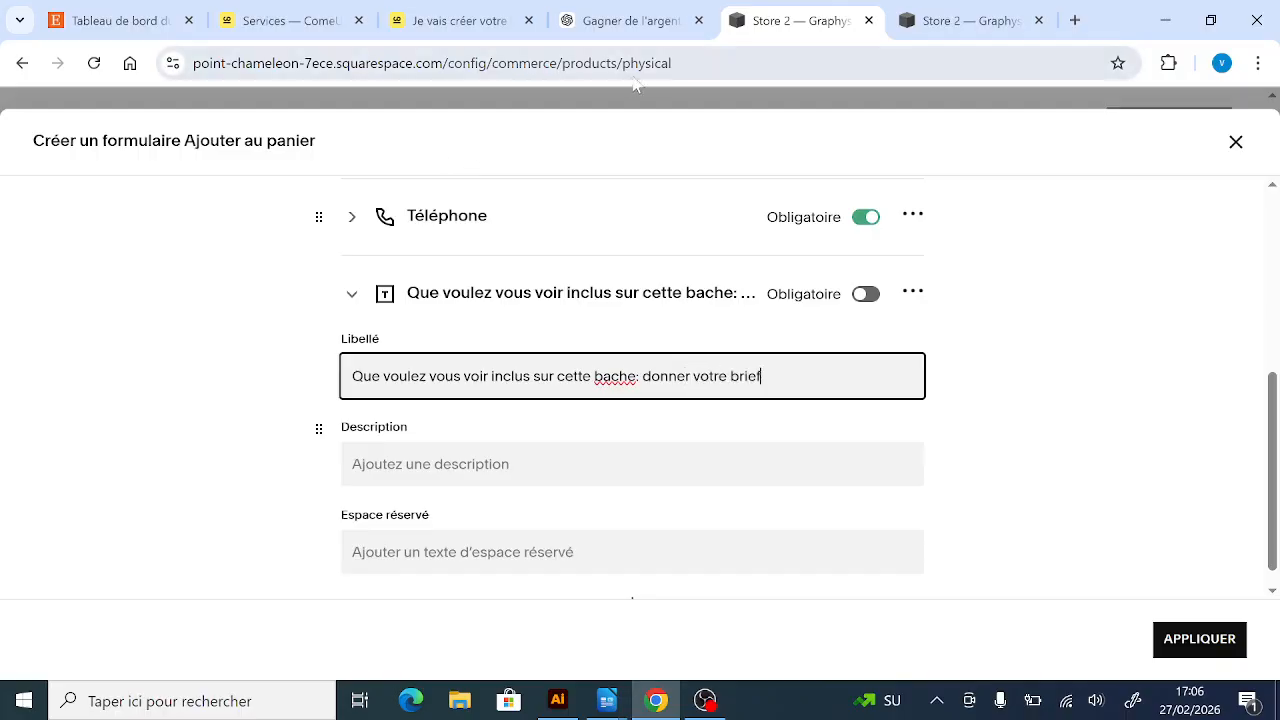
- Correct "bache" to "bâche" in the label and replace the colon after it with a question mark
right_click(625, 376)
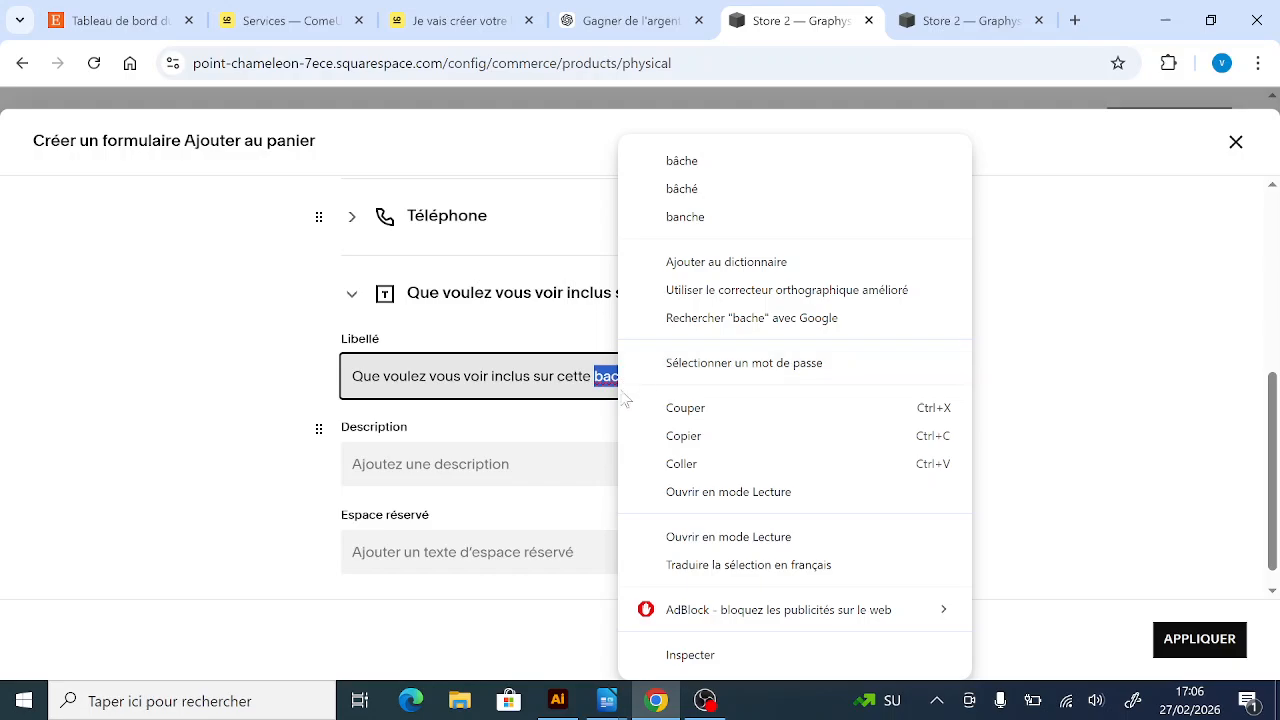
click(690, 187)
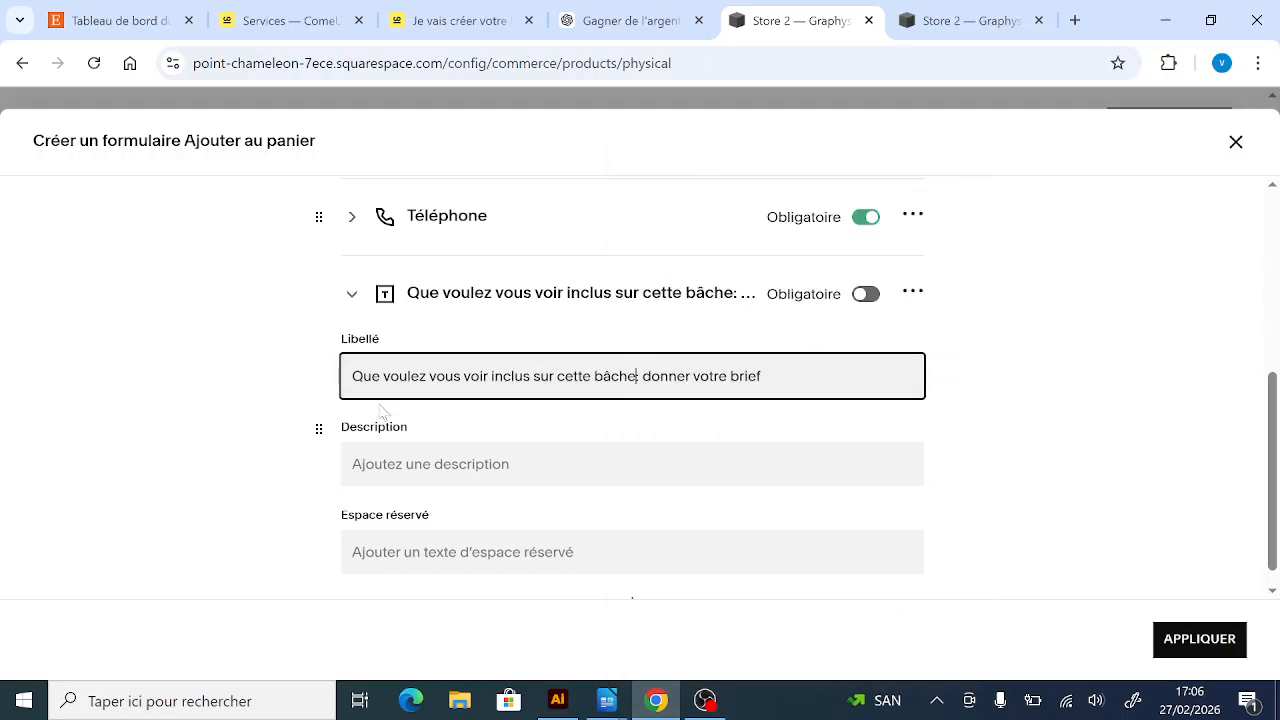
scroll(800, 335, down, 1)
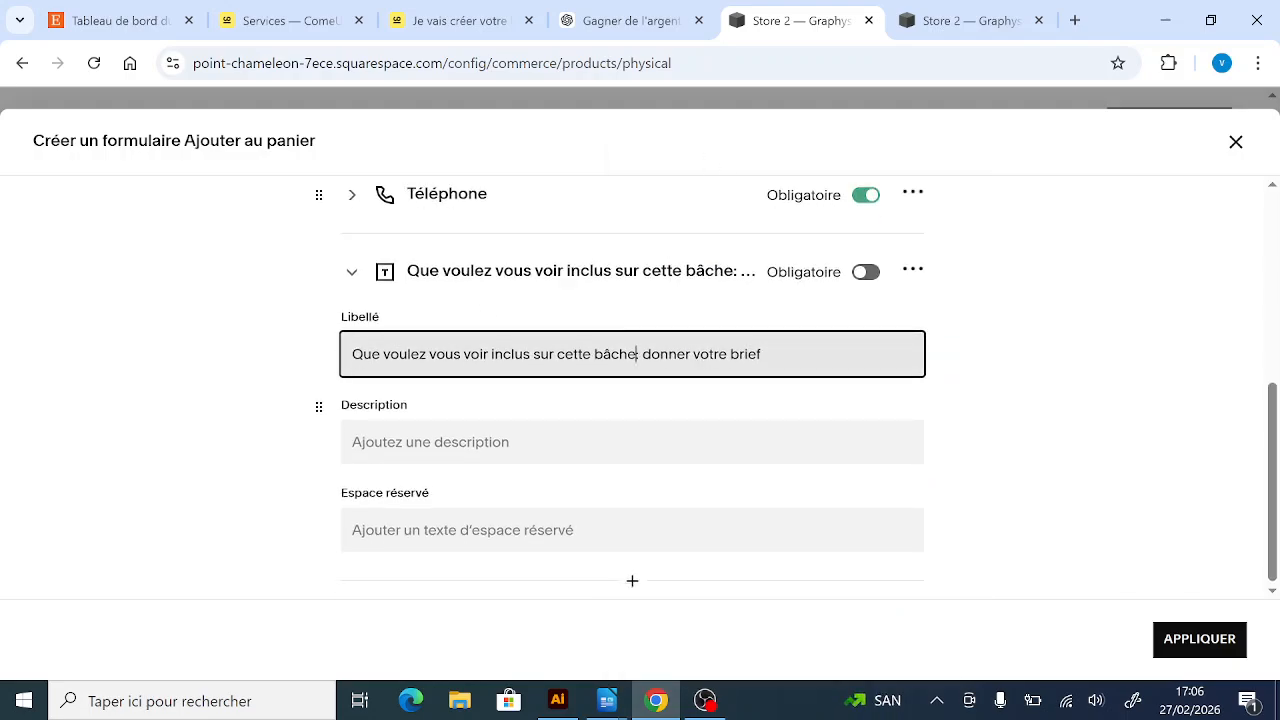
text(?)
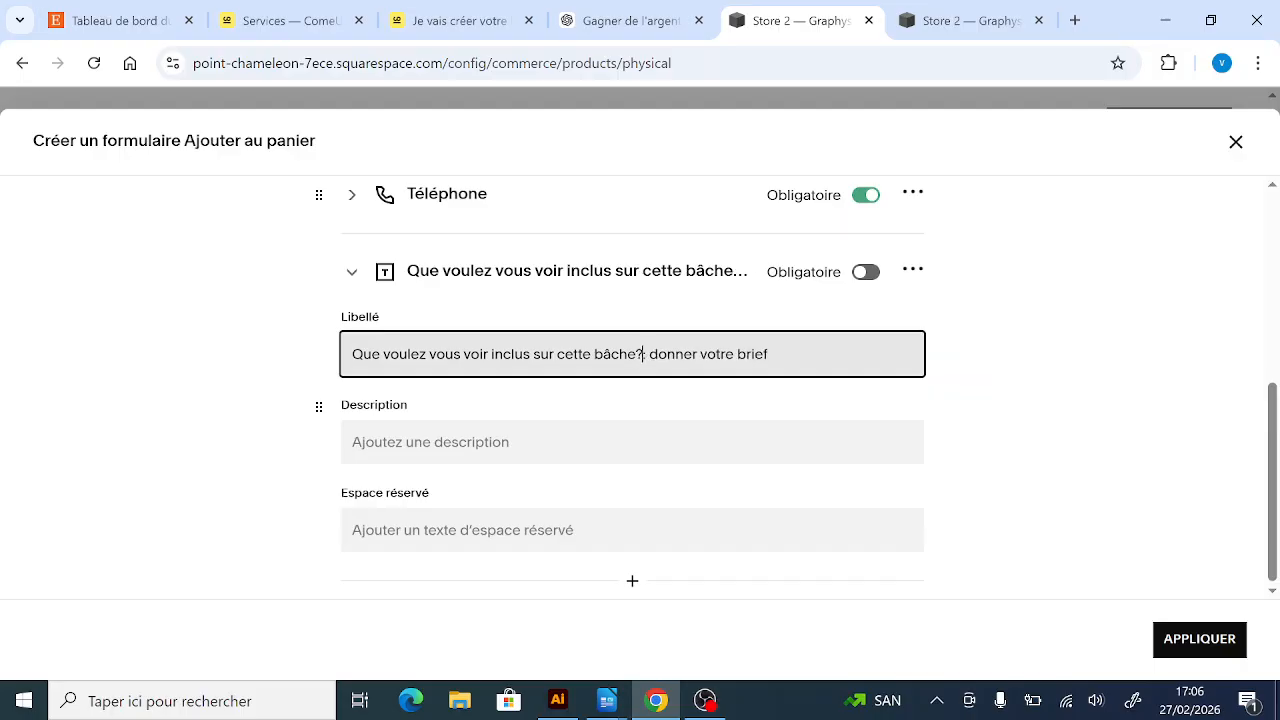
key(Delete)
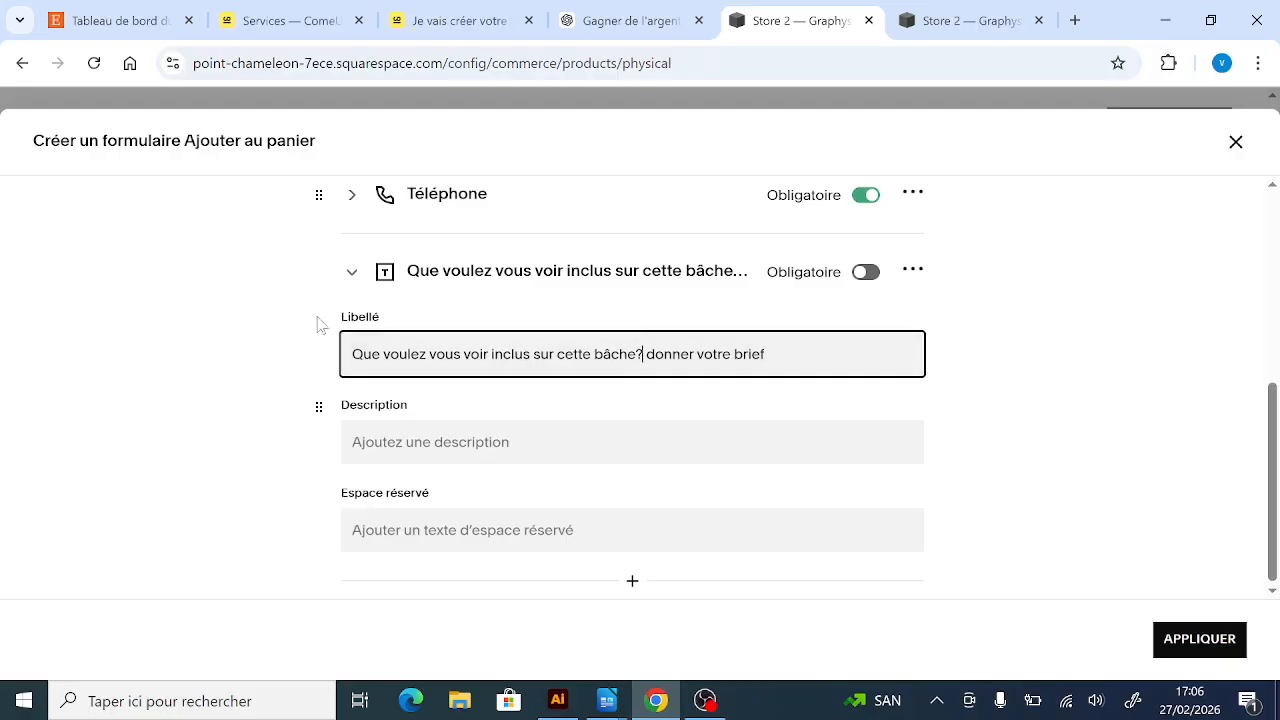
- Collapse the brief field's settings and make the field mandatory
scroll(355, 338, up, 2)
click(352, 467)
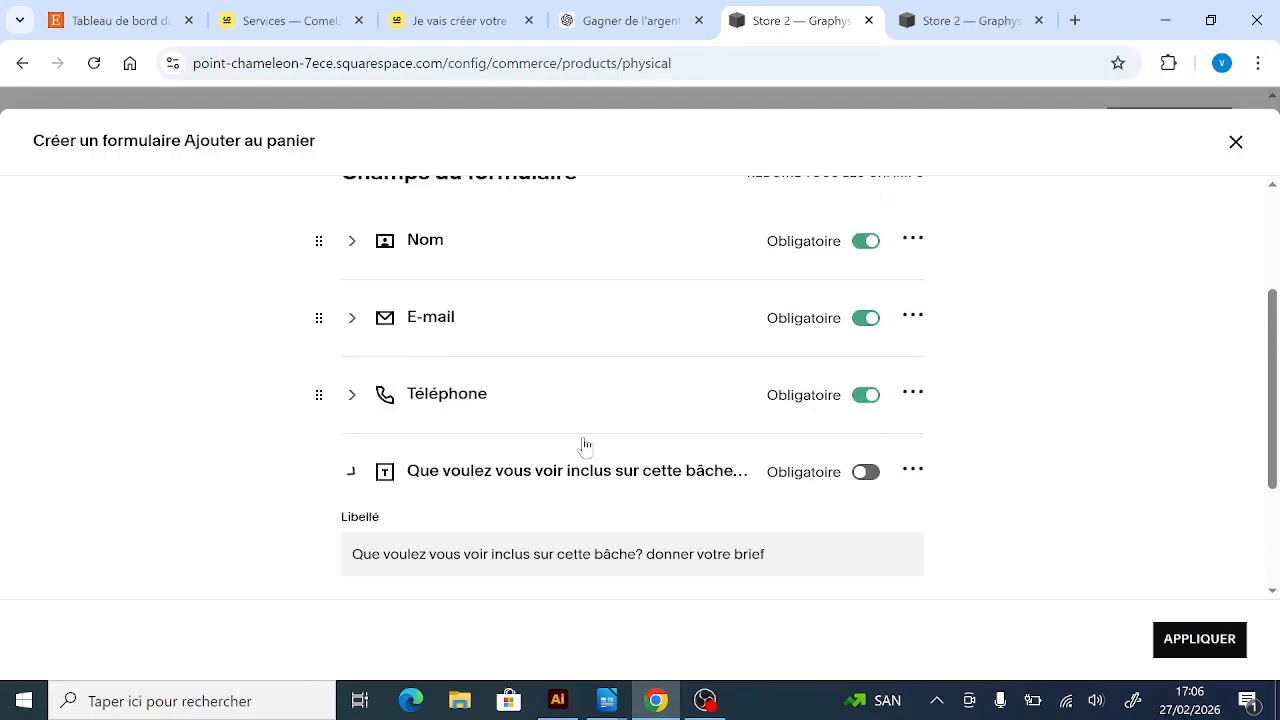
click(872, 545)
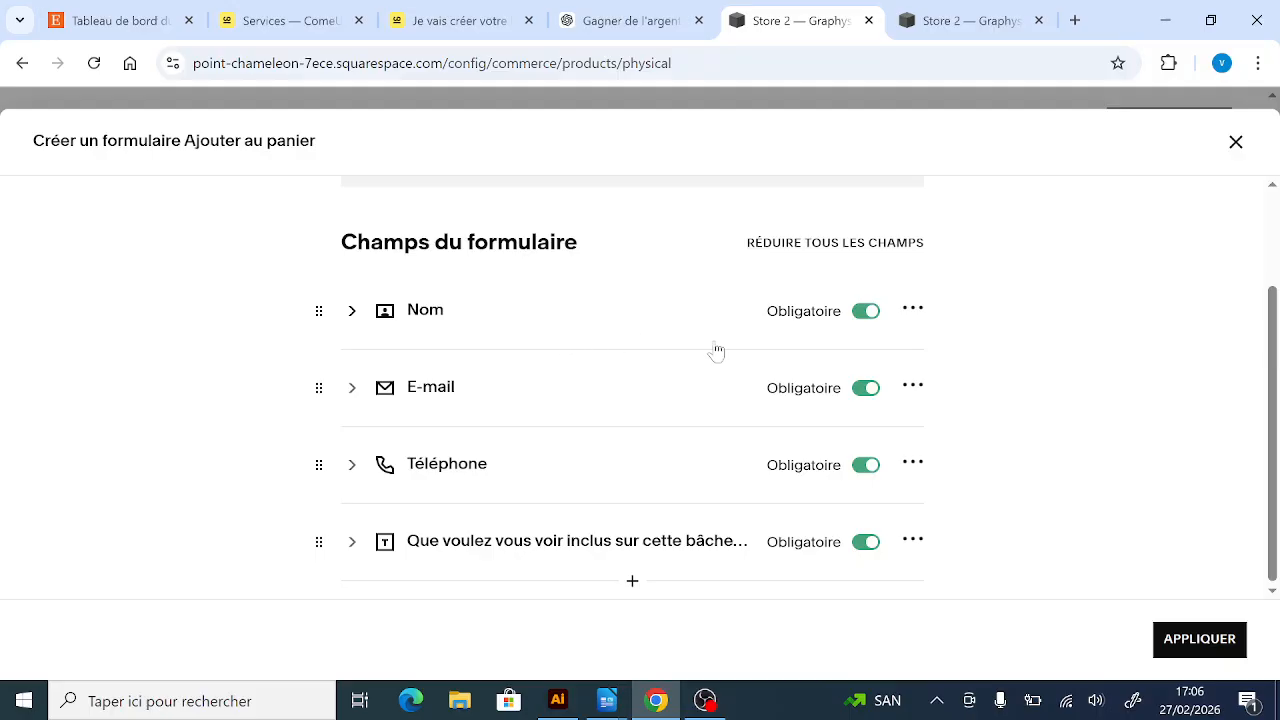
- Add a Site web field to the form and place it between E-mail and Téléphone
click(632, 581)
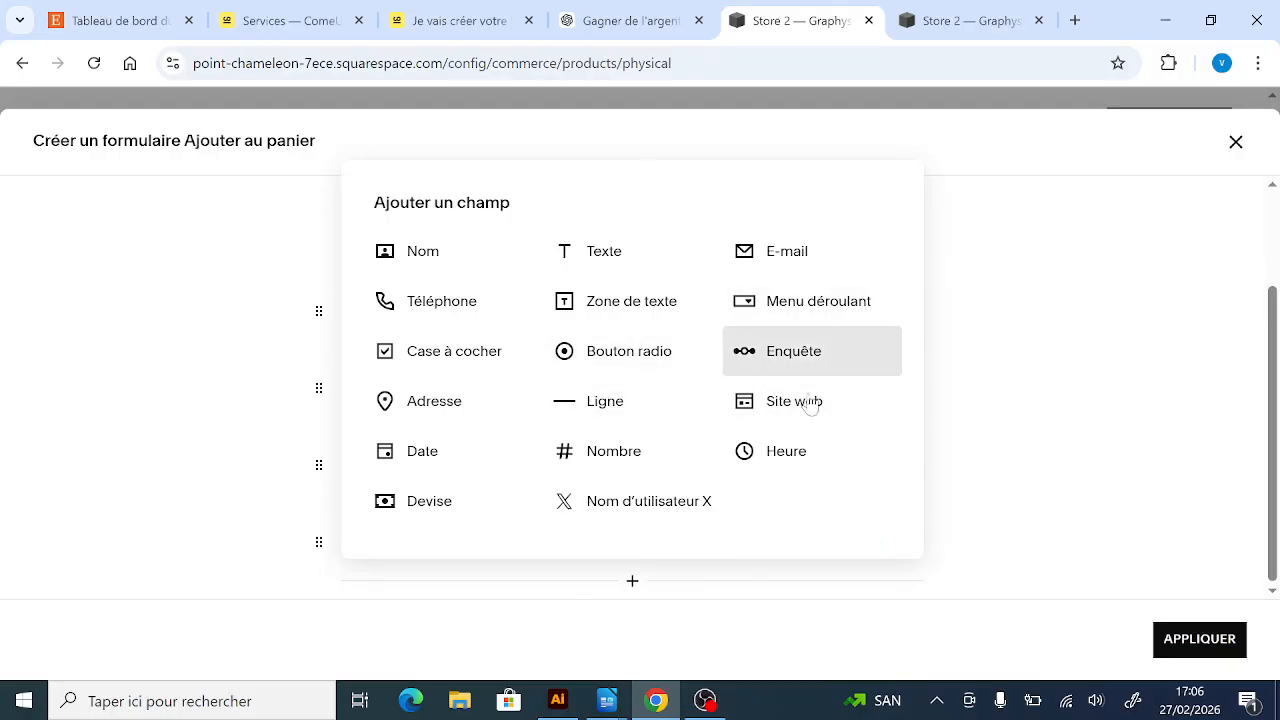
click(842, 405)
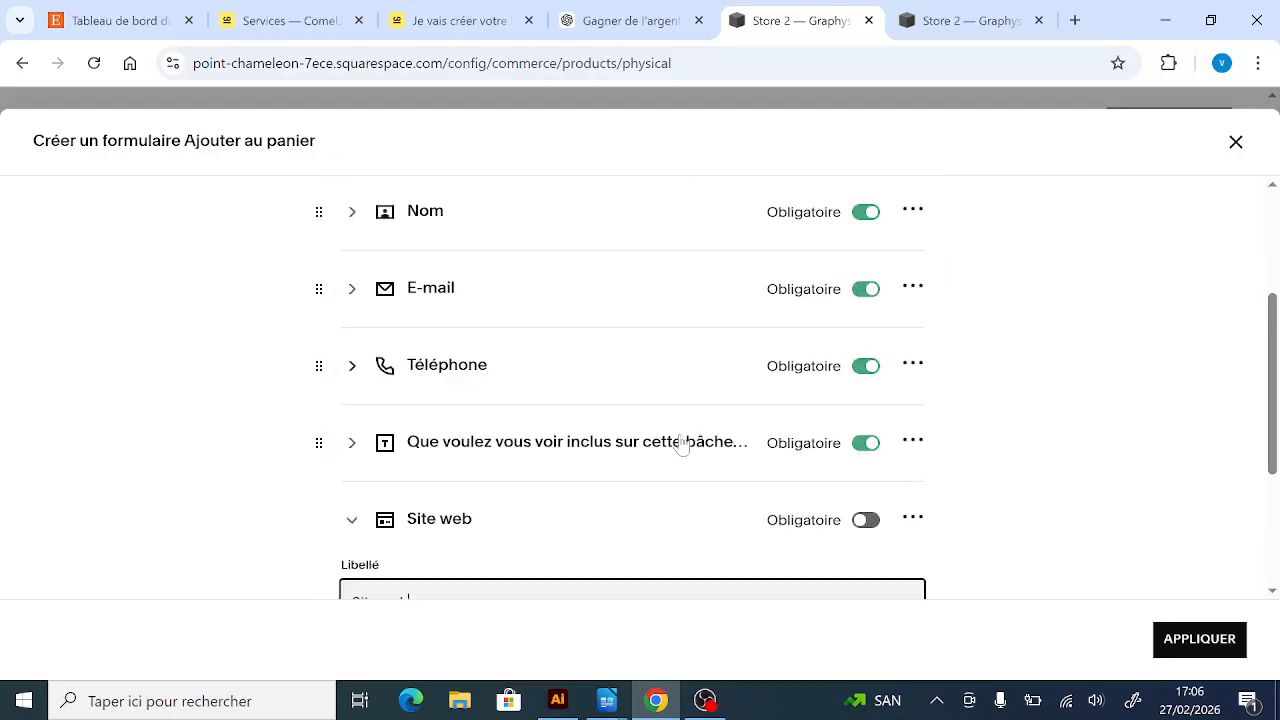
click(352, 520)
drag(316, 541, 340, 402)
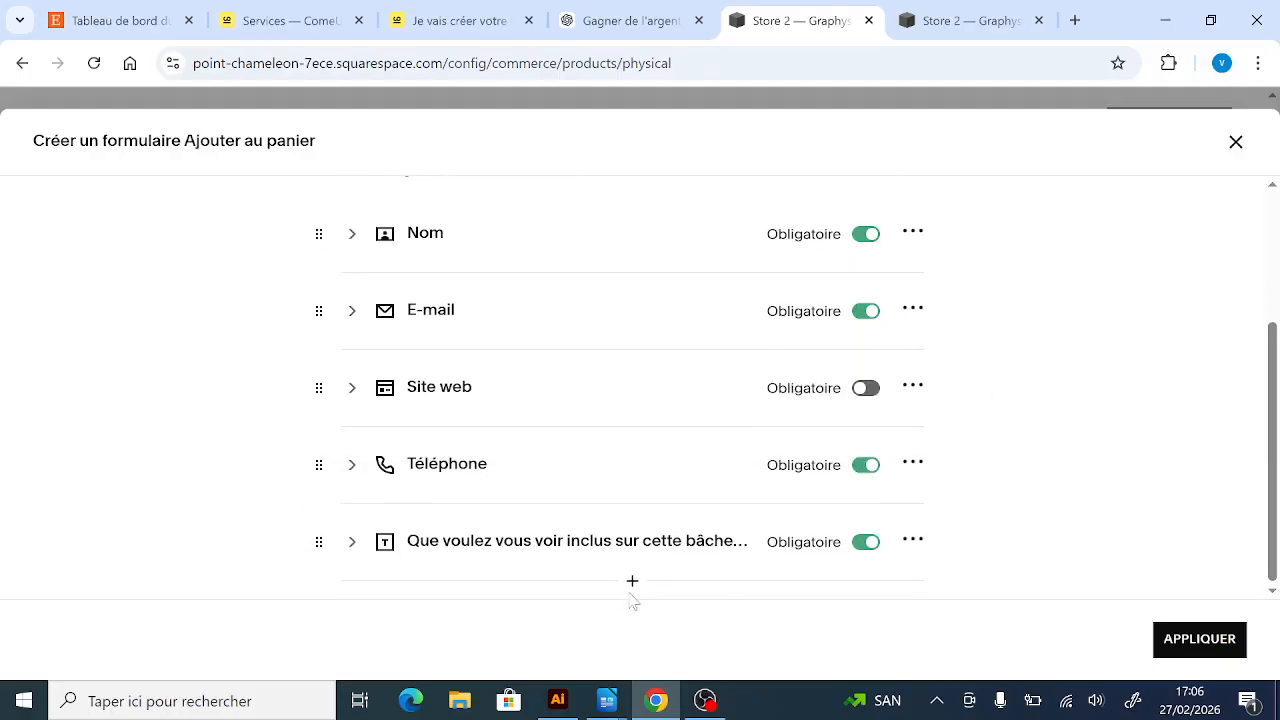
- Add a mandatory Adresse field between Site web and Téléphone, and apply the form to the service
click(632, 581)
click(453, 417)
click(351, 520)
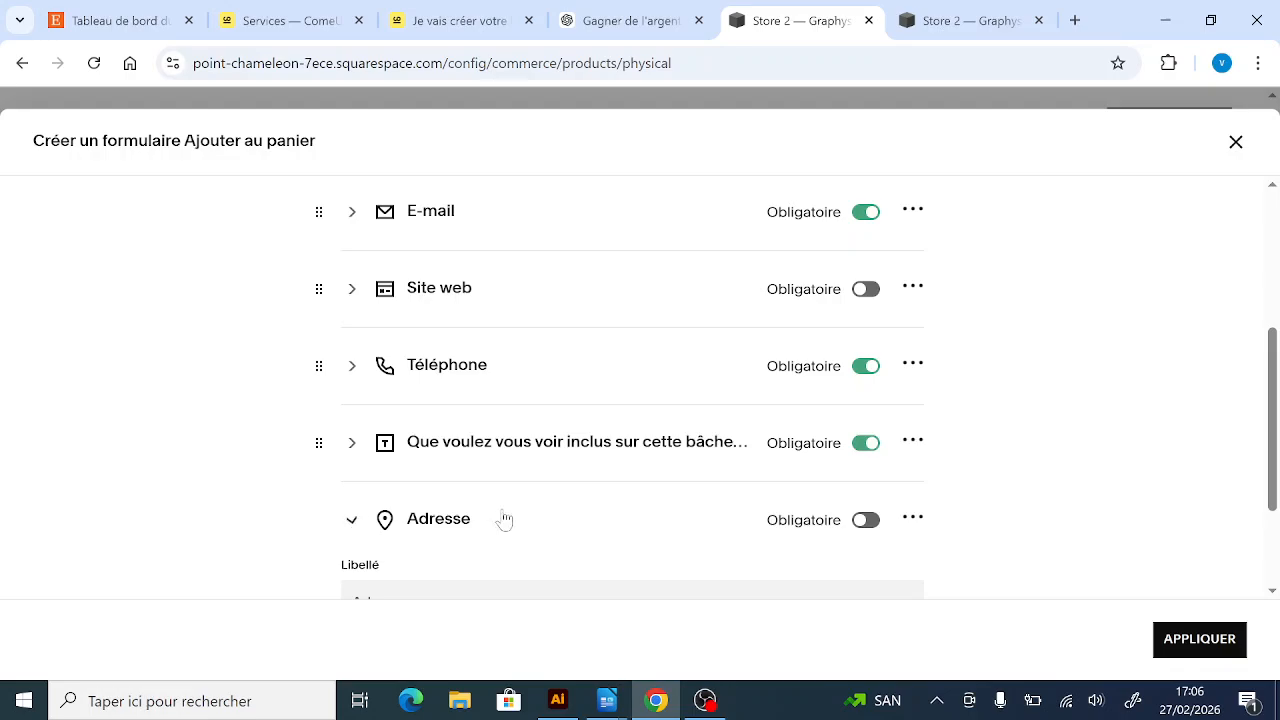
click(866, 542)
drag(315, 537, 1108, 431)
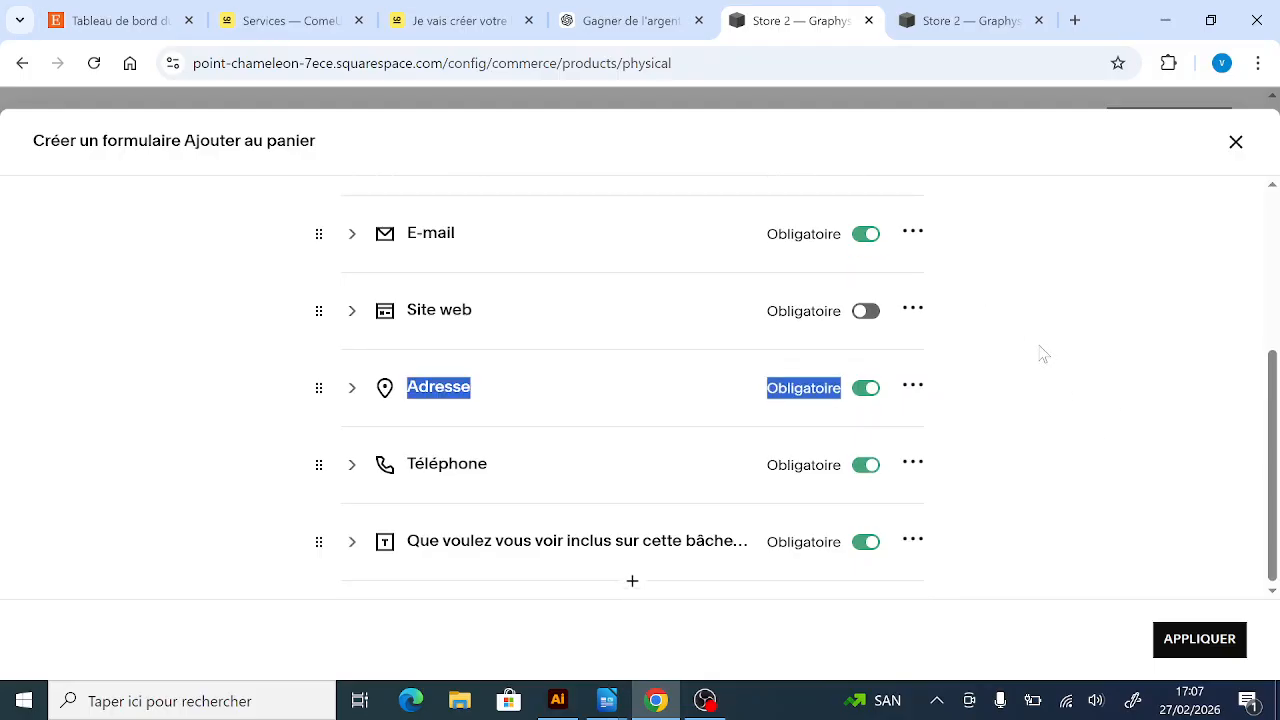
click(203, 366)
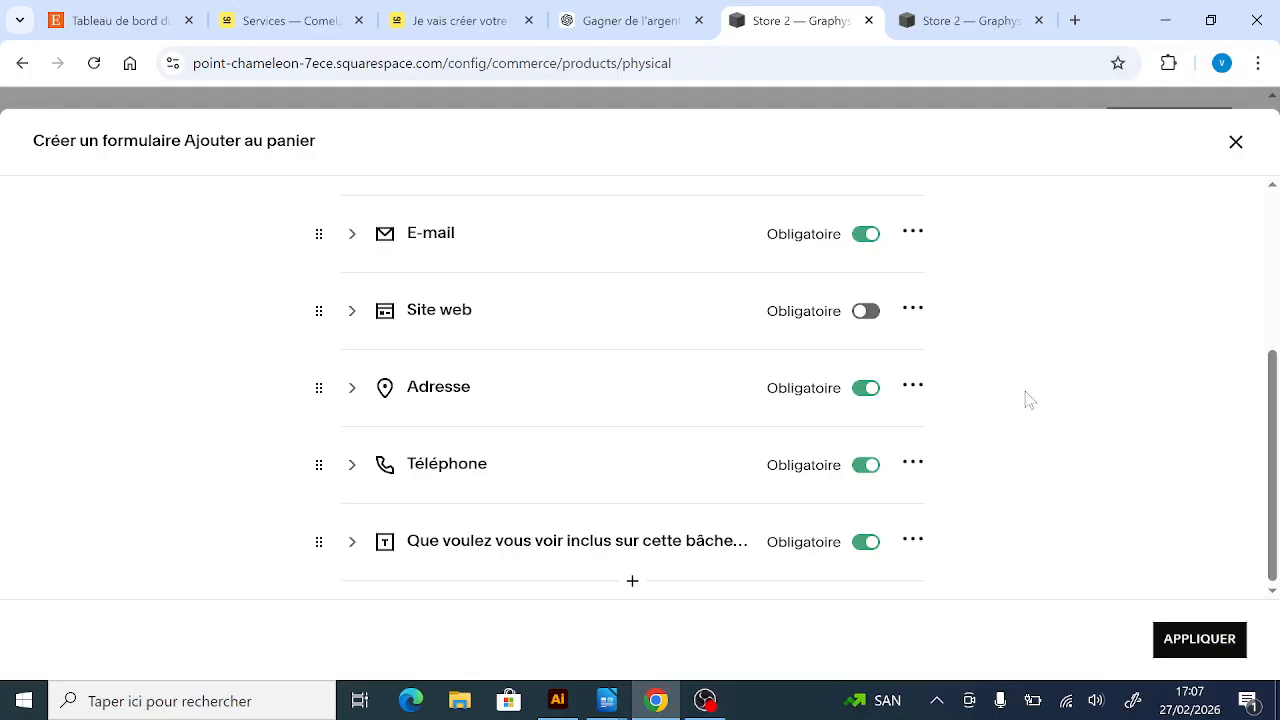
click(1203, 643)
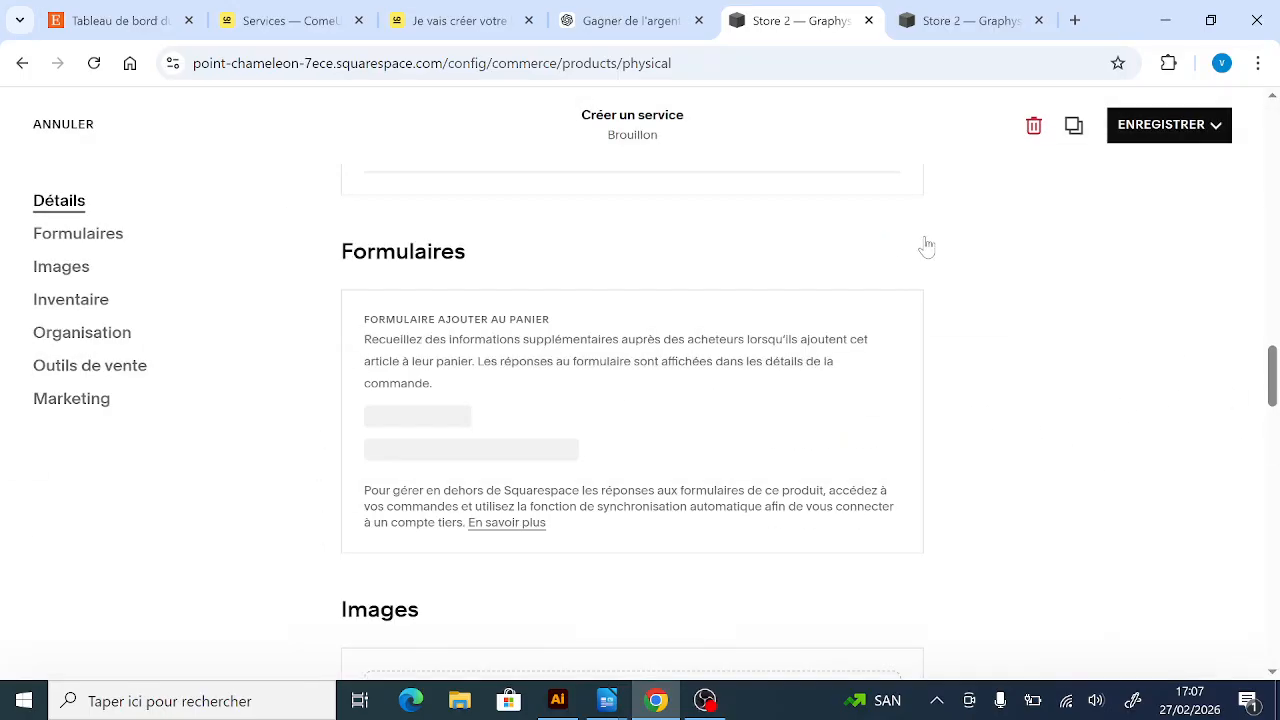
- Upload the BESOIN-DE-COM image from the BESOIN DE COM folder to the service's images
scroll(323, 294, down, 3)
scroll(338, 271, down, 3)
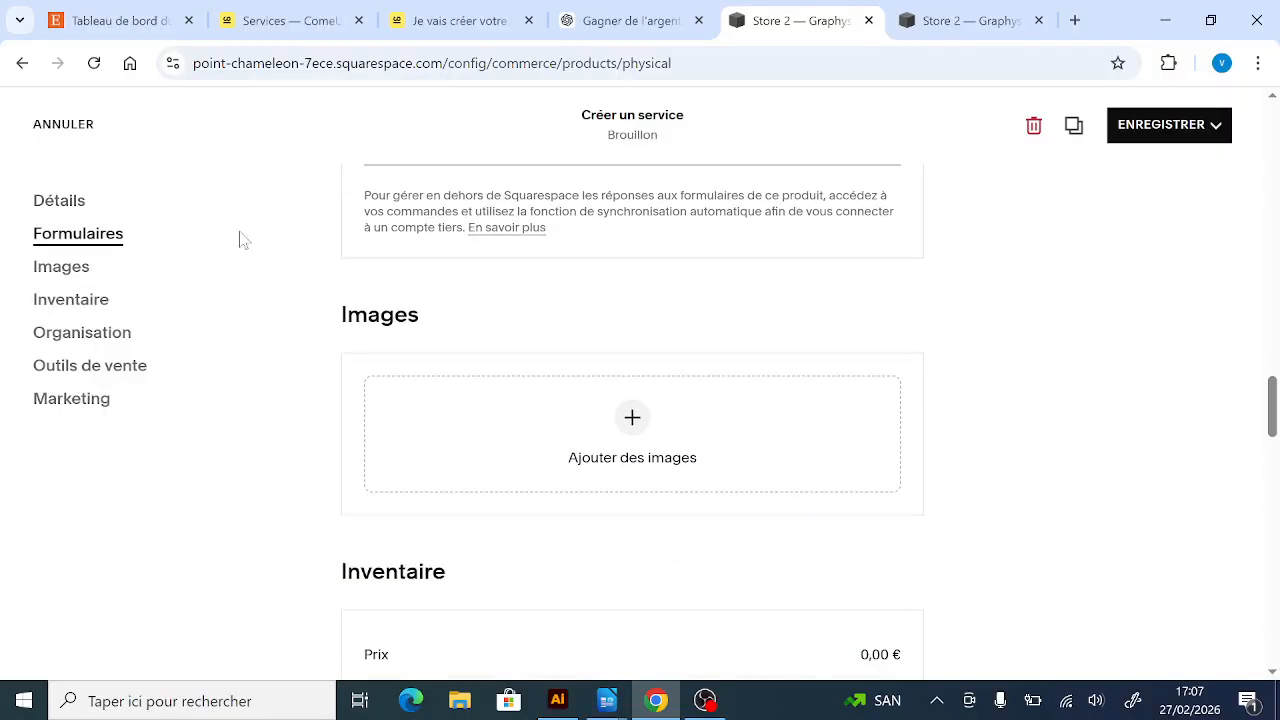
click(632, 318)
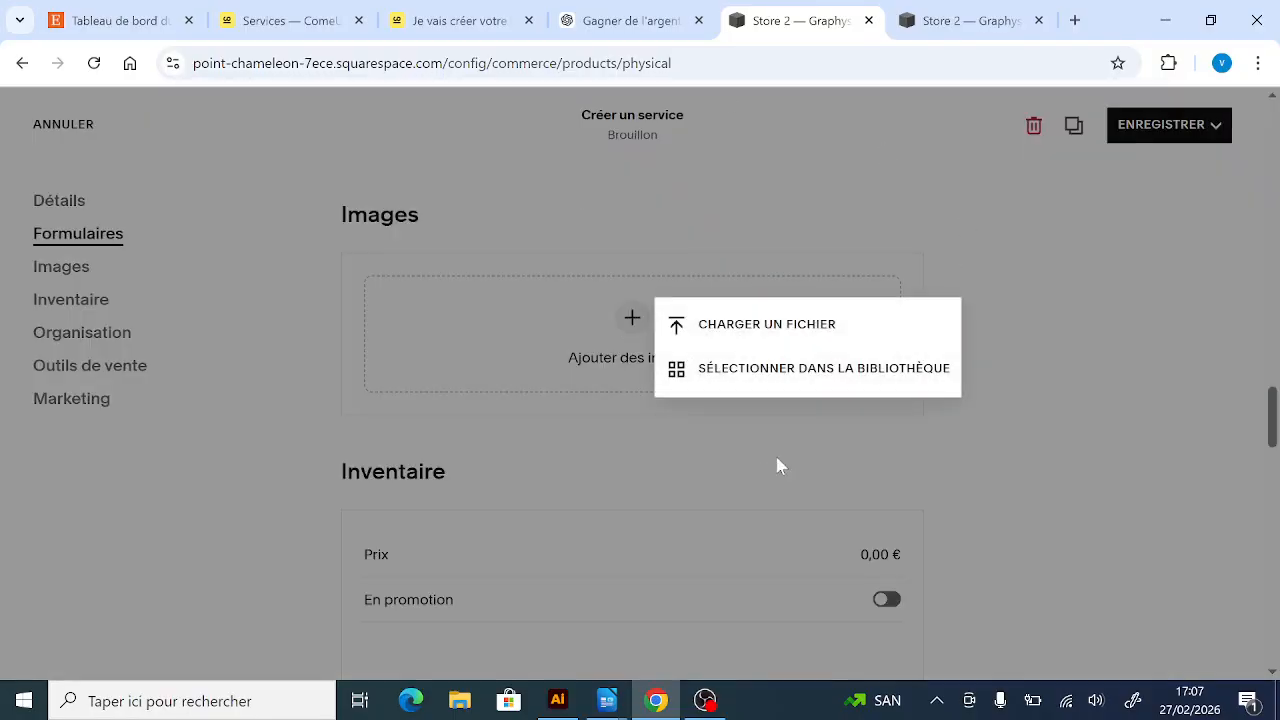
click(903, 340)
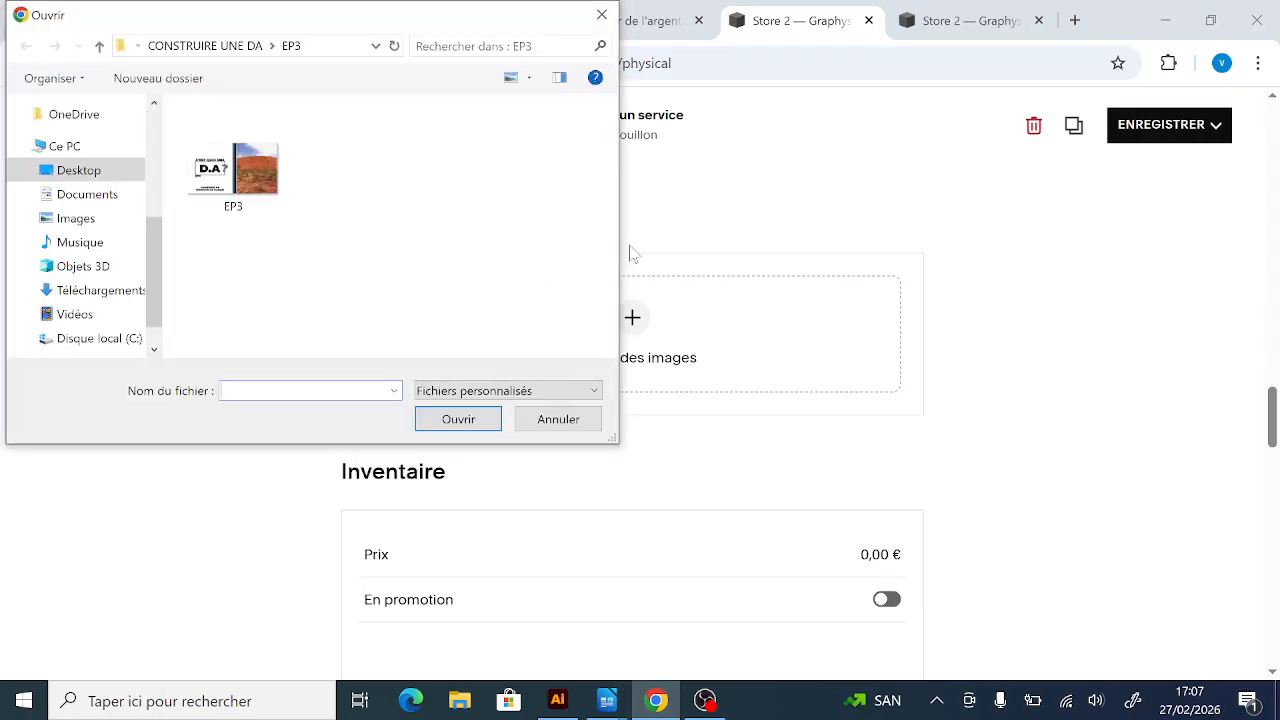
click(180, 46)
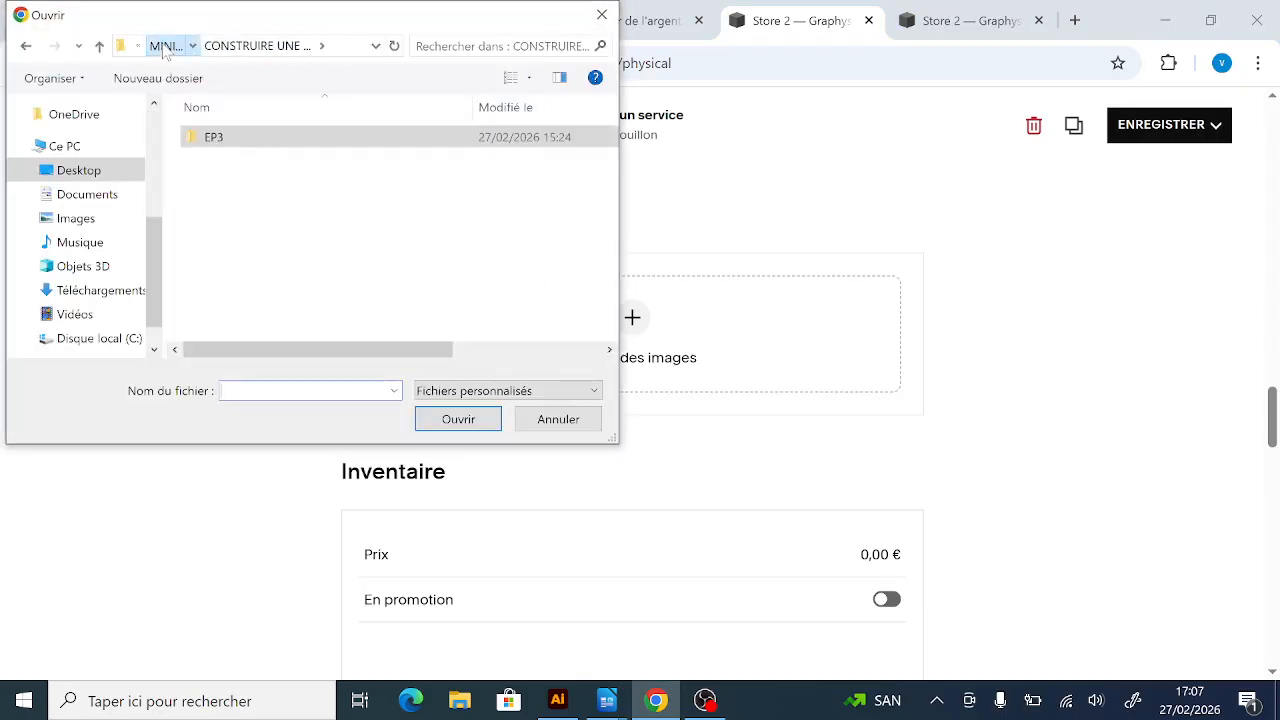
click(170, 46)
click(180, 47)
scroll(60, 175, up, 1)
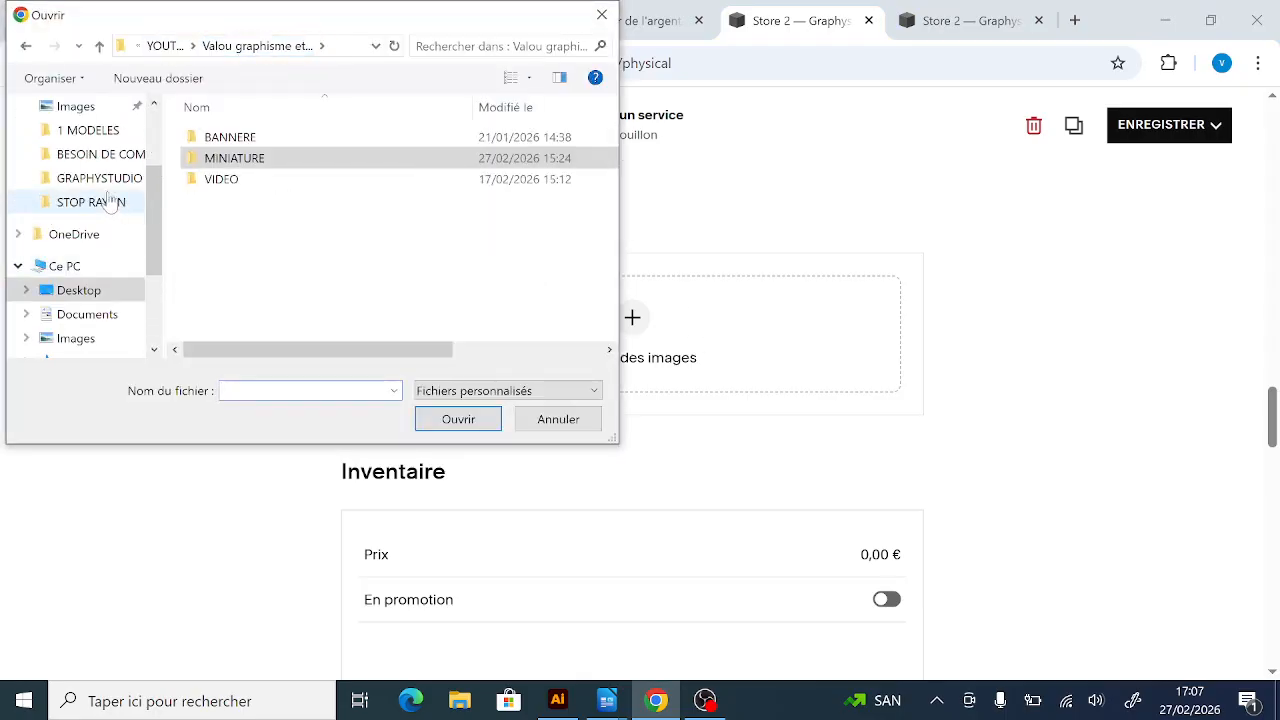
click(95, 154)
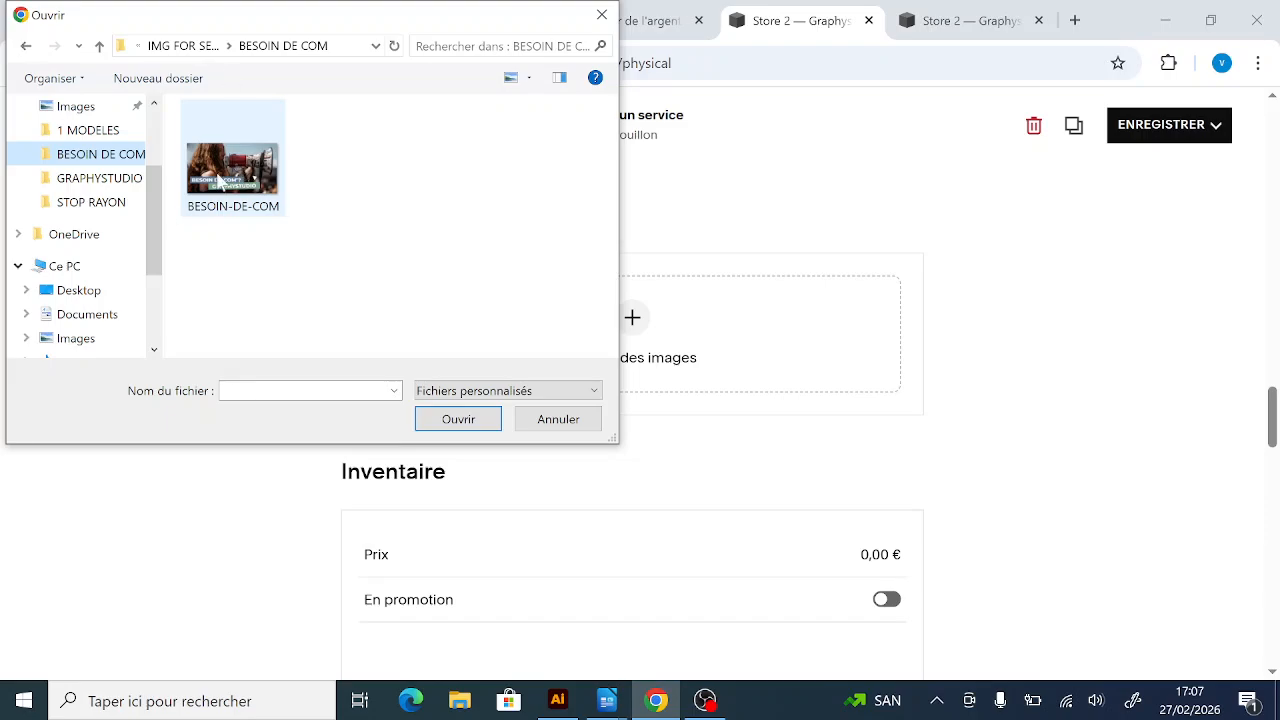
click(220, 176)
double_click(218, 200)
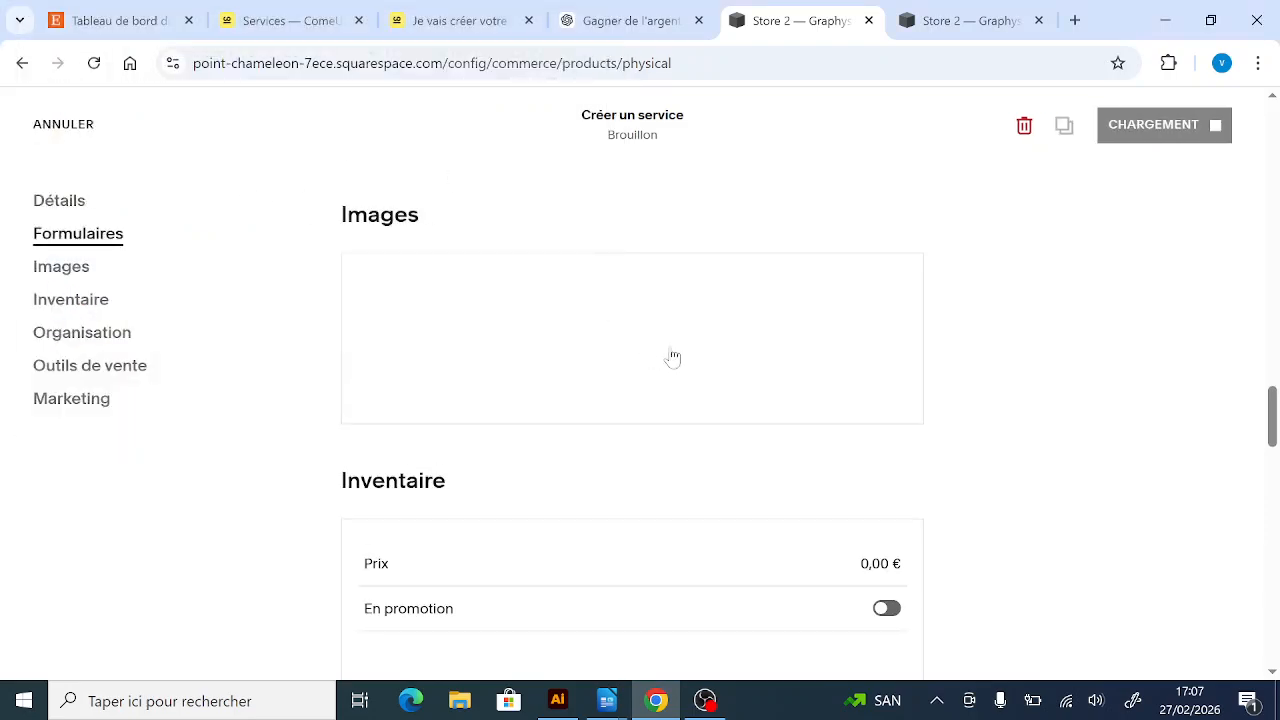
- Upload the BACHE-PUBLICITAIRE image from the BACHE PUBLICITAIRE folder as the service's second image
click(564, 340)
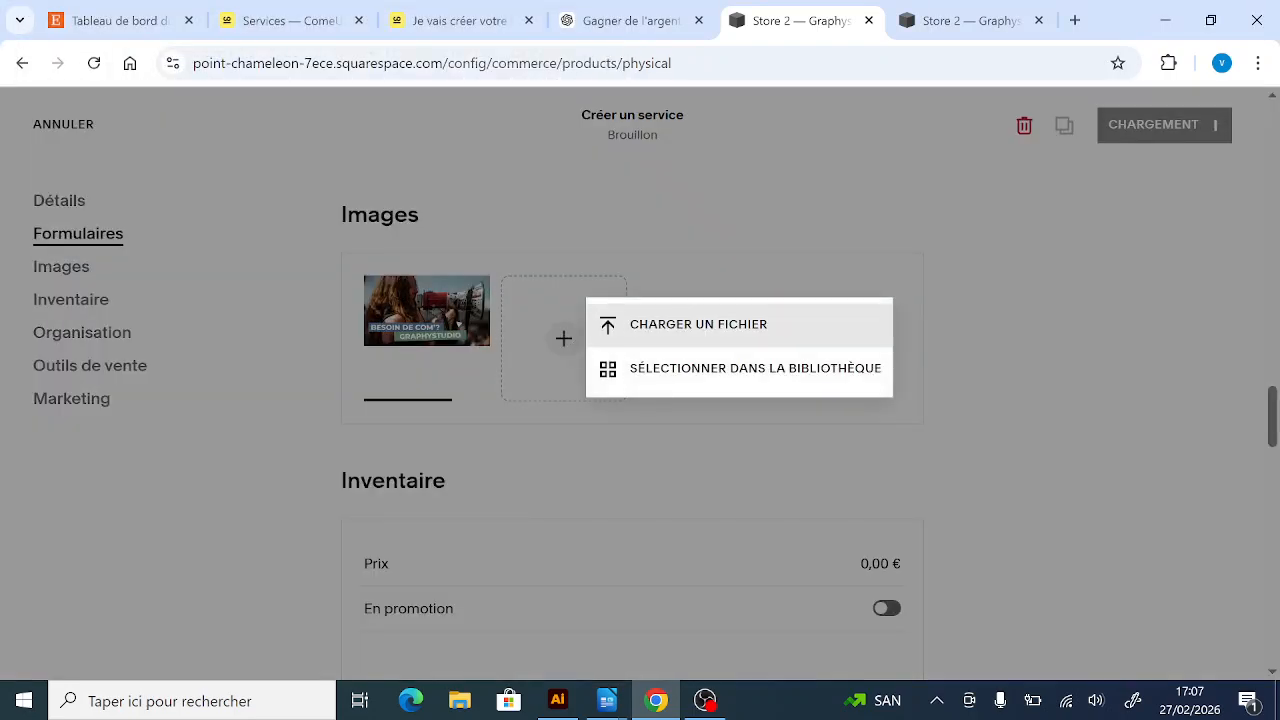
click(670, 323)
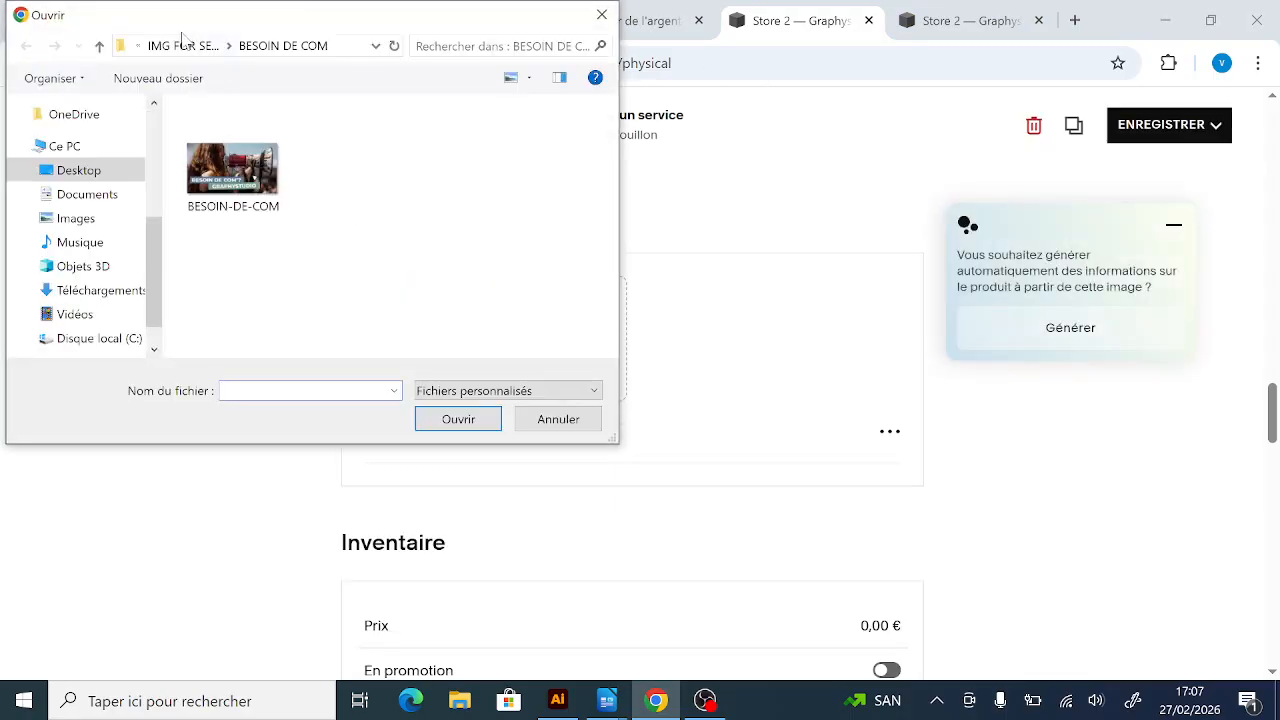
click(187, 45)
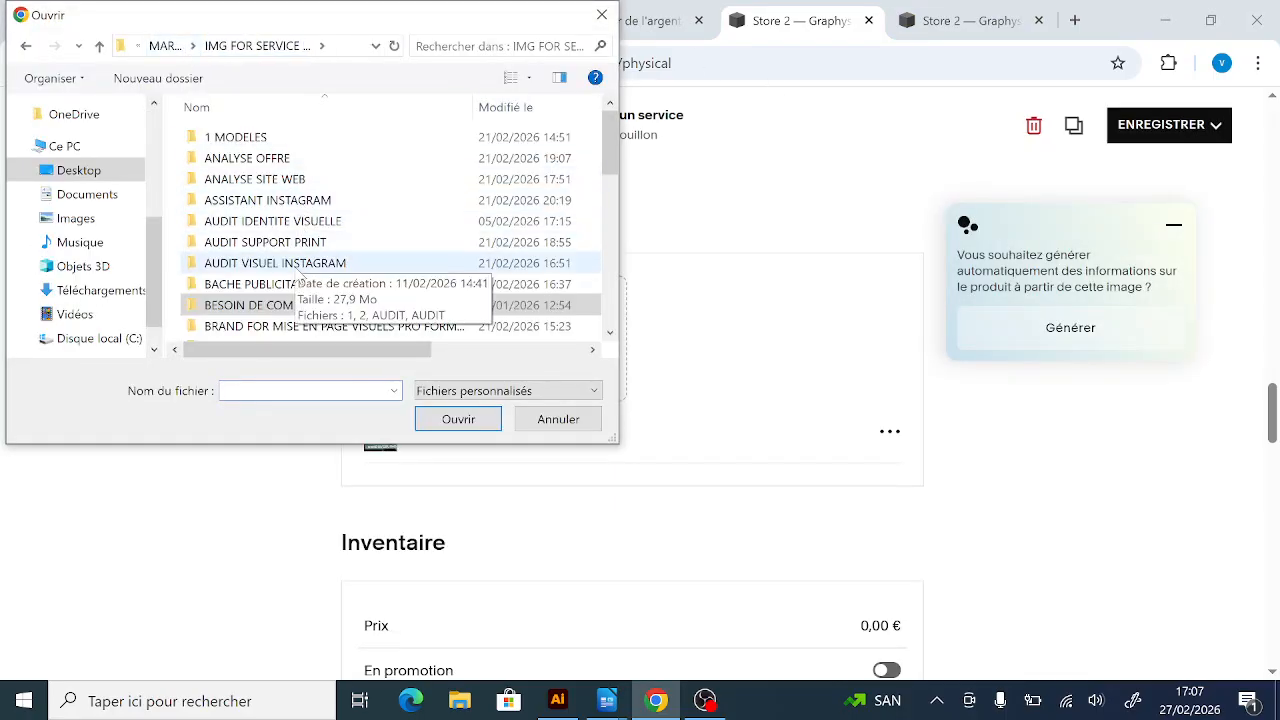
double_click(288, 285)
double_click(233, 172)
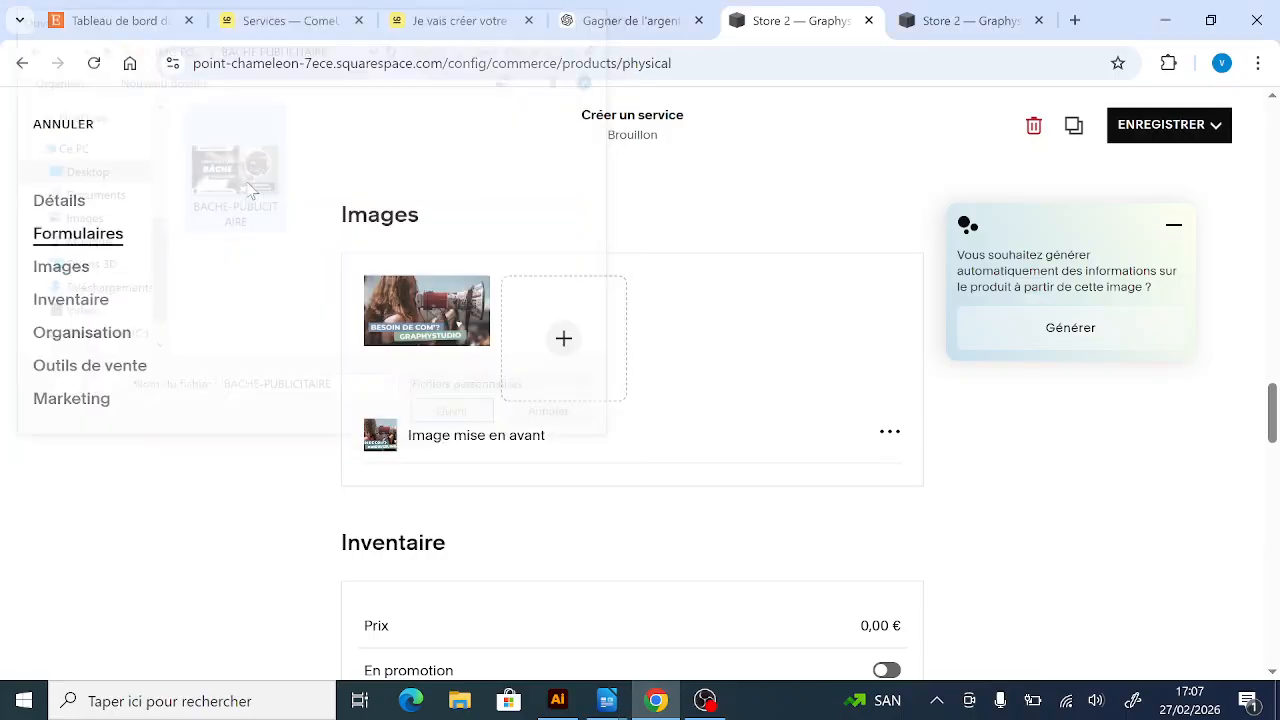
- Upload RECTO-CARTE-DE-VISITE-GRAPHYSTUDIO from the business card GRAPHYSTUDIO folder as the third image, and set the BACHE-PUBLICITAIRE image as the service's thumbnail
click(700, 338)
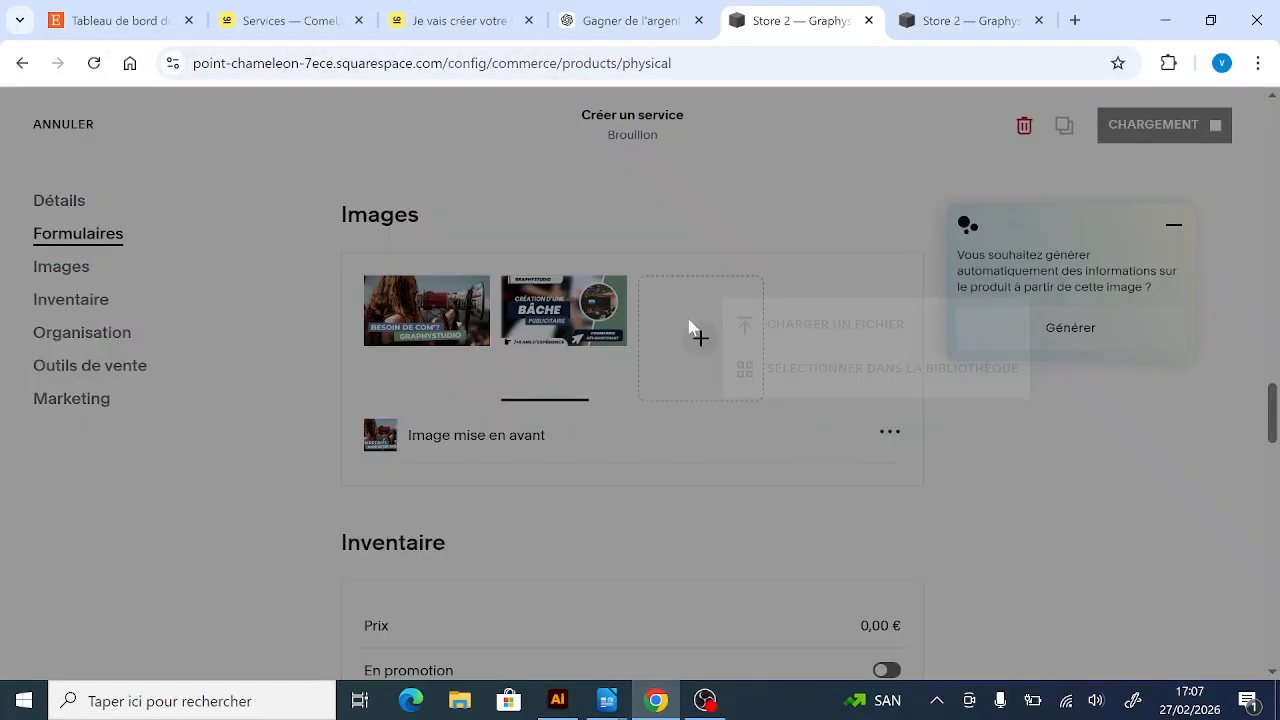
click(781, 295)
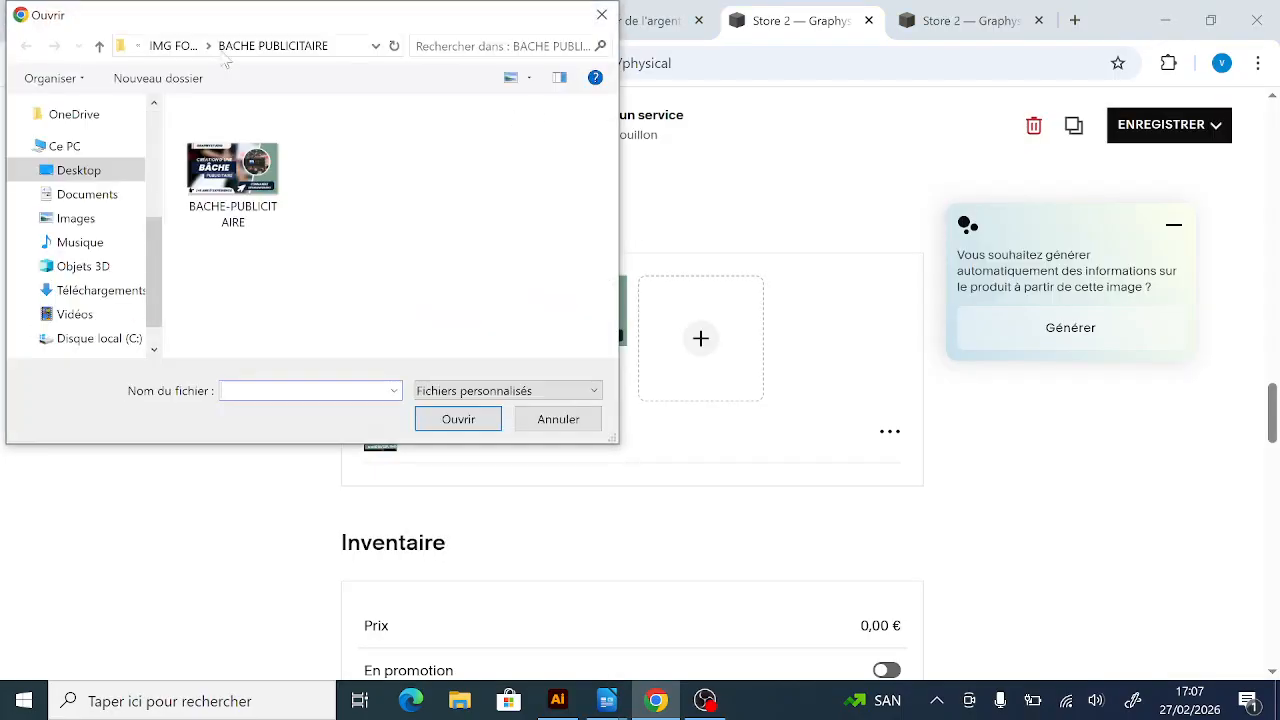
click(174, 46)
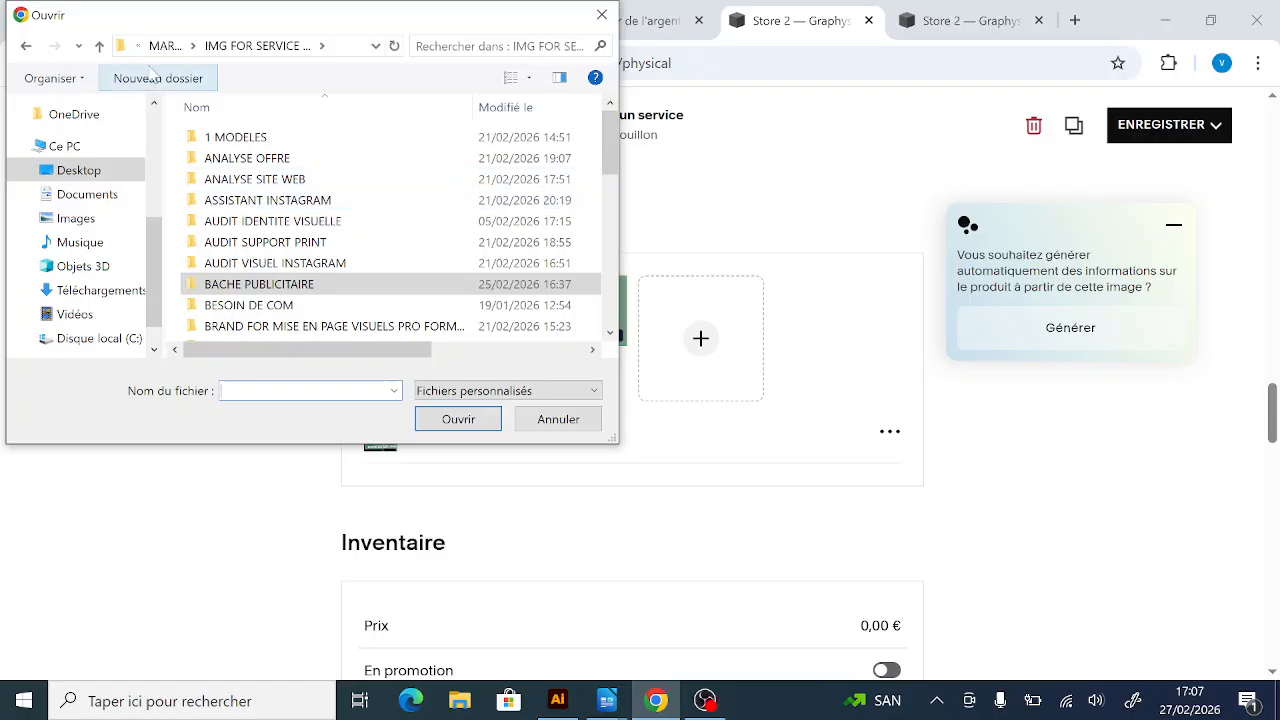
click(172, 48)
click(165, 46)
double_click(268, 178)
double_click(290, 140)
double_click(293, 145)
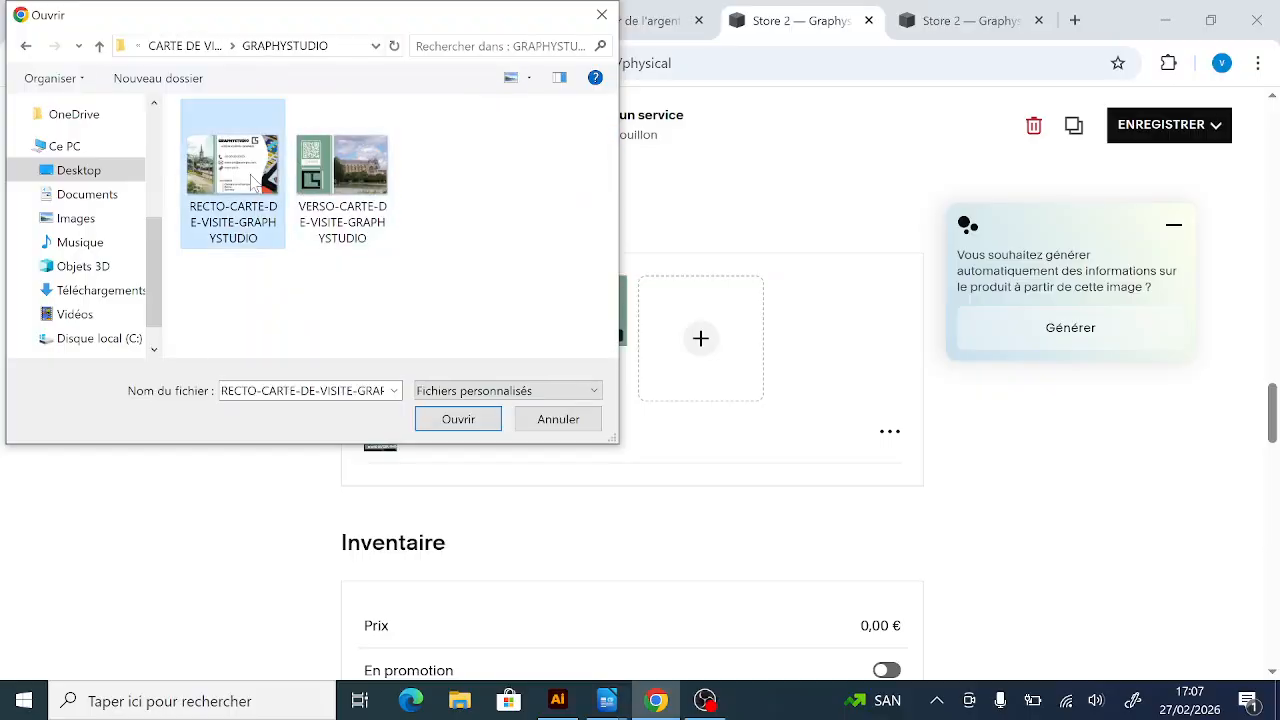
double_click(254, 185)
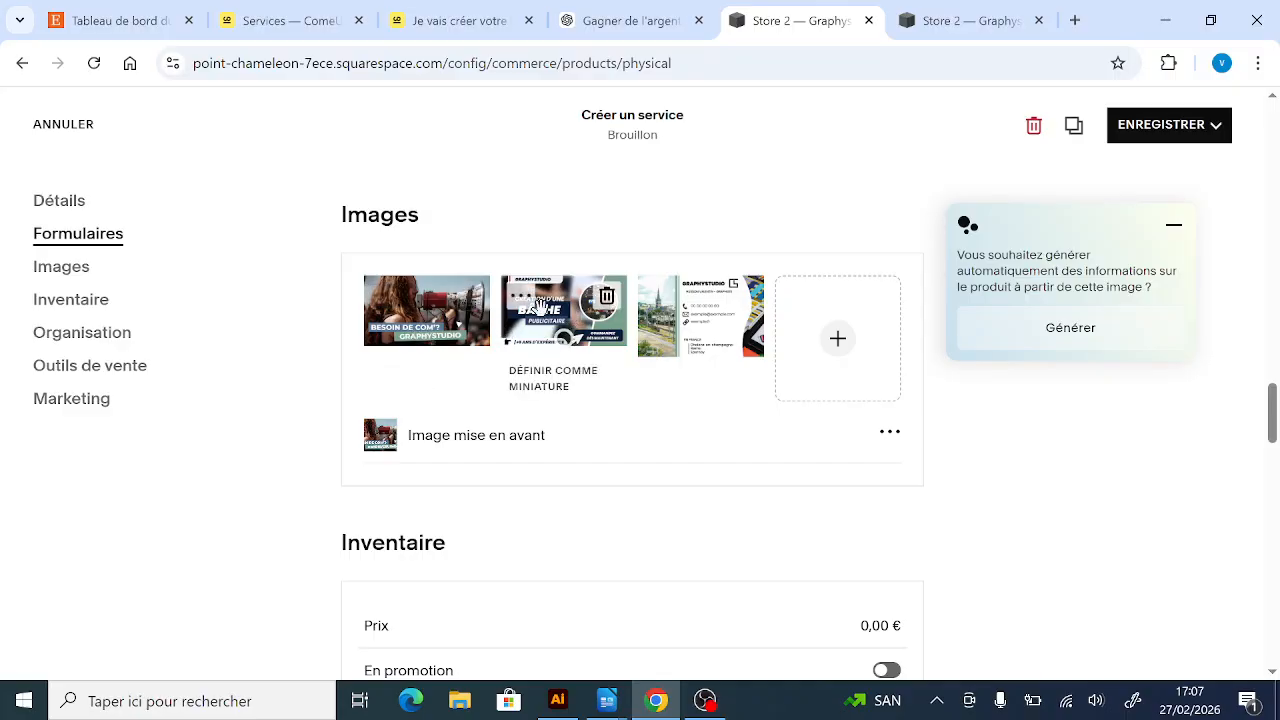
click(584, 380)
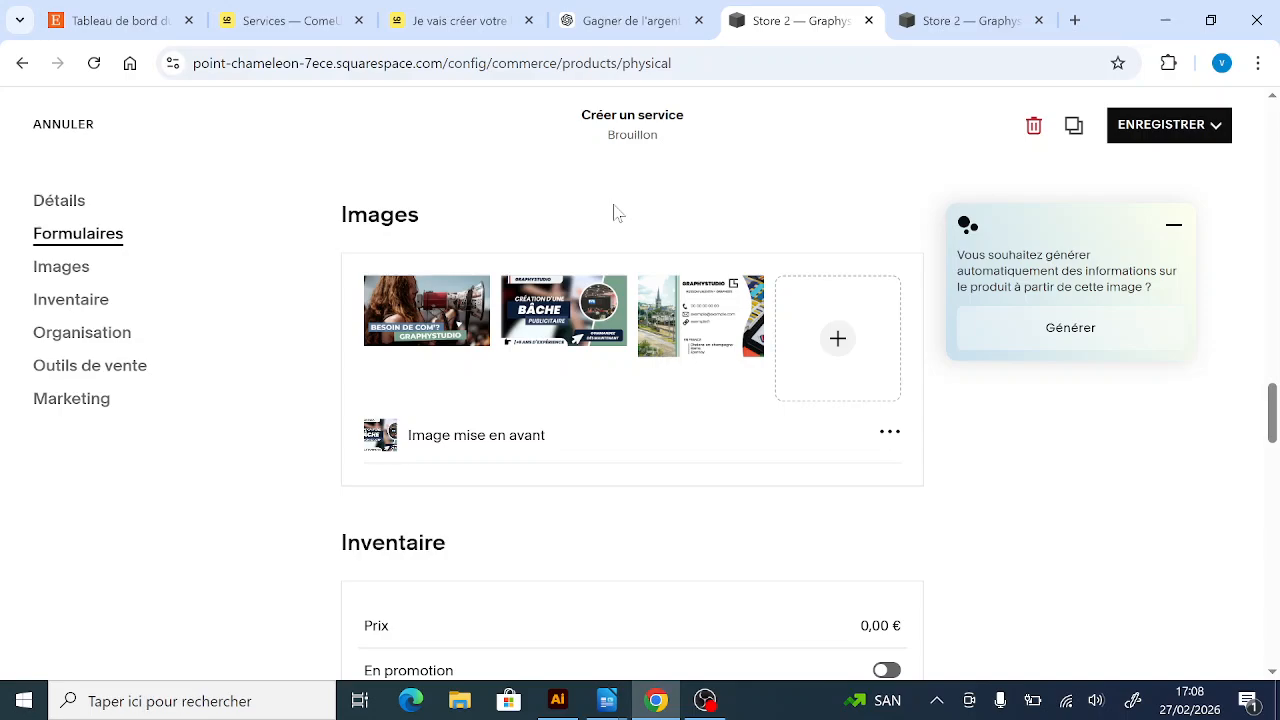
- Compare the service's inventory settings with the ComeUp banner page and check the basic service's price there
click(440, 20)
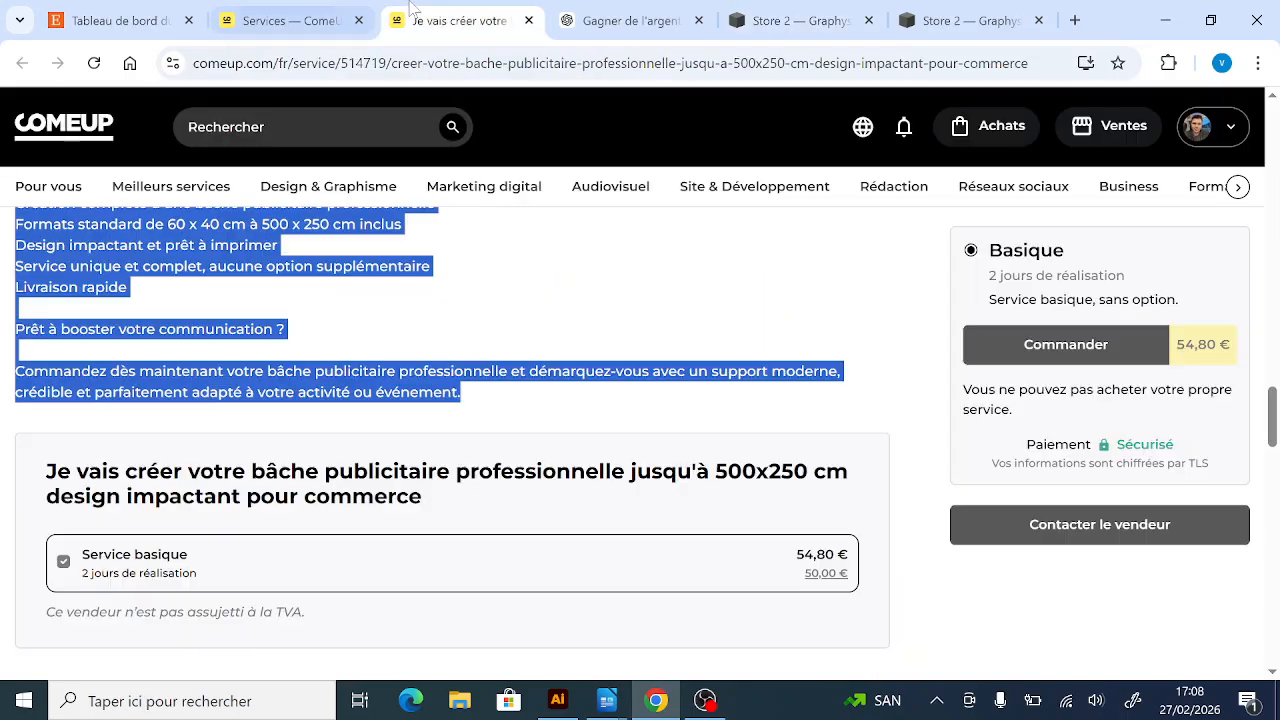
click(615, 20)
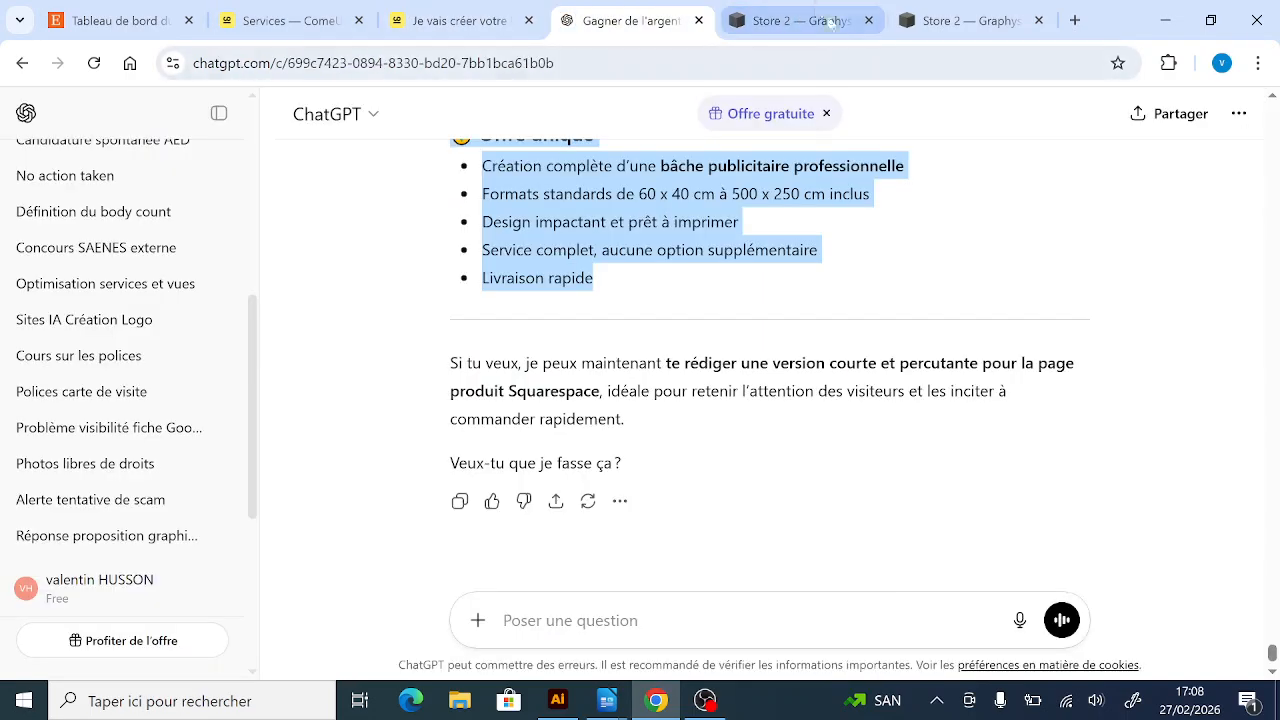
click(790, 20)
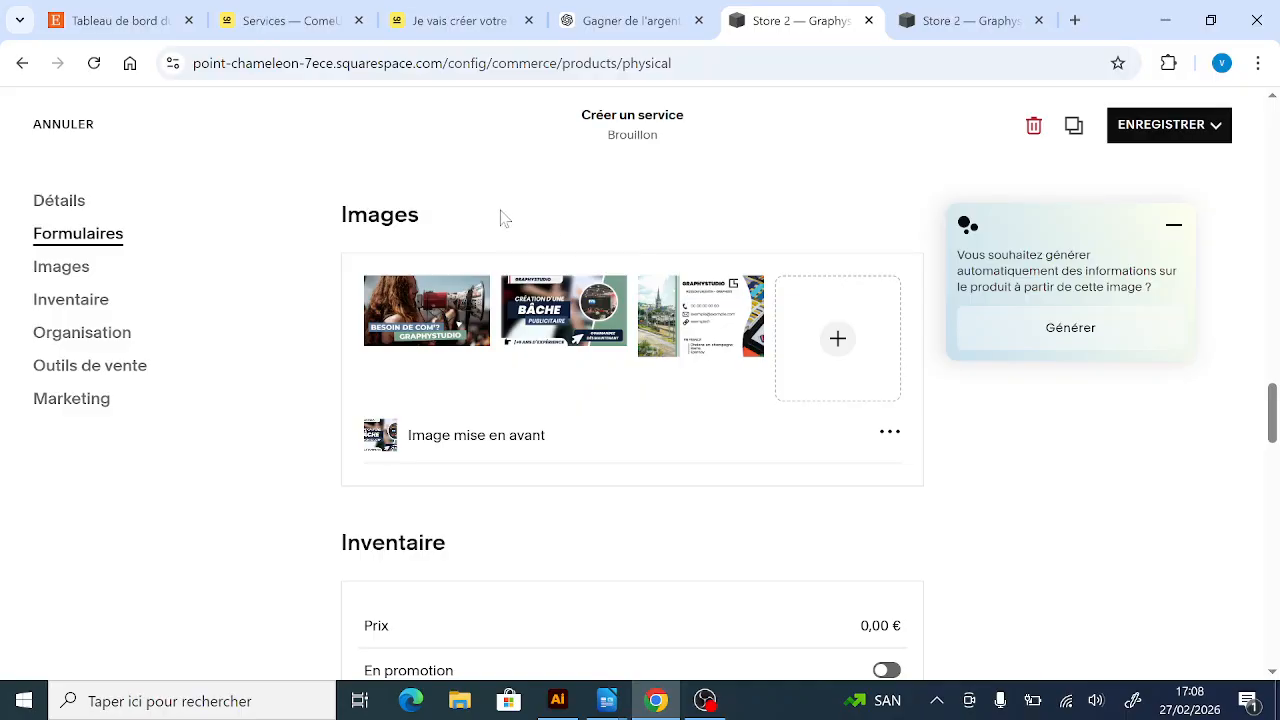
mouse_move(560, 312)
scroll(366, 360, down, 2)
scroll(450, 308, down, 1)
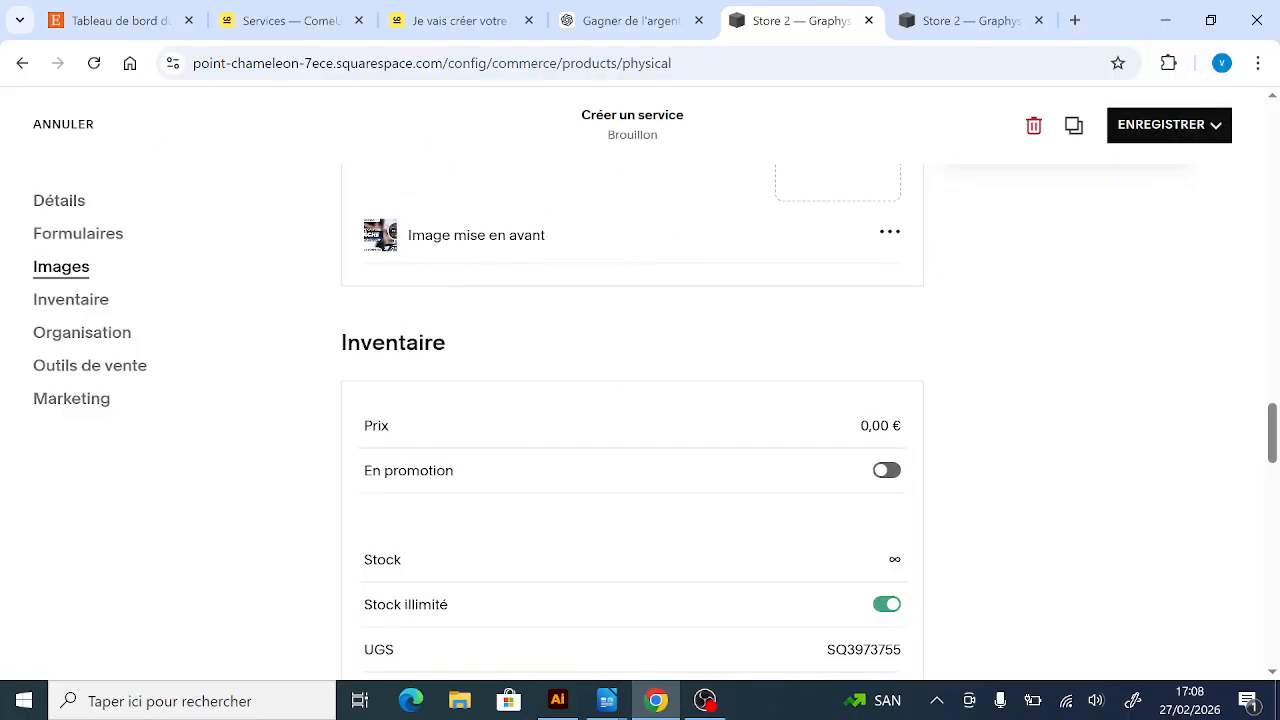
scroll(632, 400, up, 3)
click(620, 20)
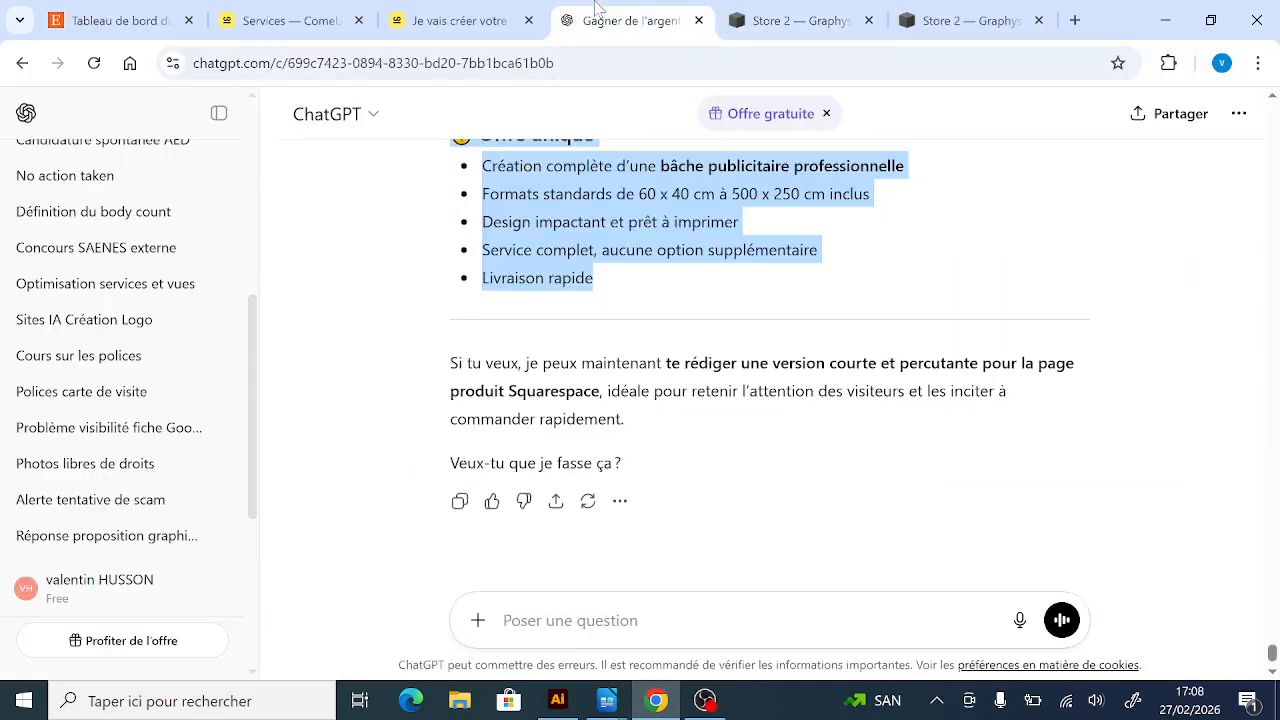
click(491, 10)
scroll(371, 328, down, 10)
scroll(474, 328, up, 8)
scroll(474, 328, up, 10)
scroll(500, 340, down, 5)
scroll(430, 331, down, 15)
scroll(480, 310, down, 12)
scroll(515, 300, up, 2)
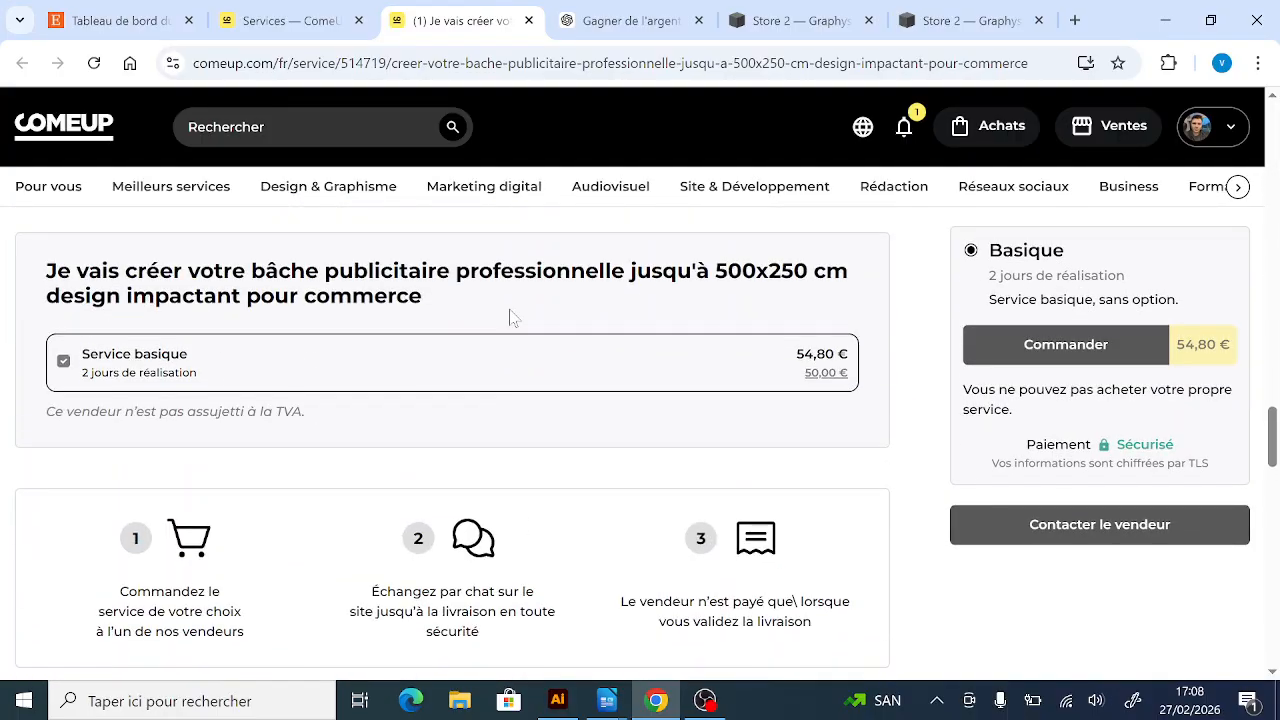
scroll(510, 317, up, 1)
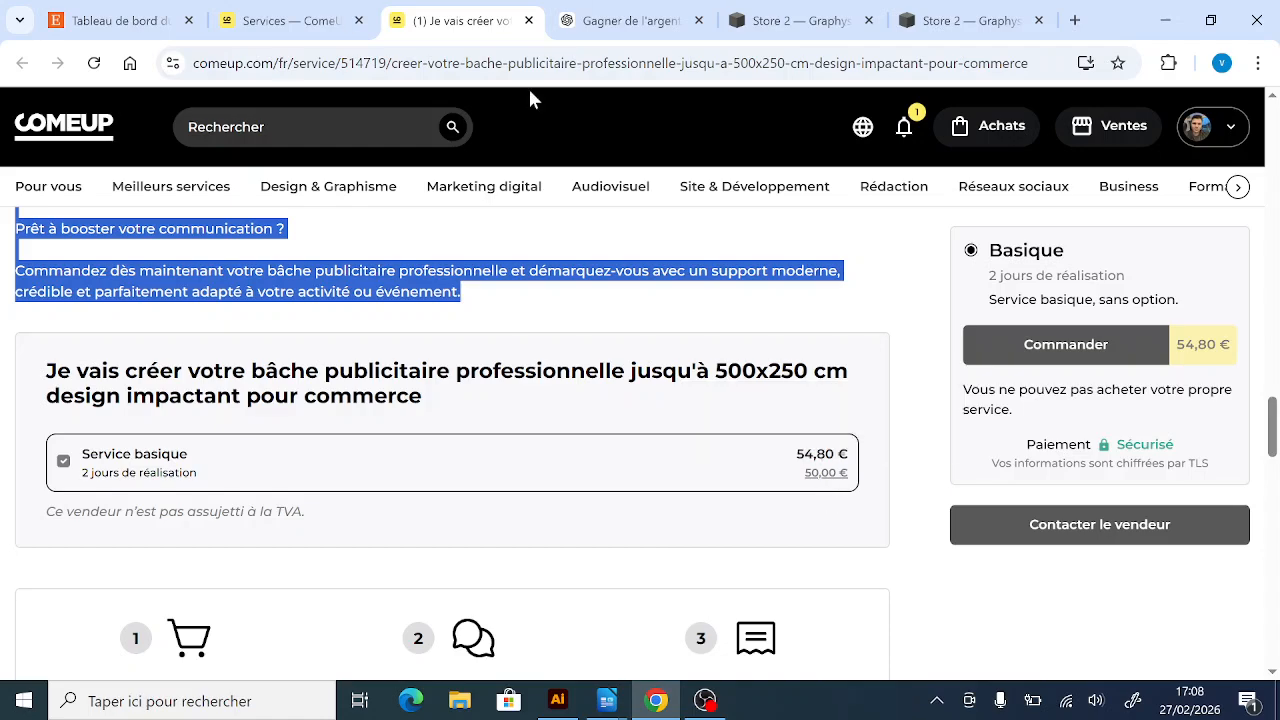
- Return to the Squarespace service draft and set its price to 50,00 €
click(607, 18)
click(790, 20)
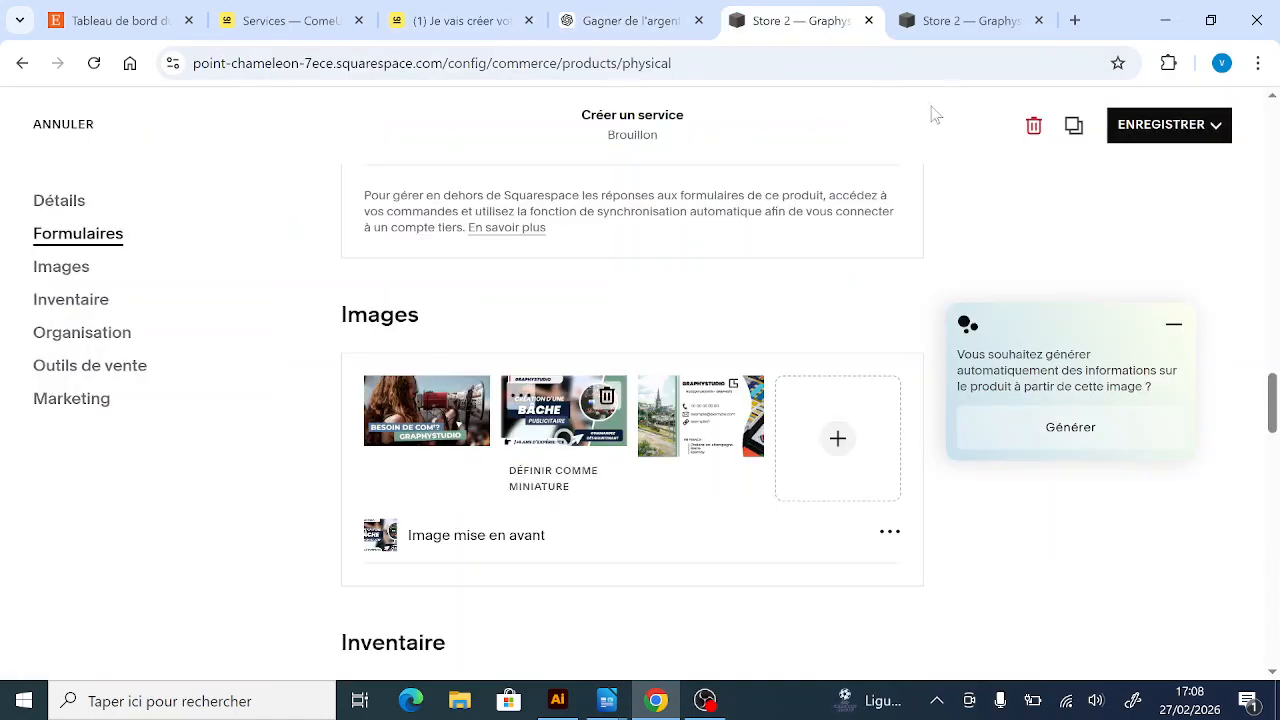
scroll(565, 375, down, 4)
click(878, 325)
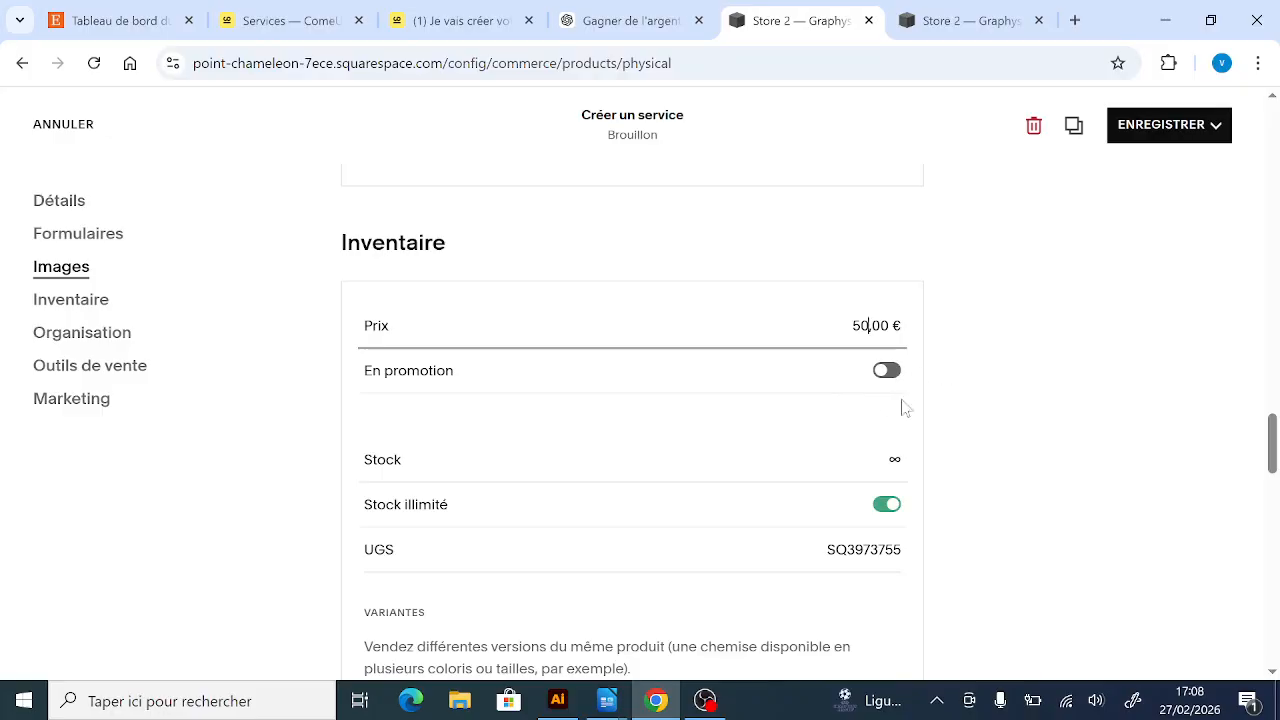
scroll(786, 376, down, 2)
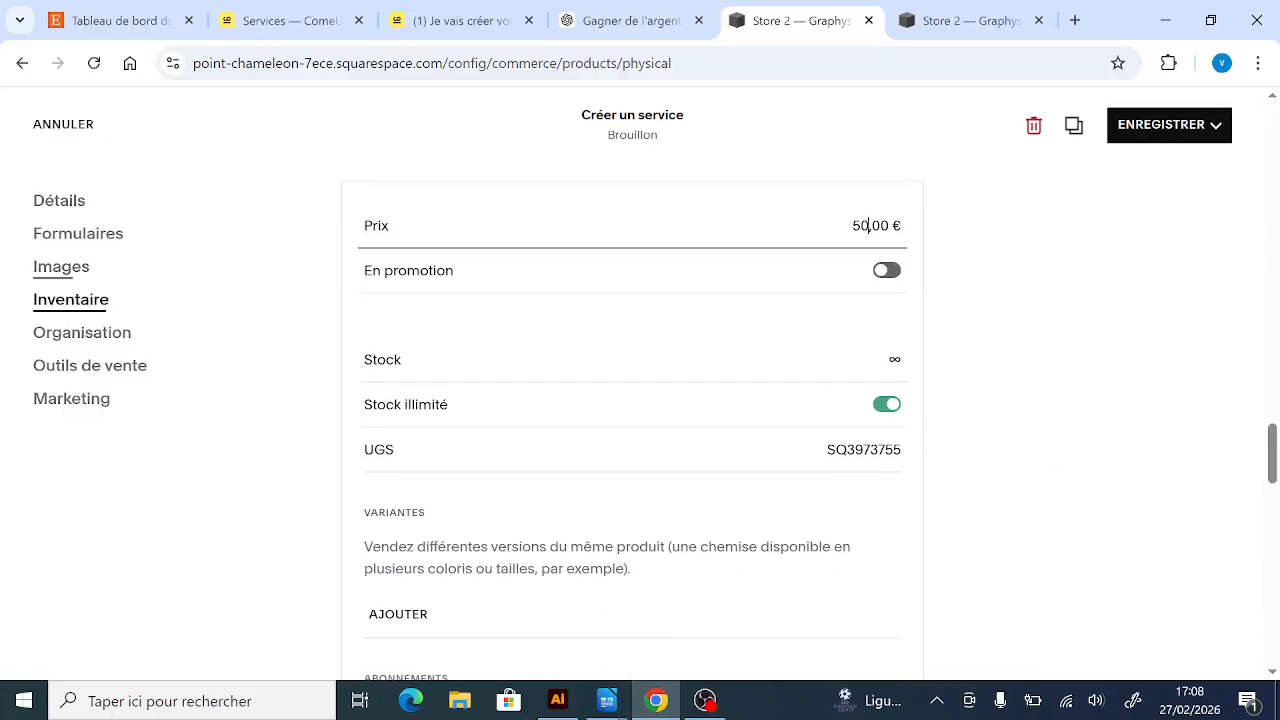
- Review the service's stock, variant, subscription and organisation settings
scroll(754, 306, up, 1)
scroll(712, 403, down, 3)
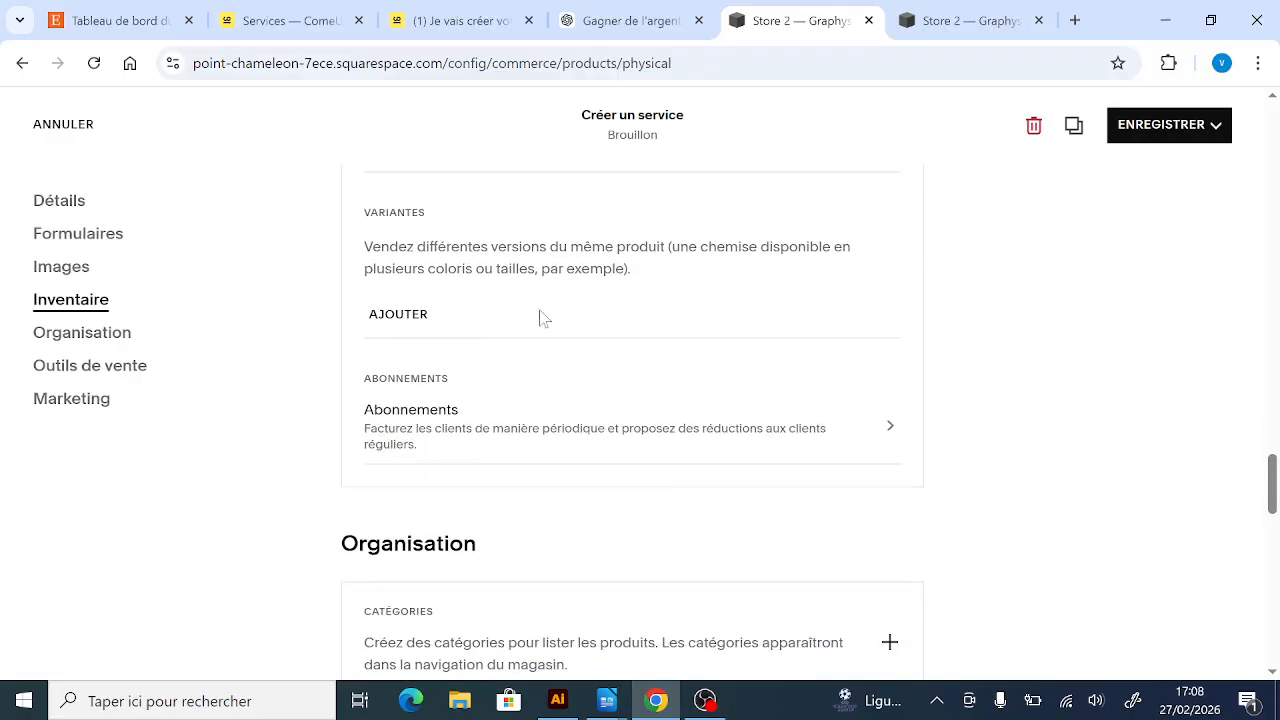
scroll(576, 321, up, 4)
scroll(543, 300, down, 3)
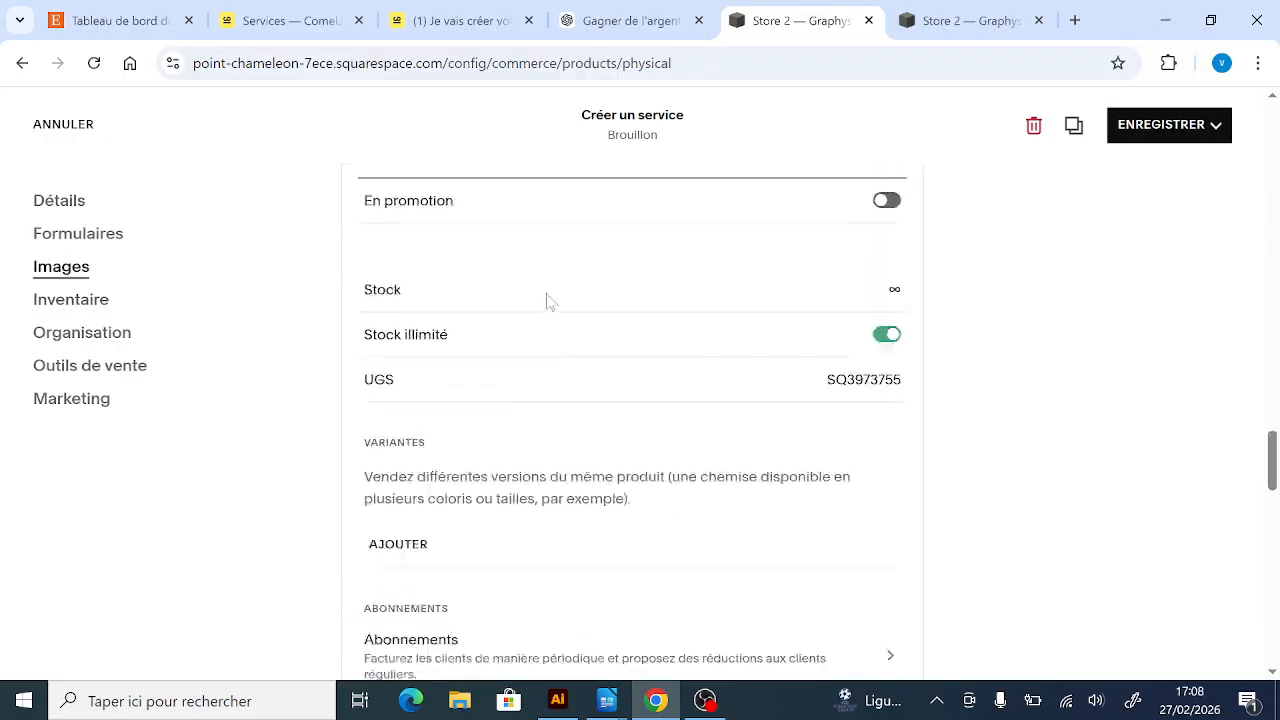
scroll(534, 283, up, 1)
scroll(631, 351, down, 3)
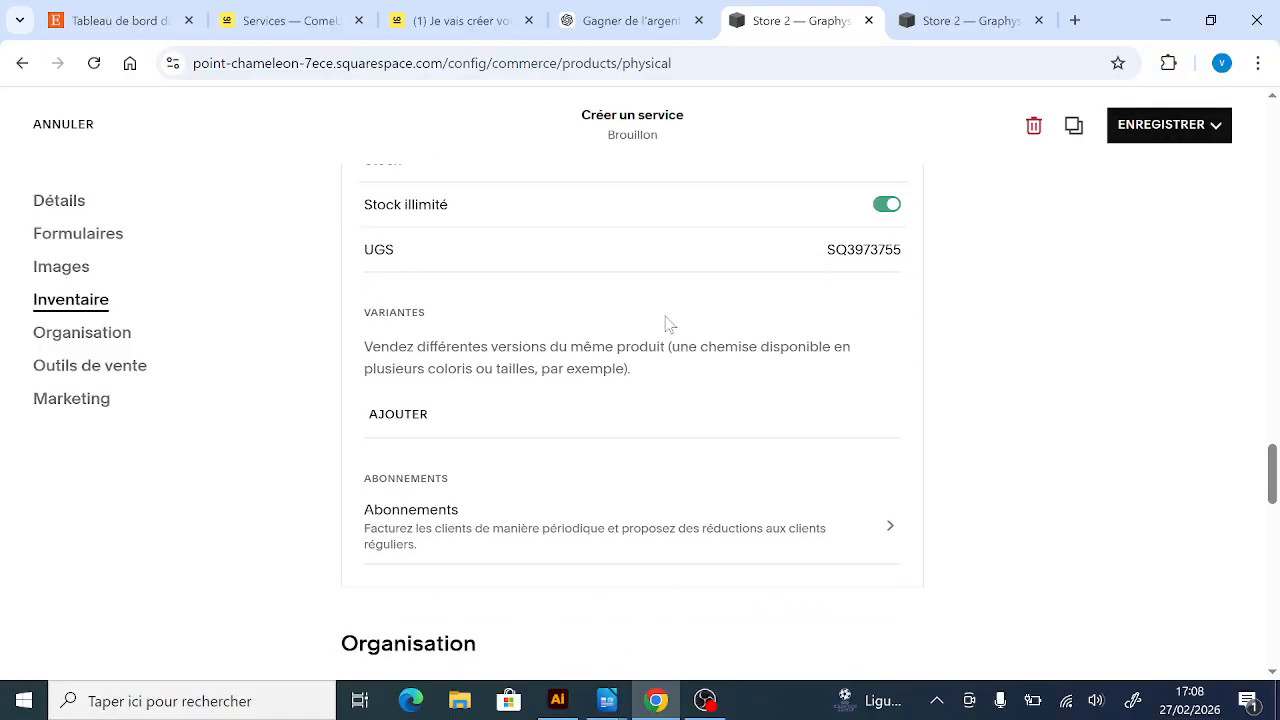
scroll(525, 352, down, 3)
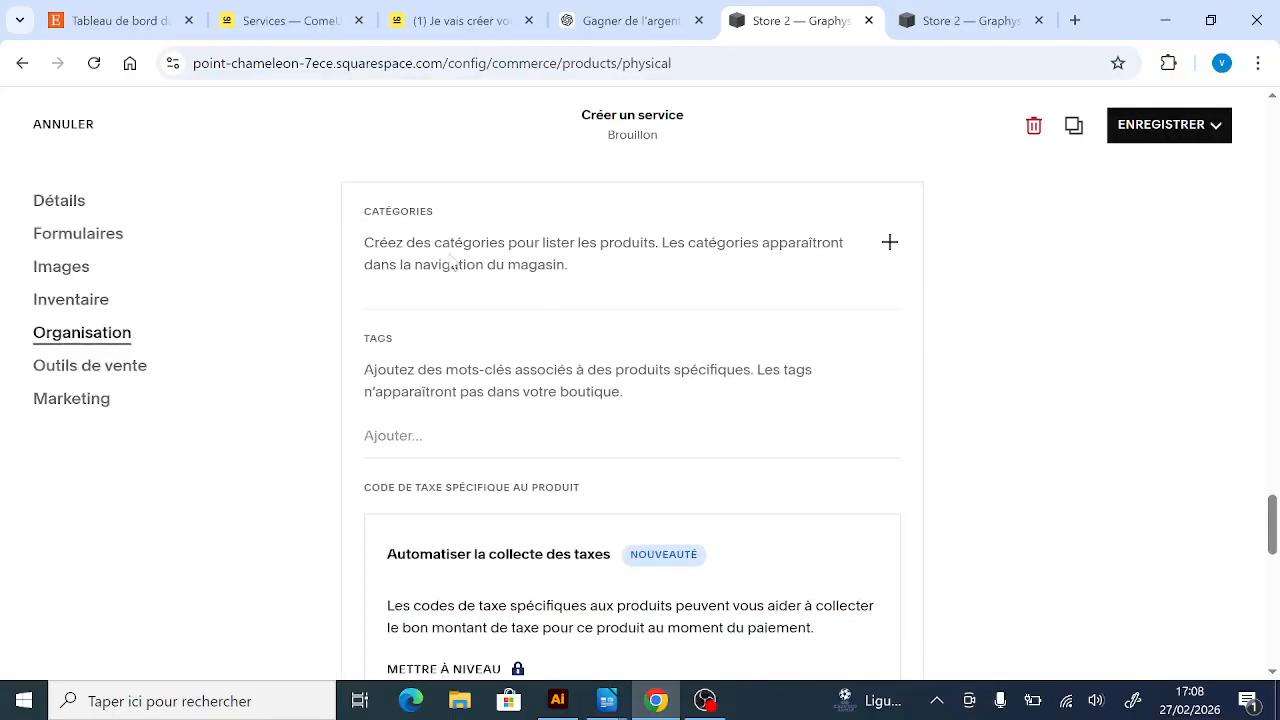
scroll(734, 297, up, 3)
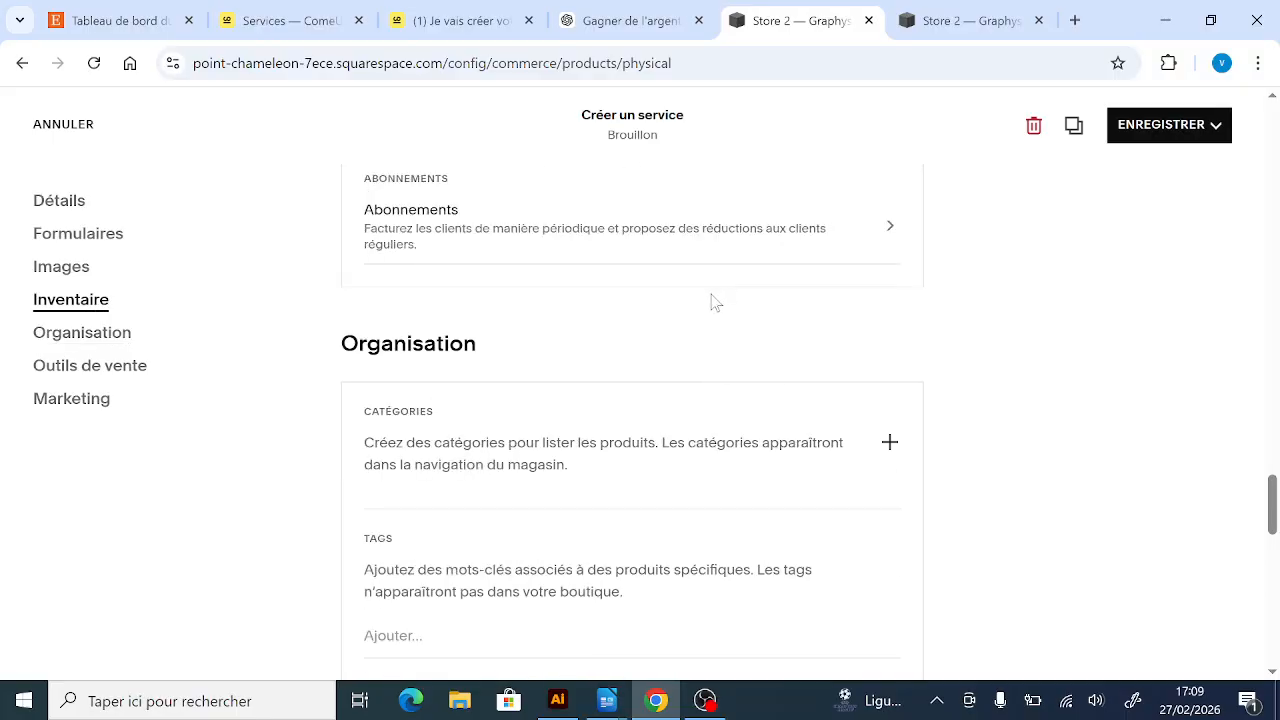
scroll(690, 295, down, 2)
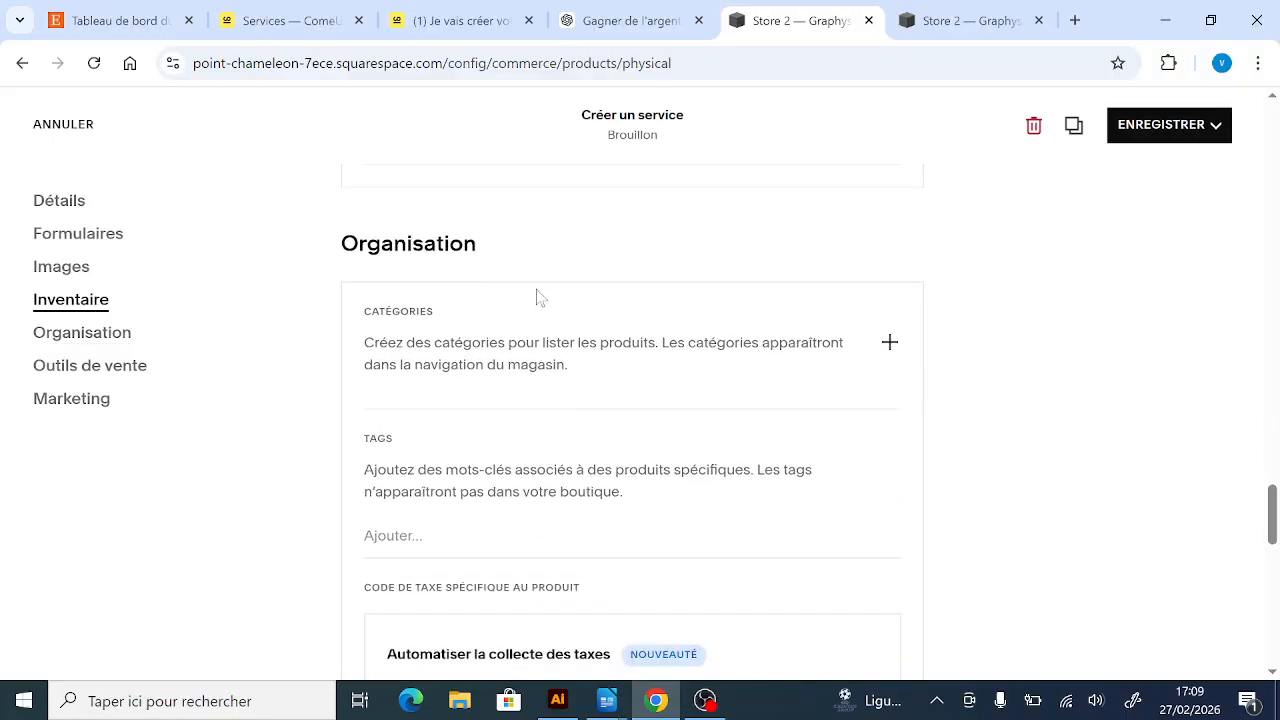
- Assign the service to the existing PLV category
click(890, 345)
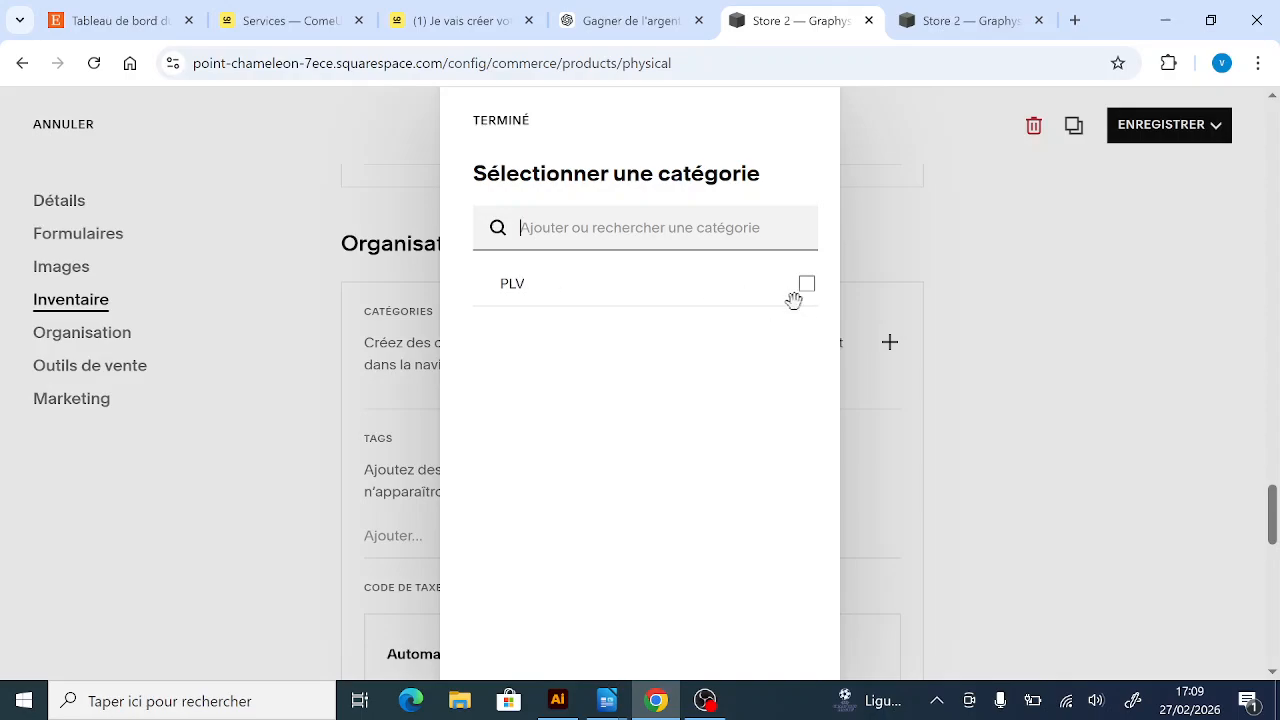
click(808, 285)
click(1029, 289)
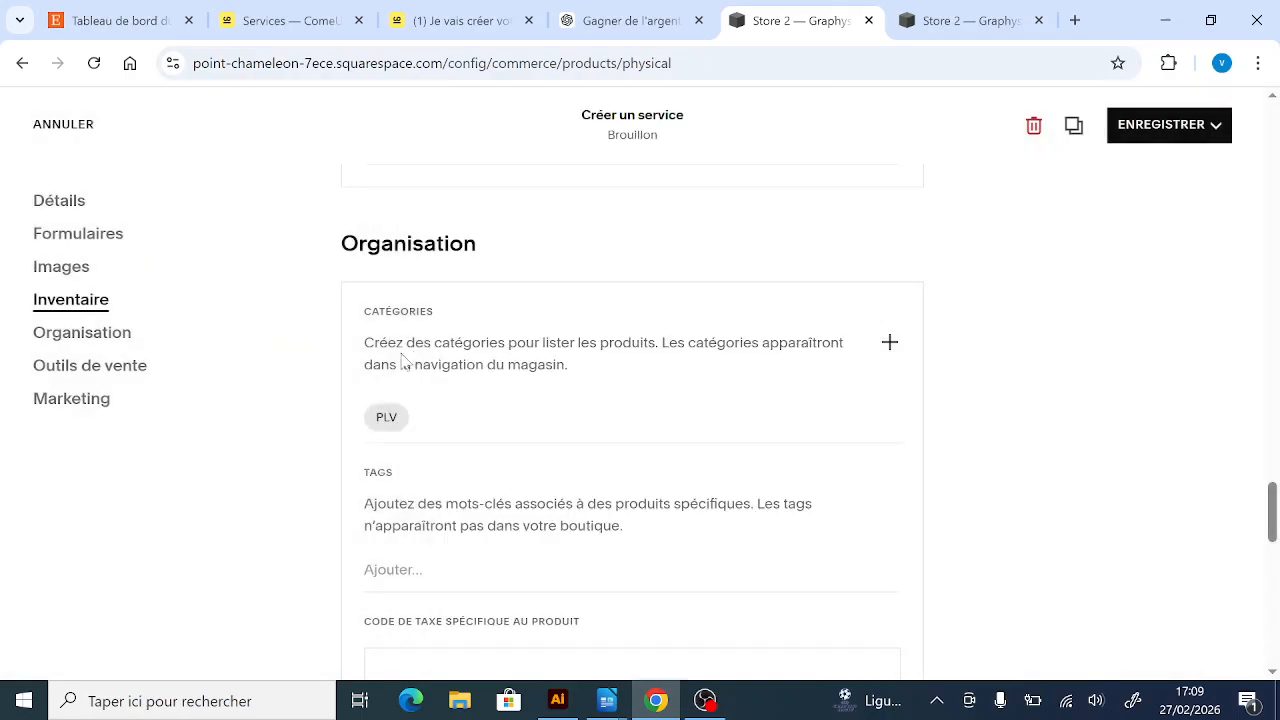
- Add the existing tag "graphiste Reims" to the service
scroll(507, 330, down, 3)
scroll(440, 337, up, 2)
scroll(531, 343, down, 1)
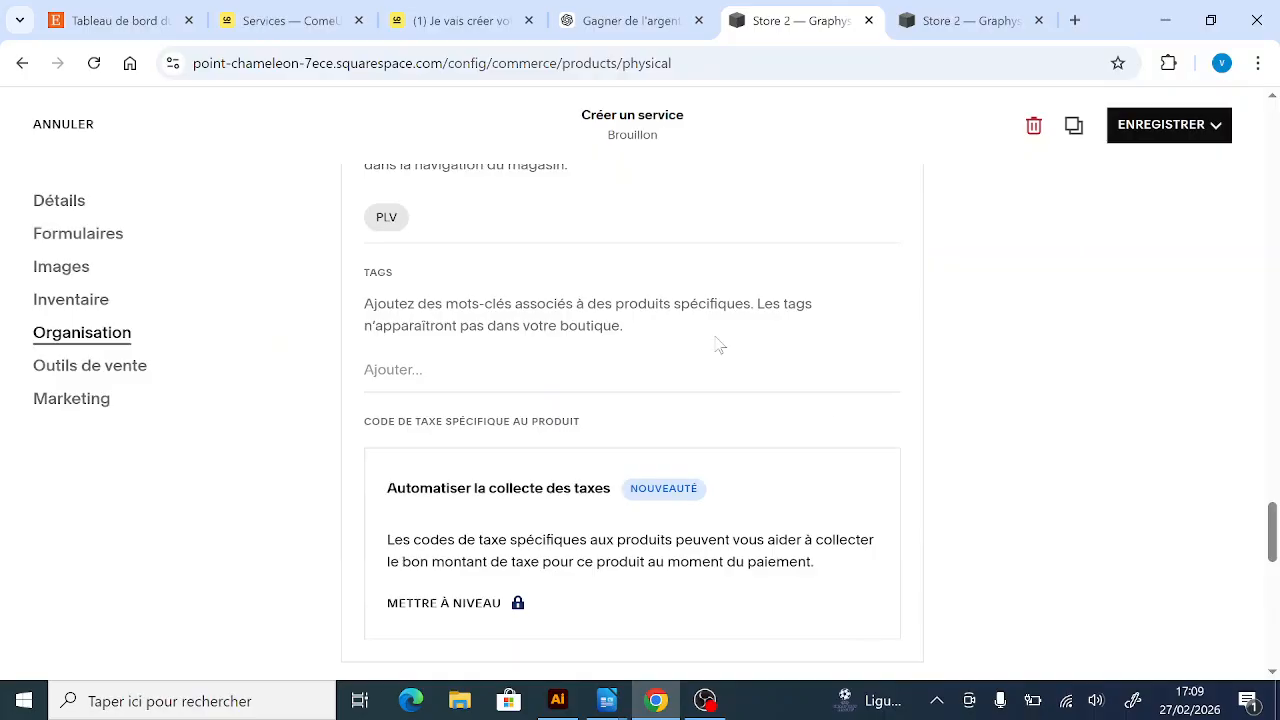
scroll(433, 307, down, 1)
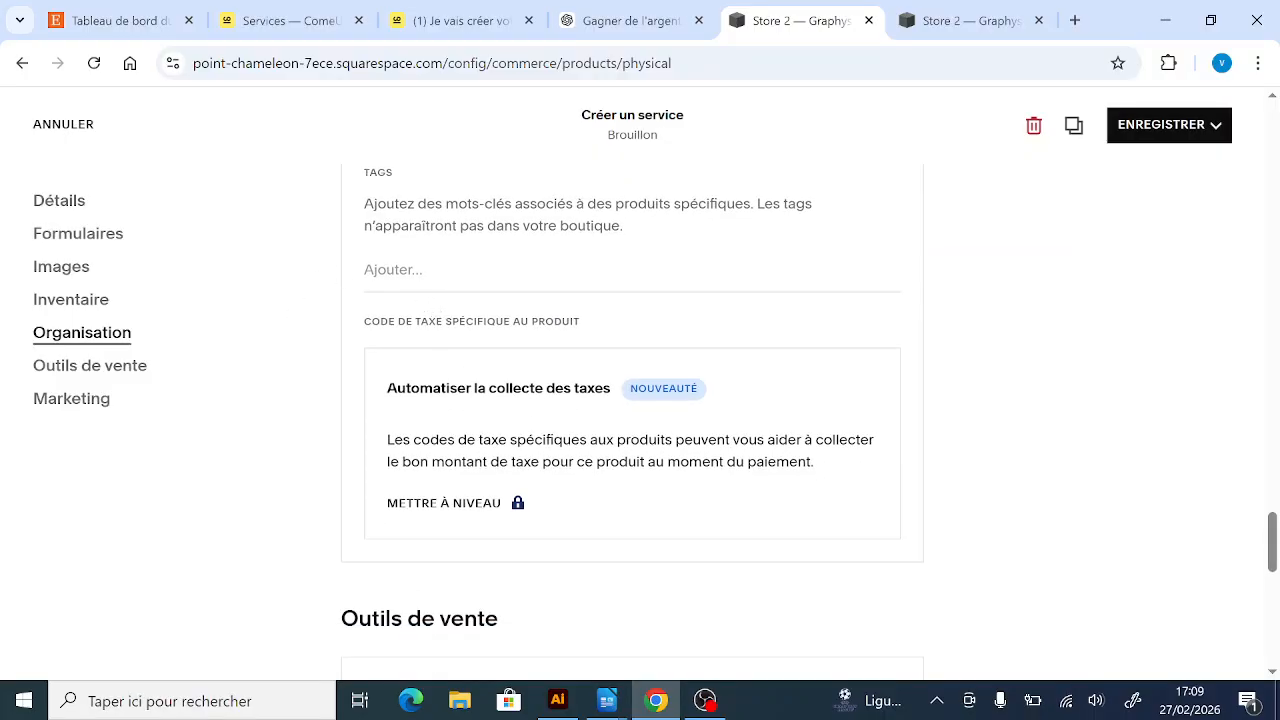
scroll(632, 420, up, 1)
click(393, 369)
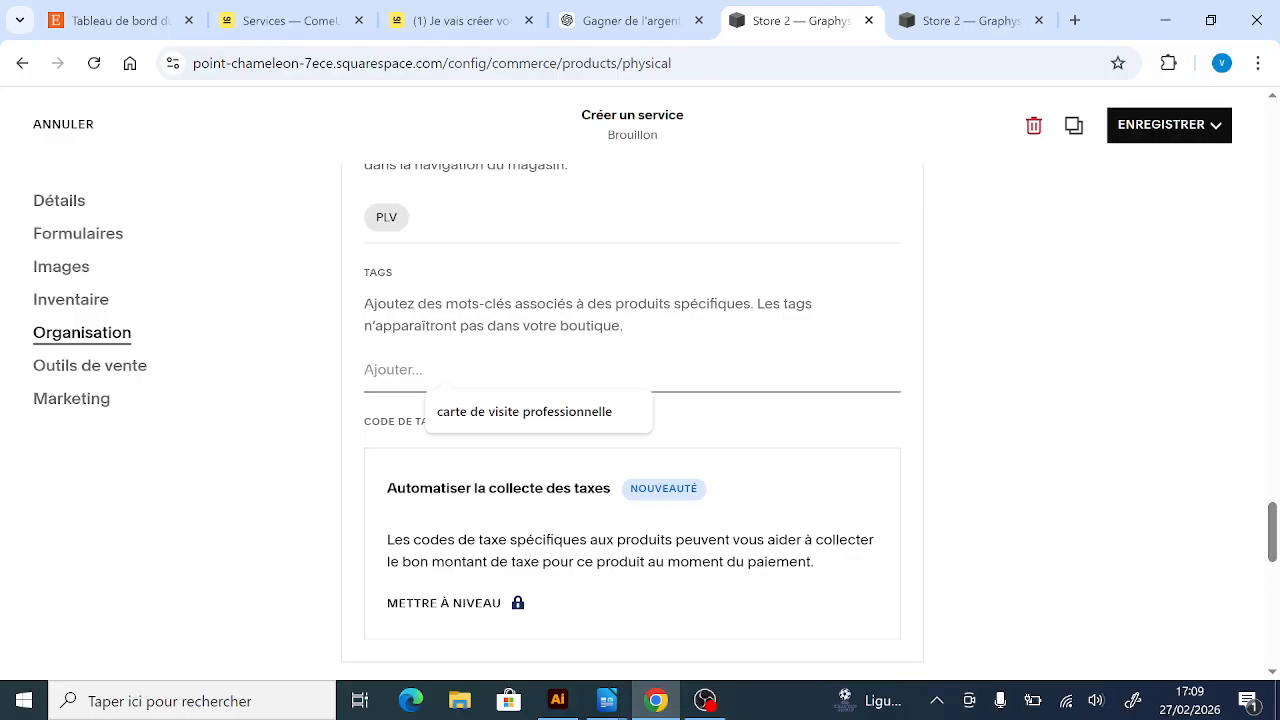
click(1022, 397)
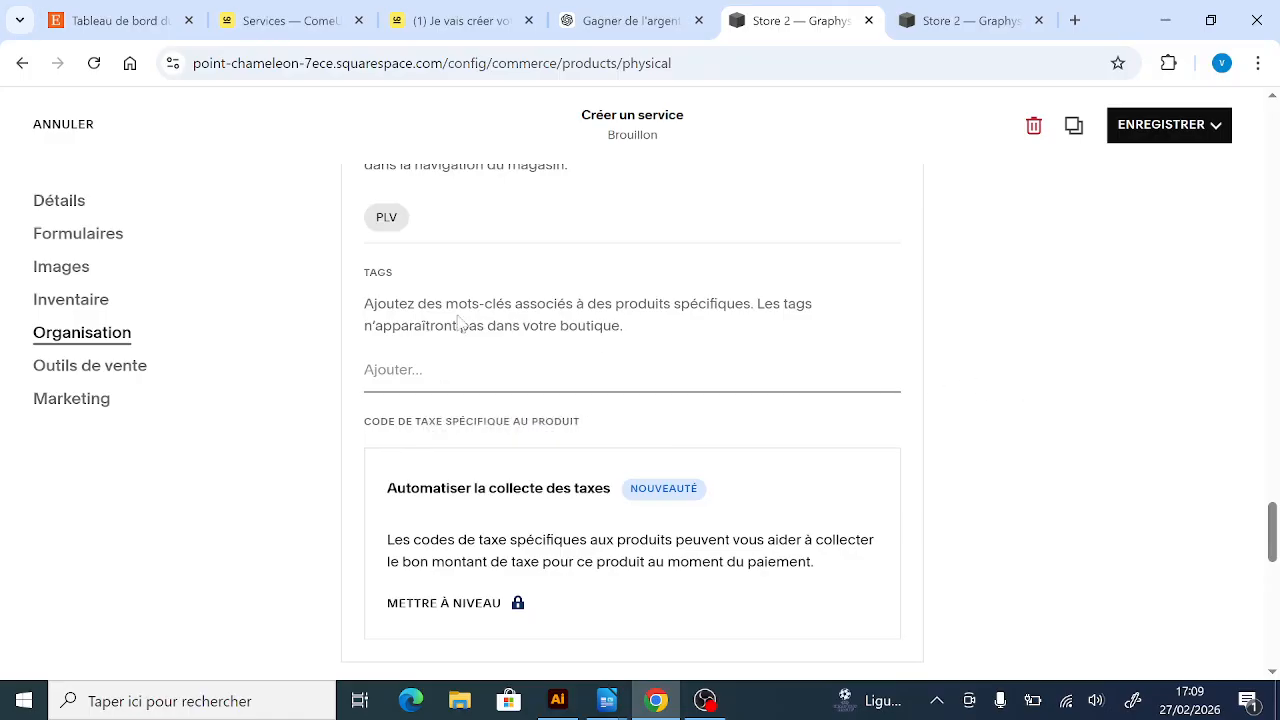
text(graphi)
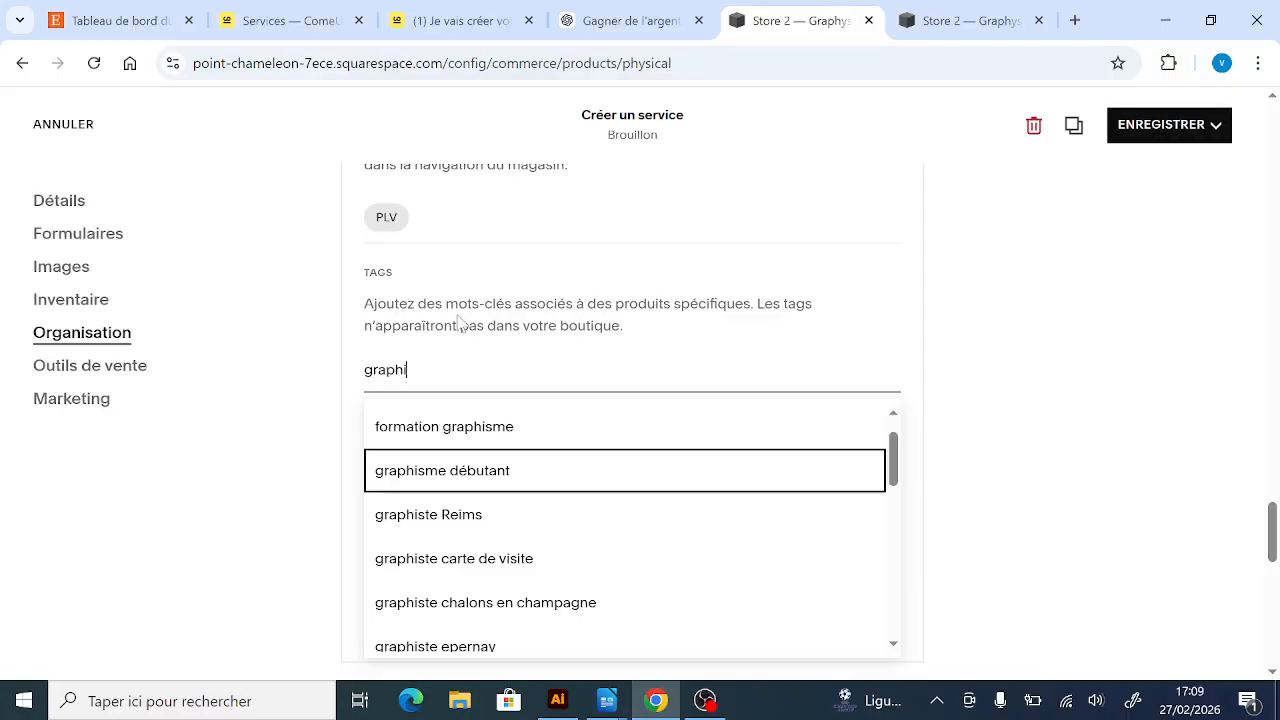
text(ste)
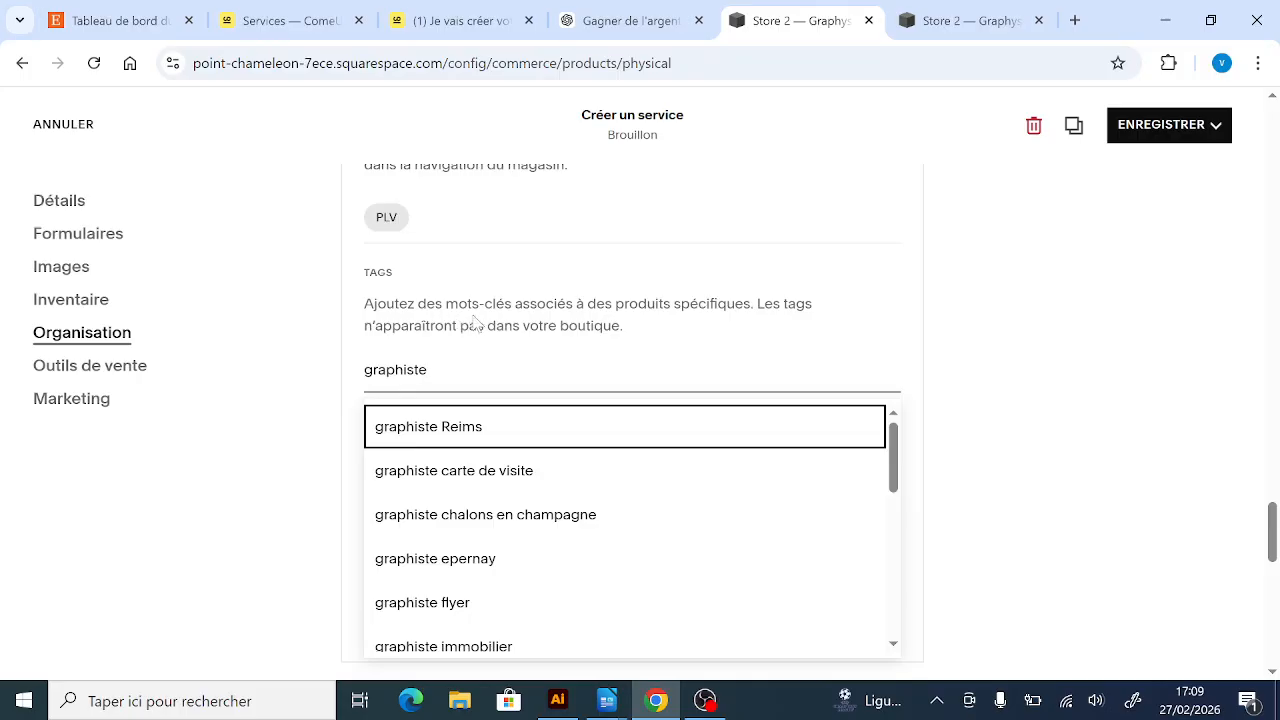
click(497, 426)
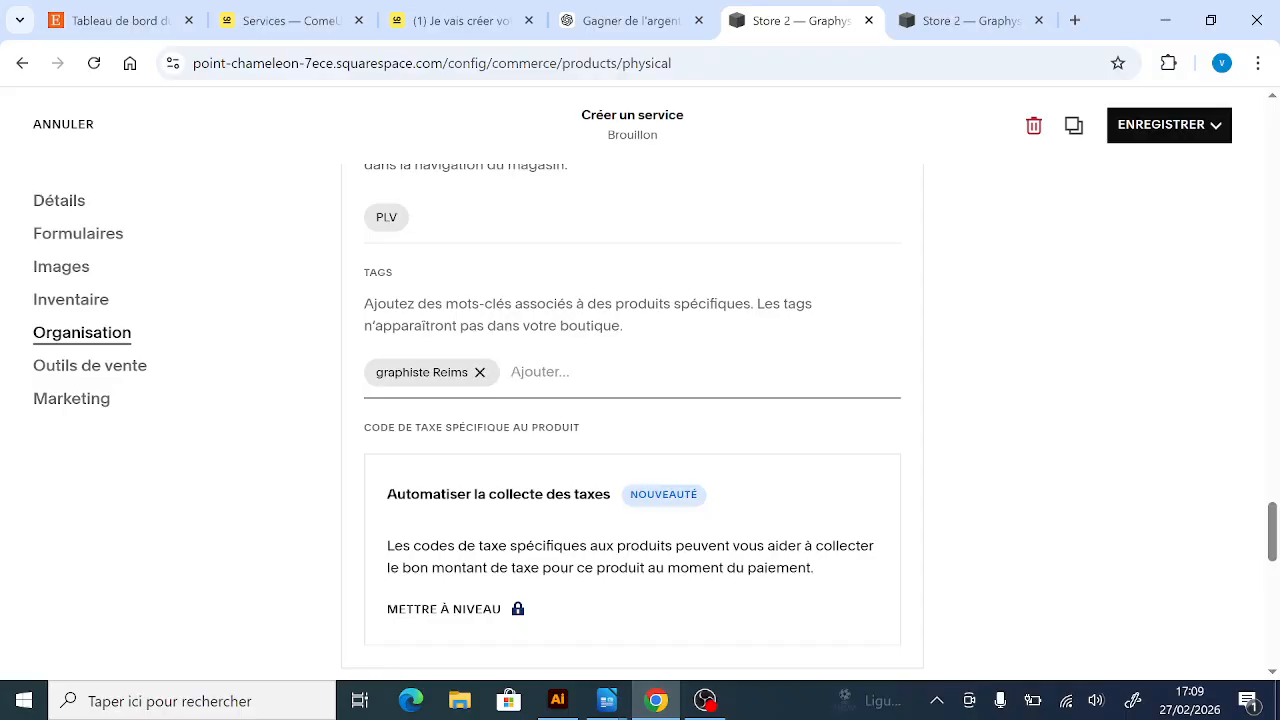
- Add the existing tag "graphiste epernay" to the service
text(graphi)
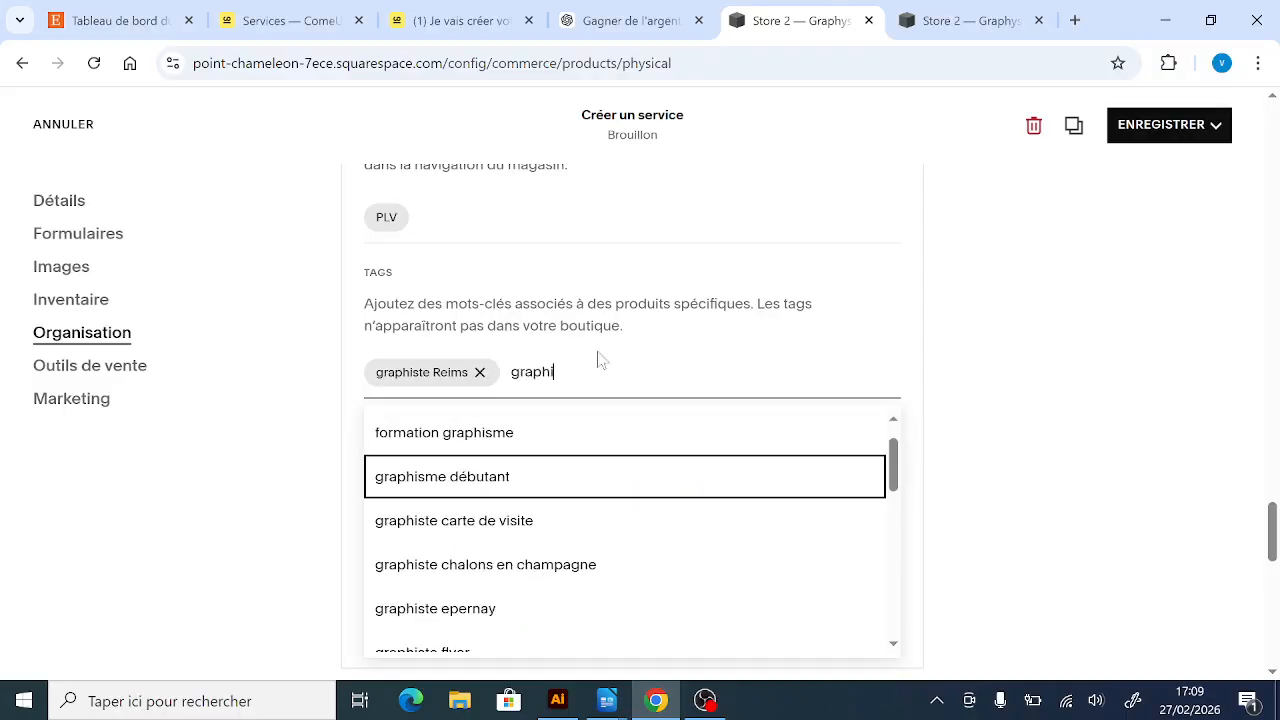
text(ste)
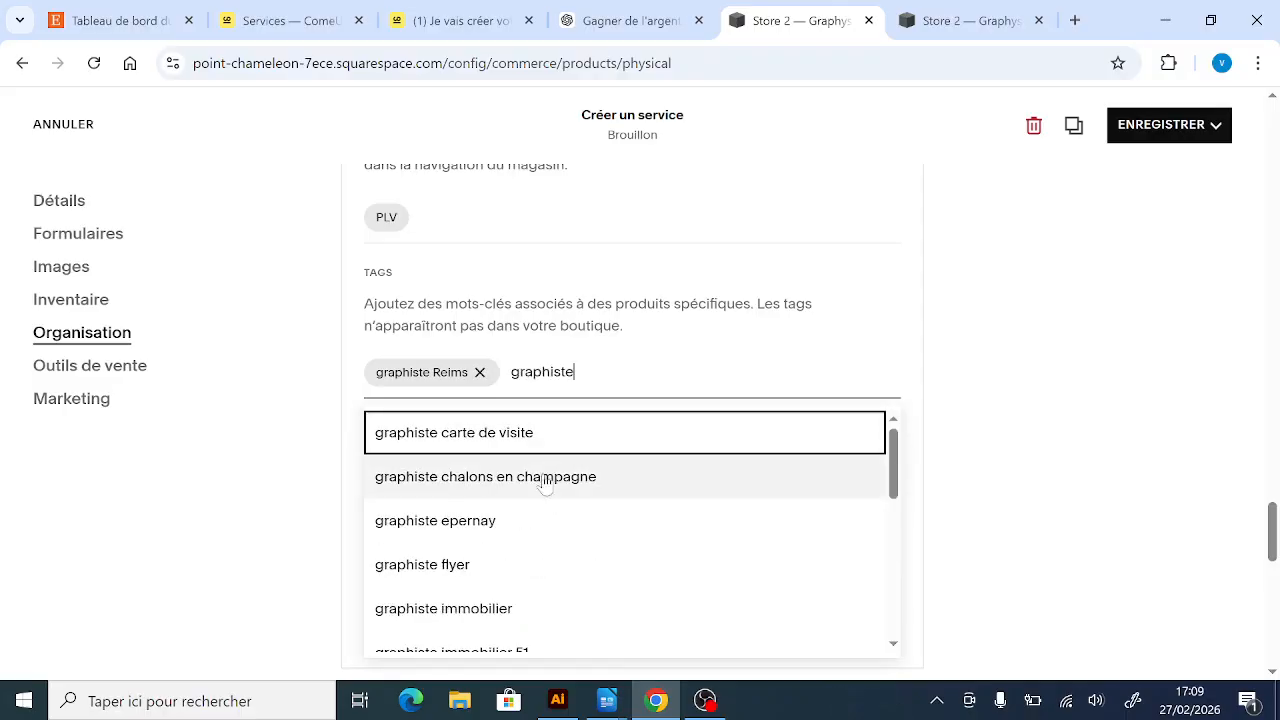
click(509, 525)
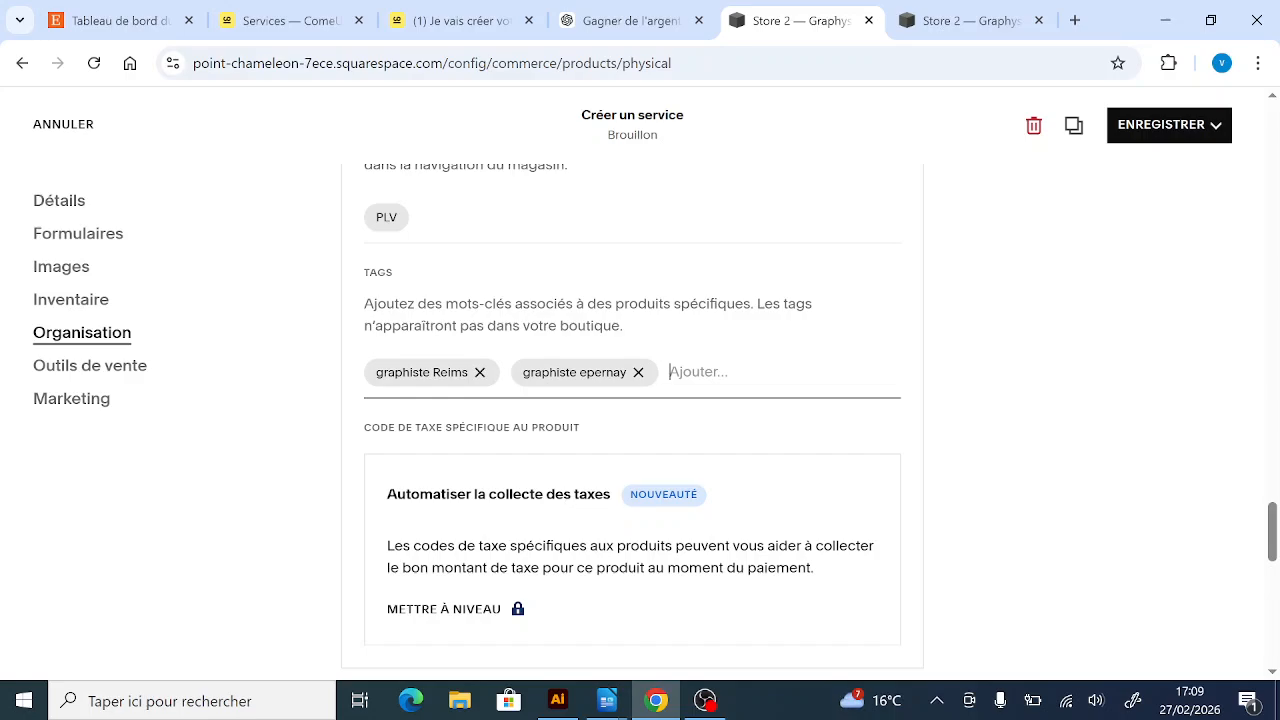
- Add the existing tag "graphiste roll up chalons en champagne" and a new tag "création de bache epernay" to the service
text(graphiste)
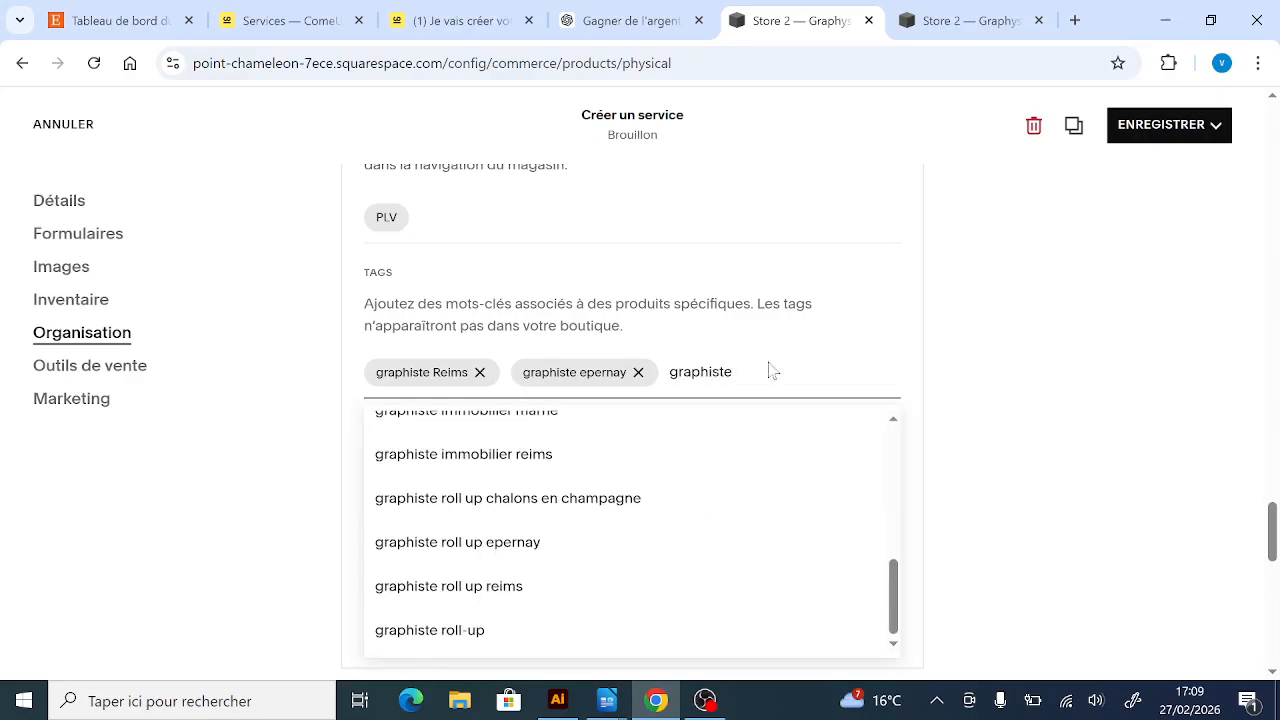
click(571, 503)
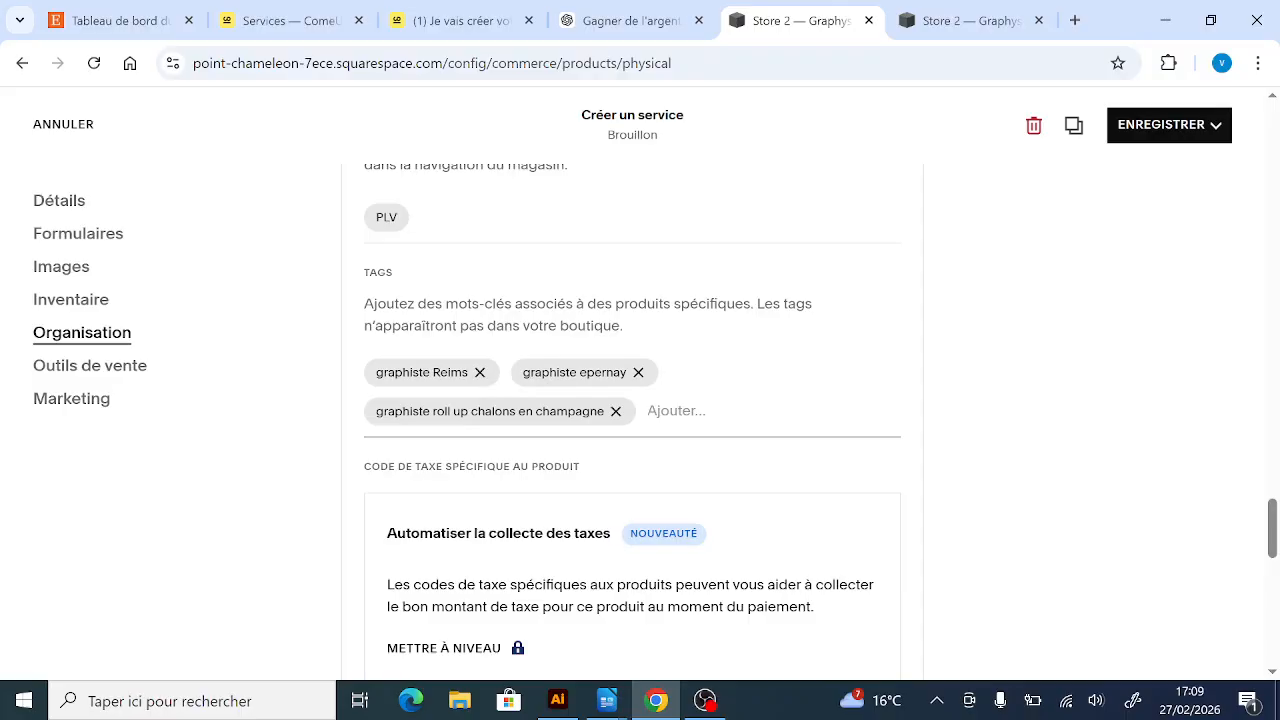
text(cr)
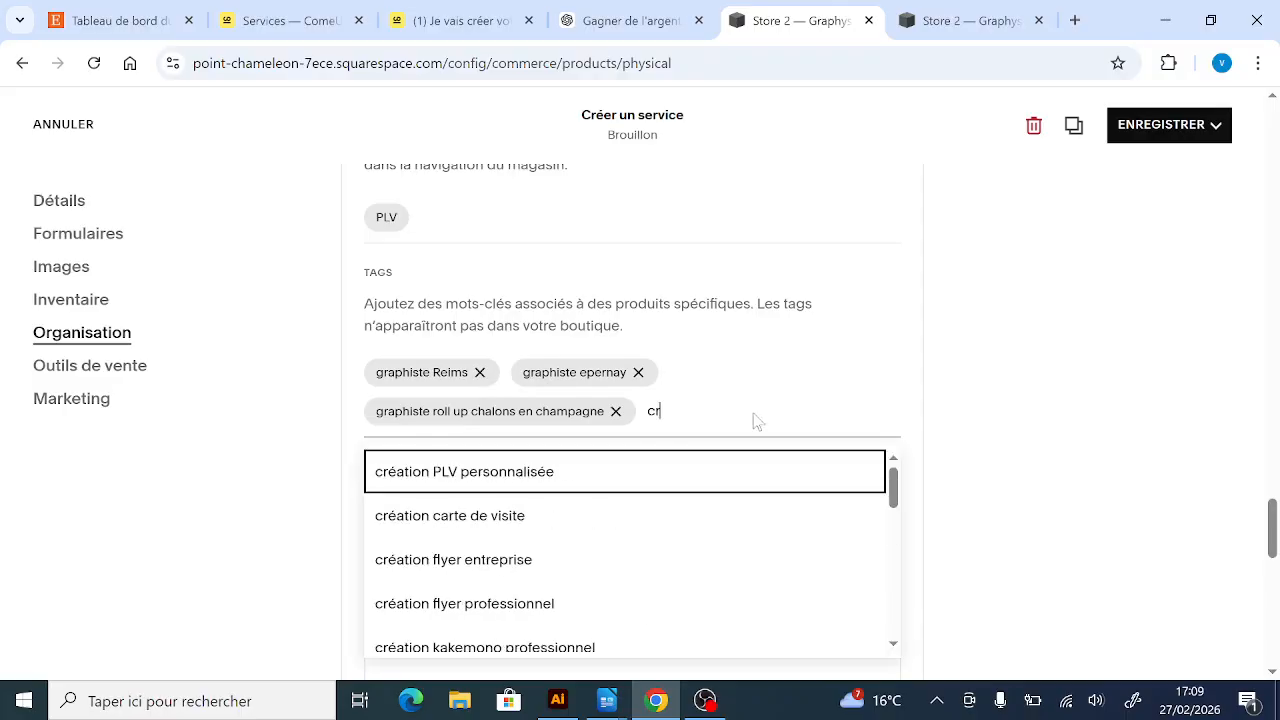
text(éation de)
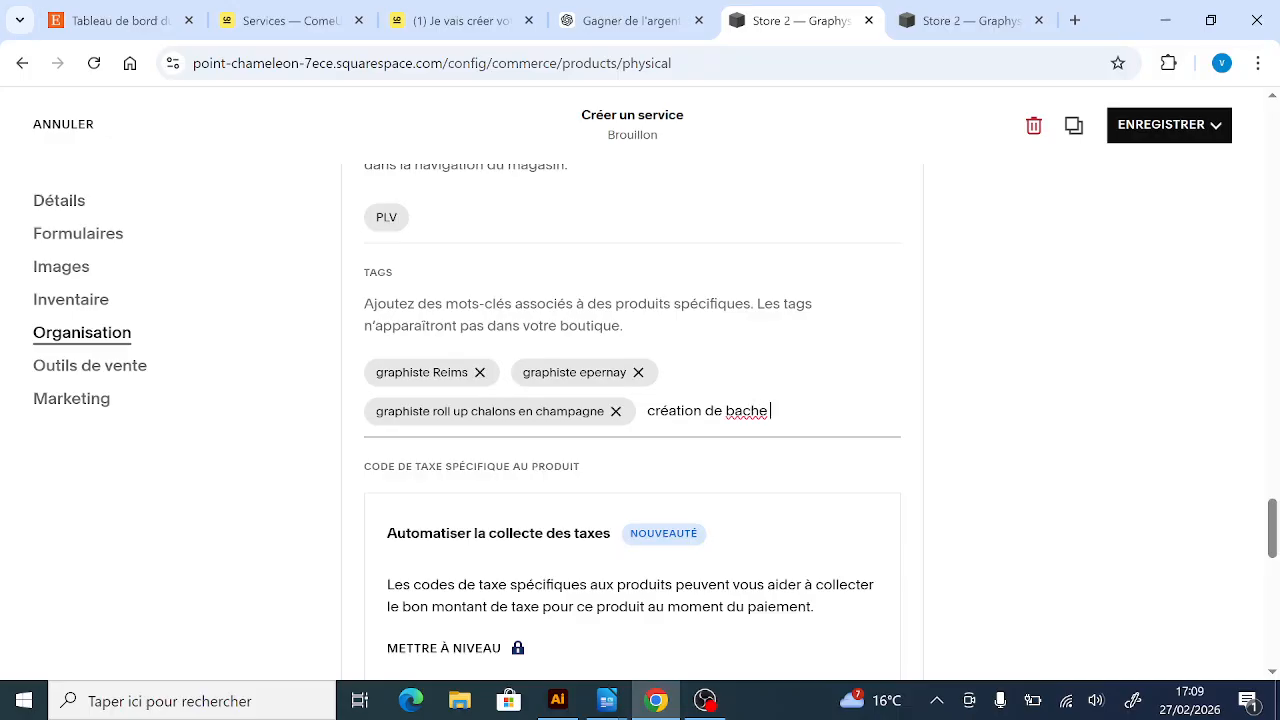
text(bache epernay)
key(Return)
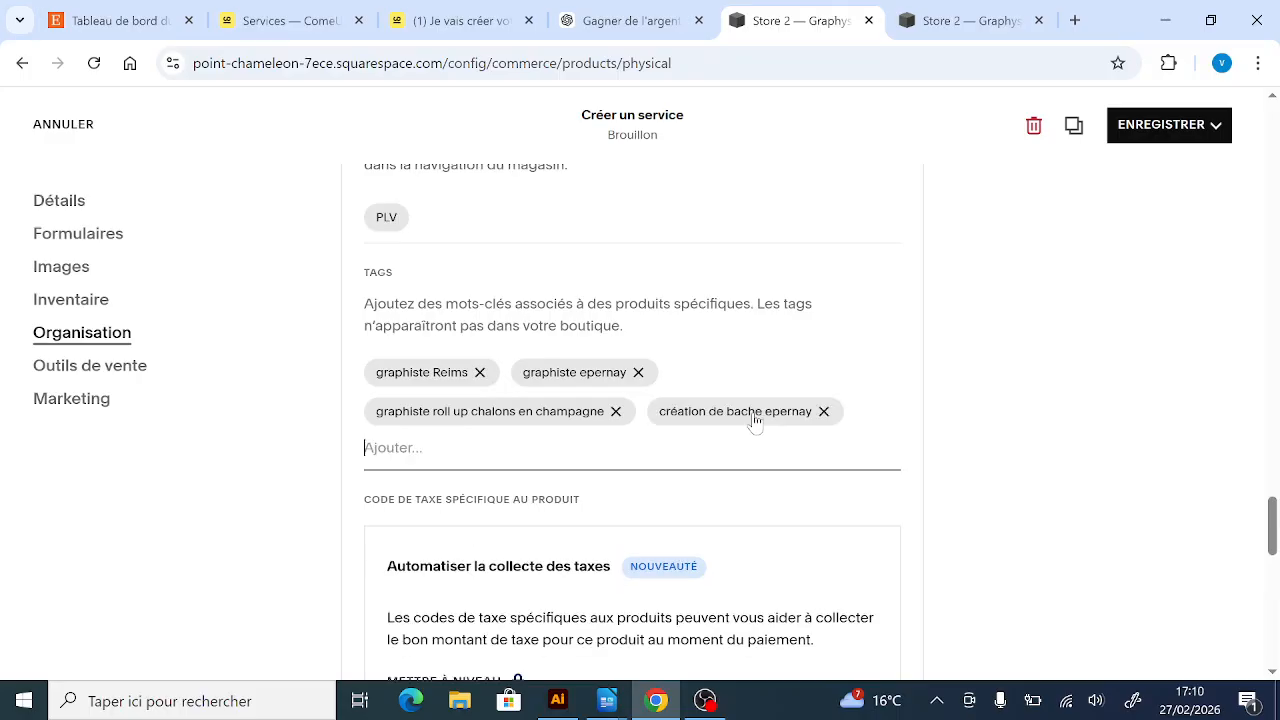
- Add the new tags "creation de bache chalons en champagne" and "création de bache reims" to the service
text(creation de bache )
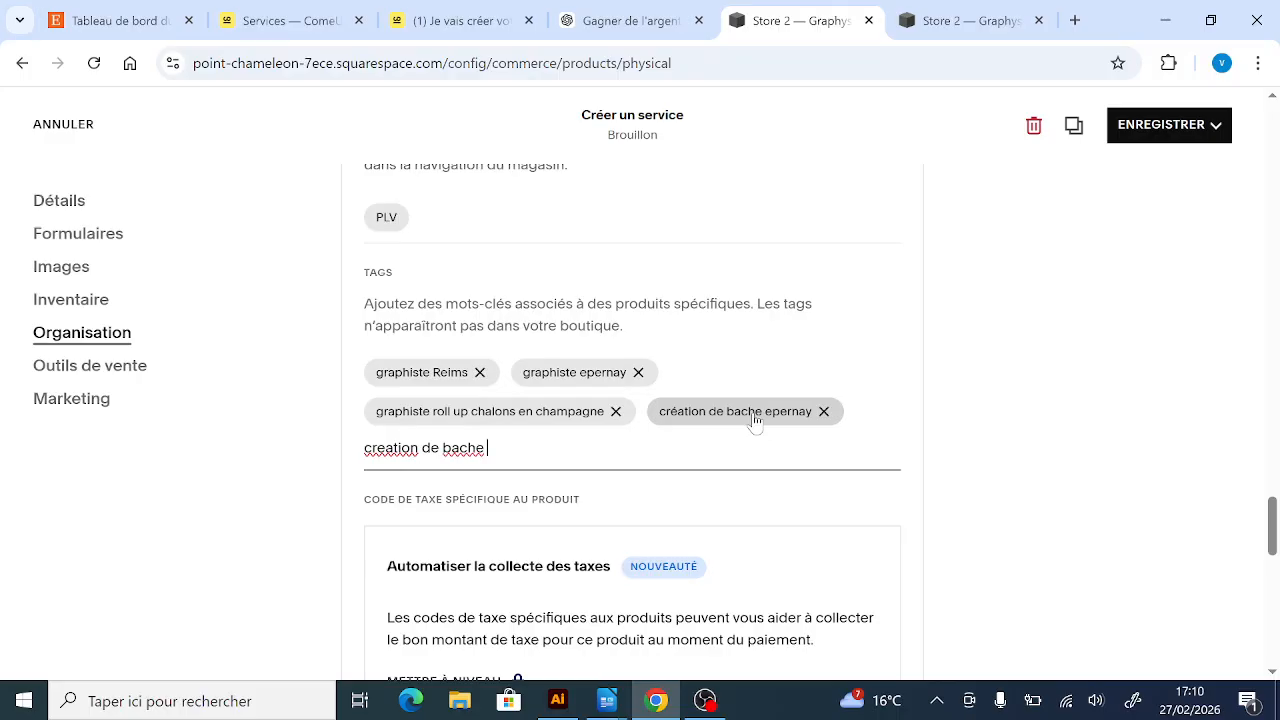
text(chalons en)
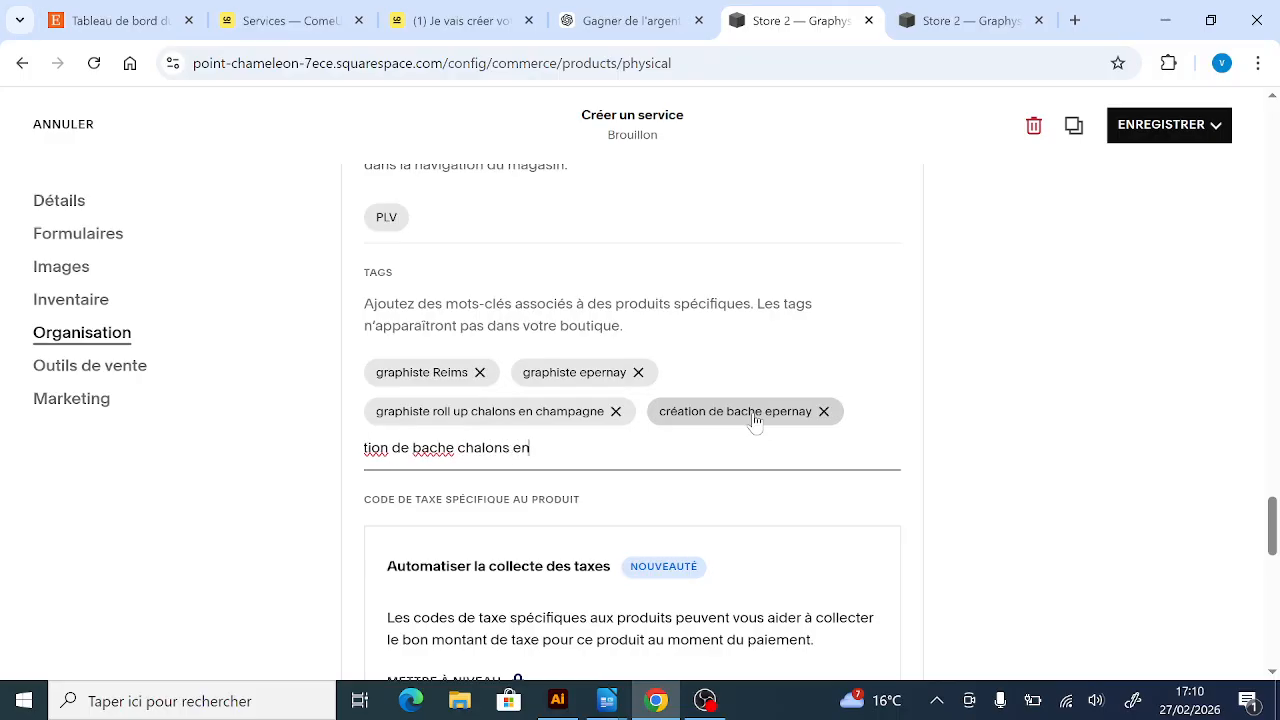
text( champagne)
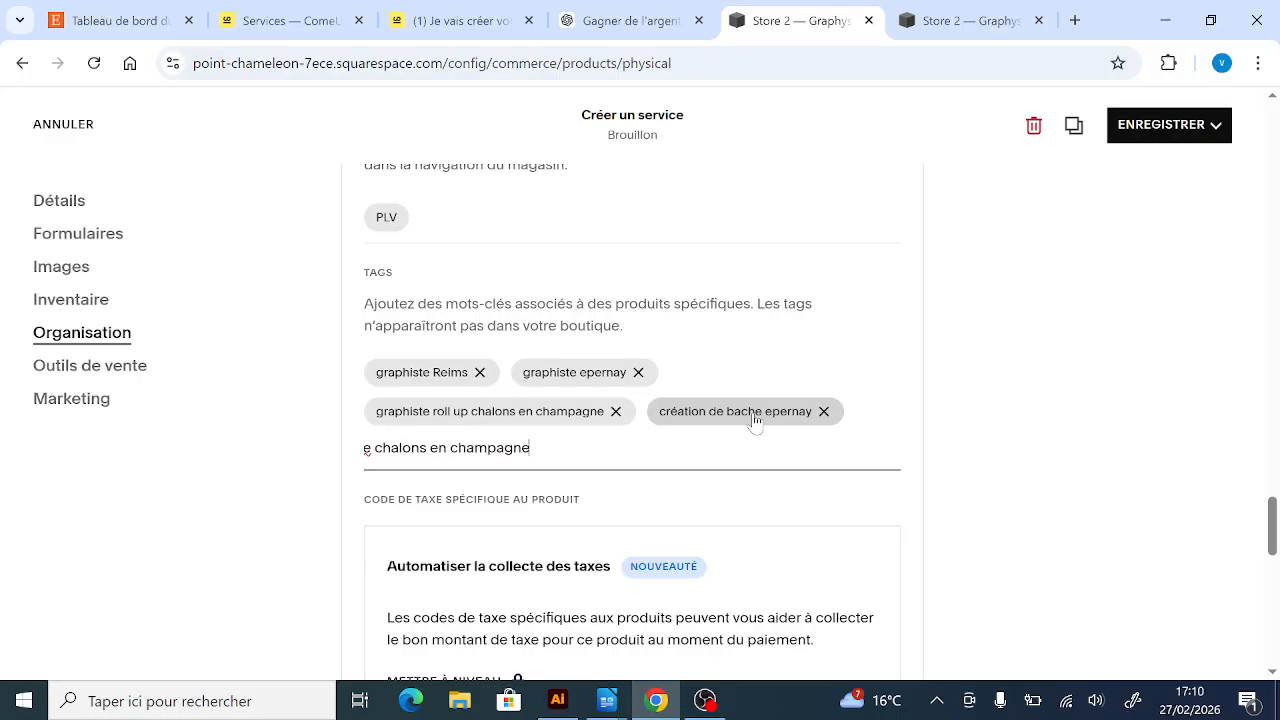
key(Return)
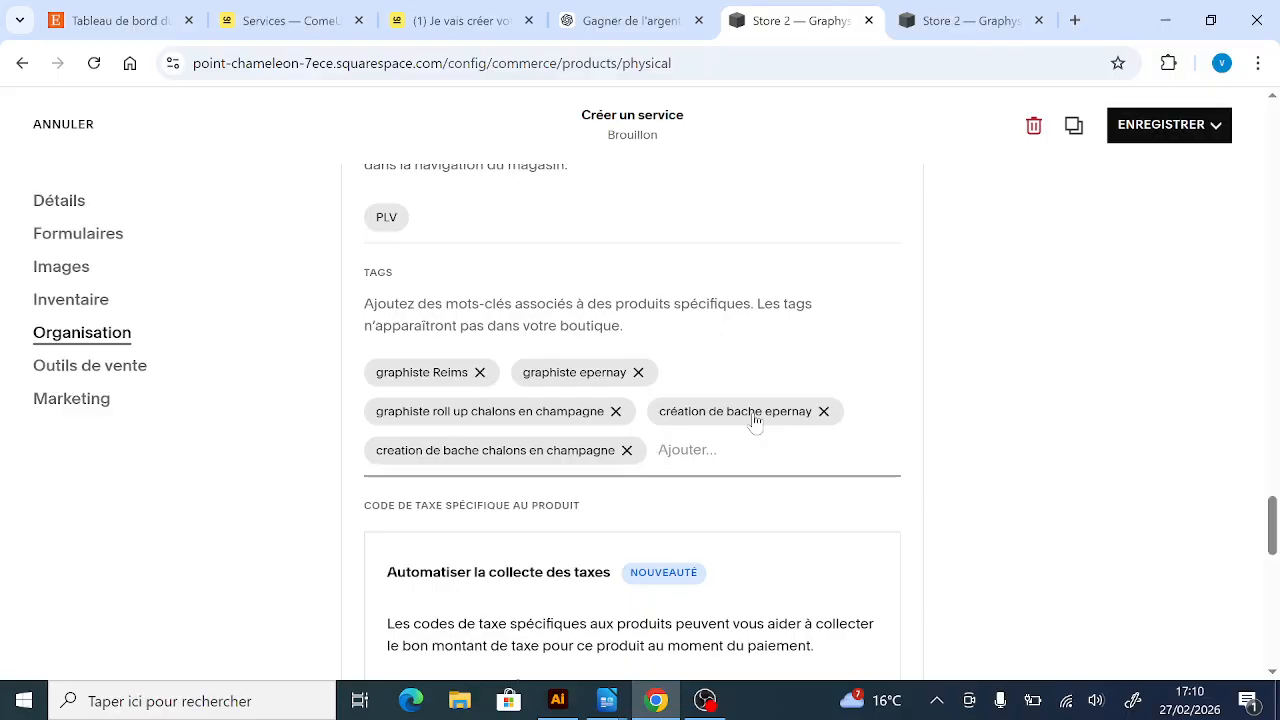
text(création de bache )
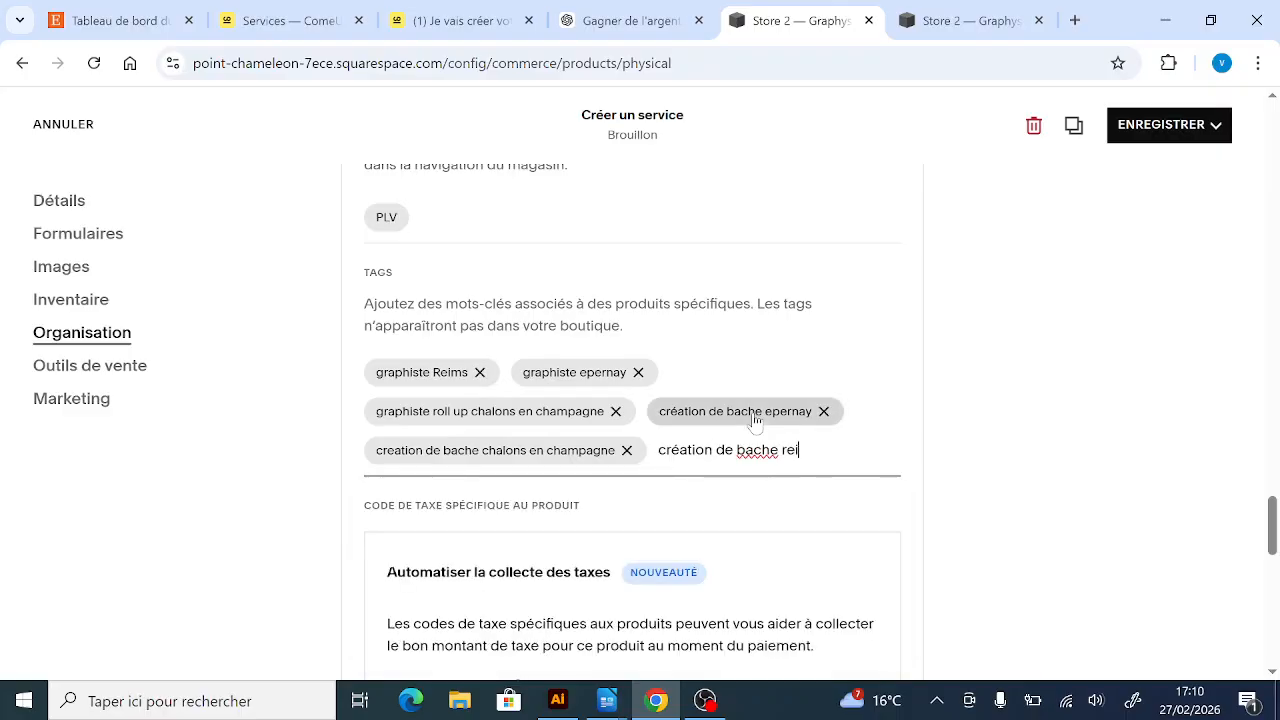
text(reims)
key(Return)
- Add the town tags "reims", "epernay" and "chalons en champagne" to the service
text(reims)
key(Return)
text(epernay)
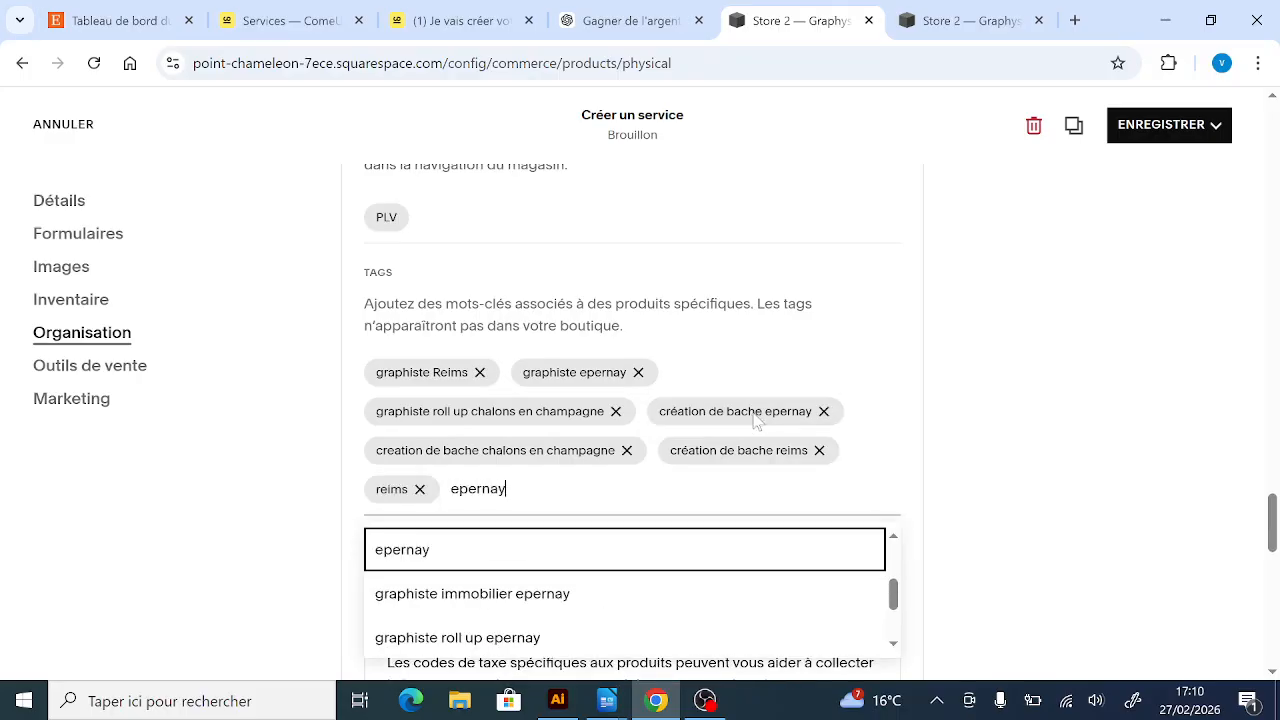
key(Return)
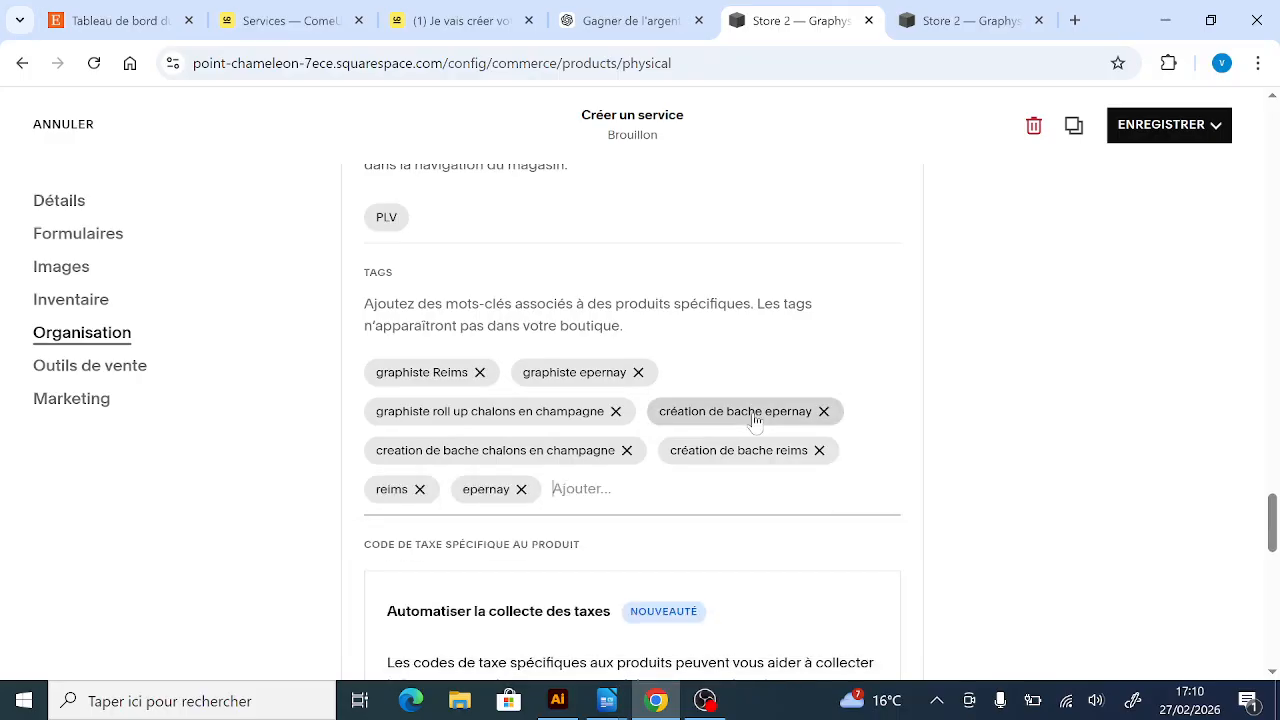
text(chalons en cham)
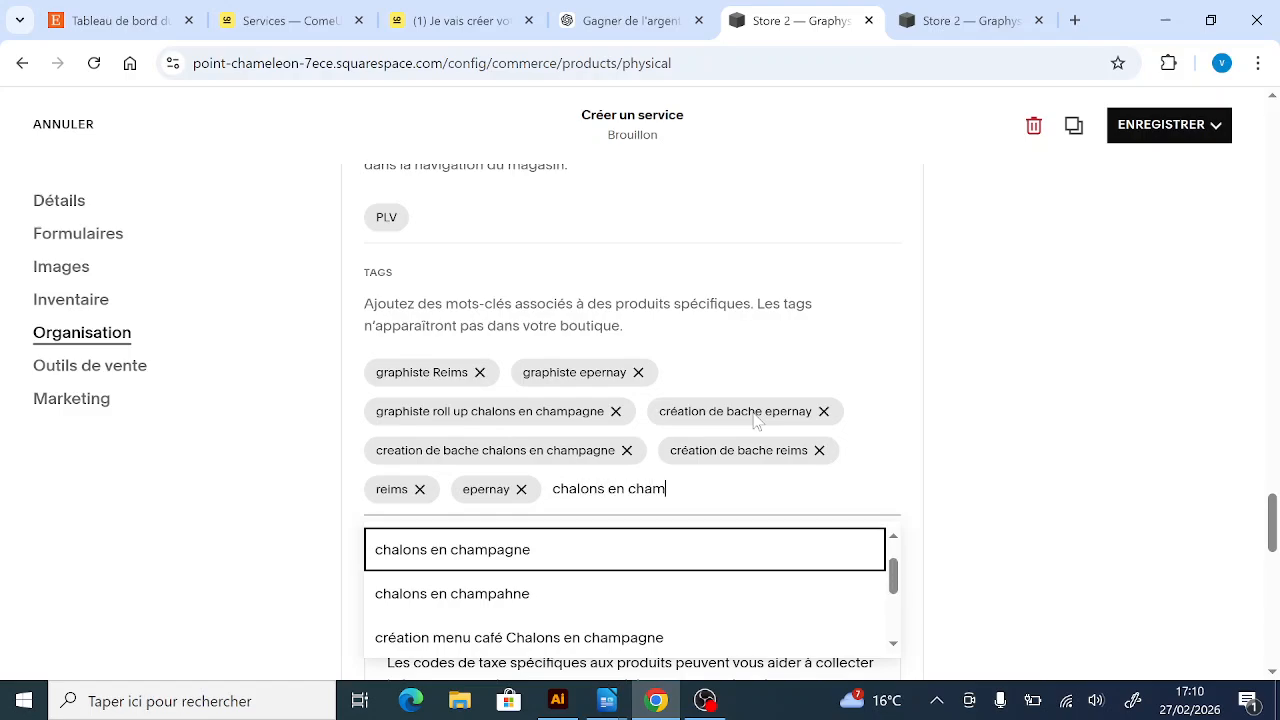
text(pagne)
key(Return)
- Add the region and country tags "51", "marne", "Grand est", "FR" and "France" to the service
text(51)
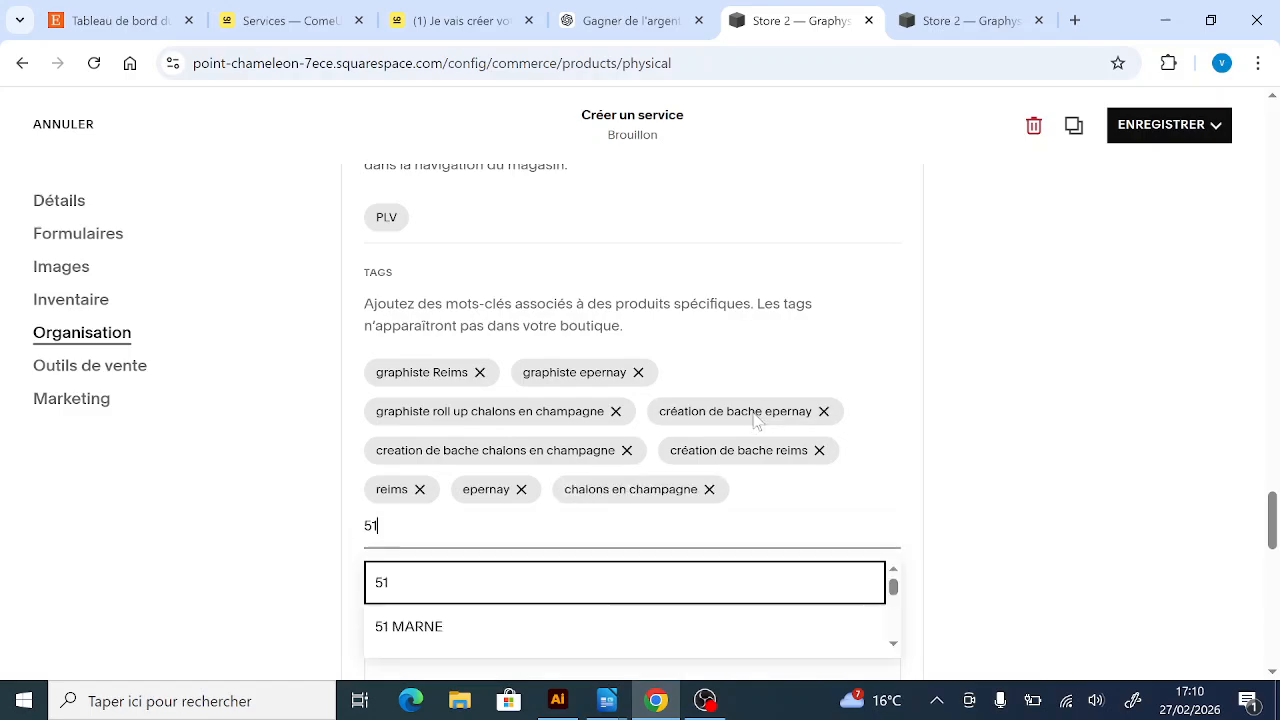
key(Return)
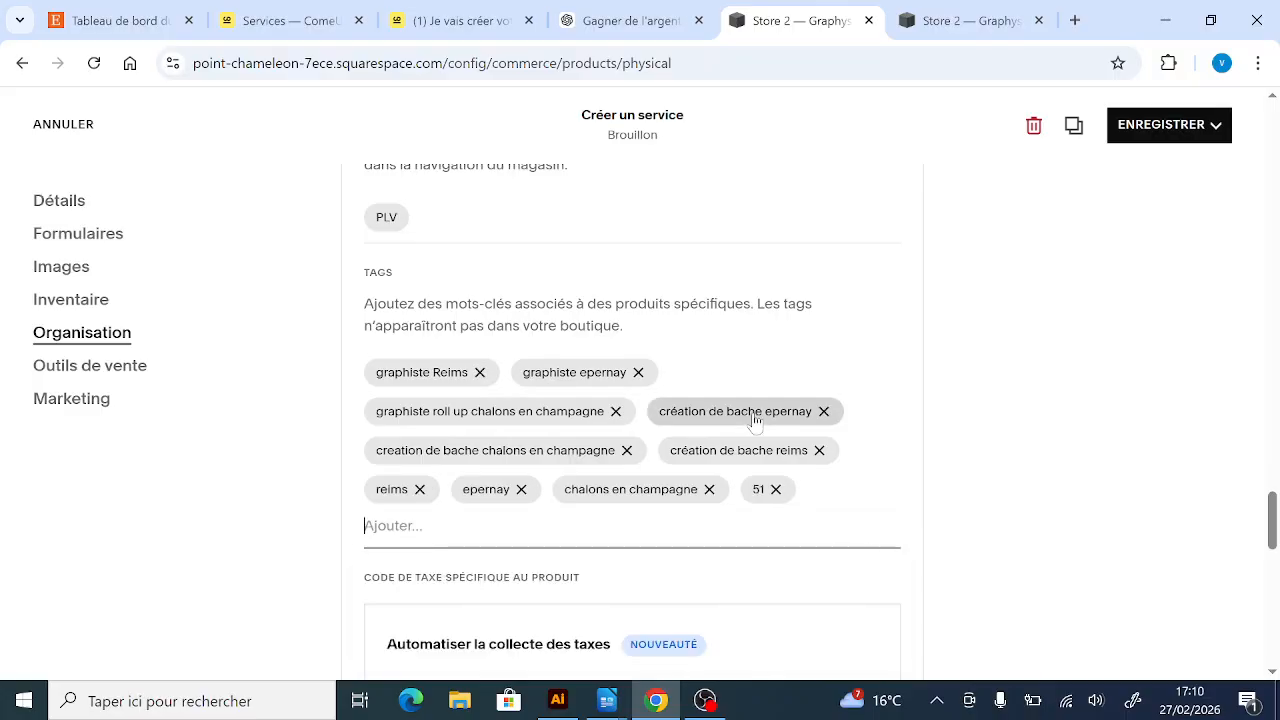
text(marne)
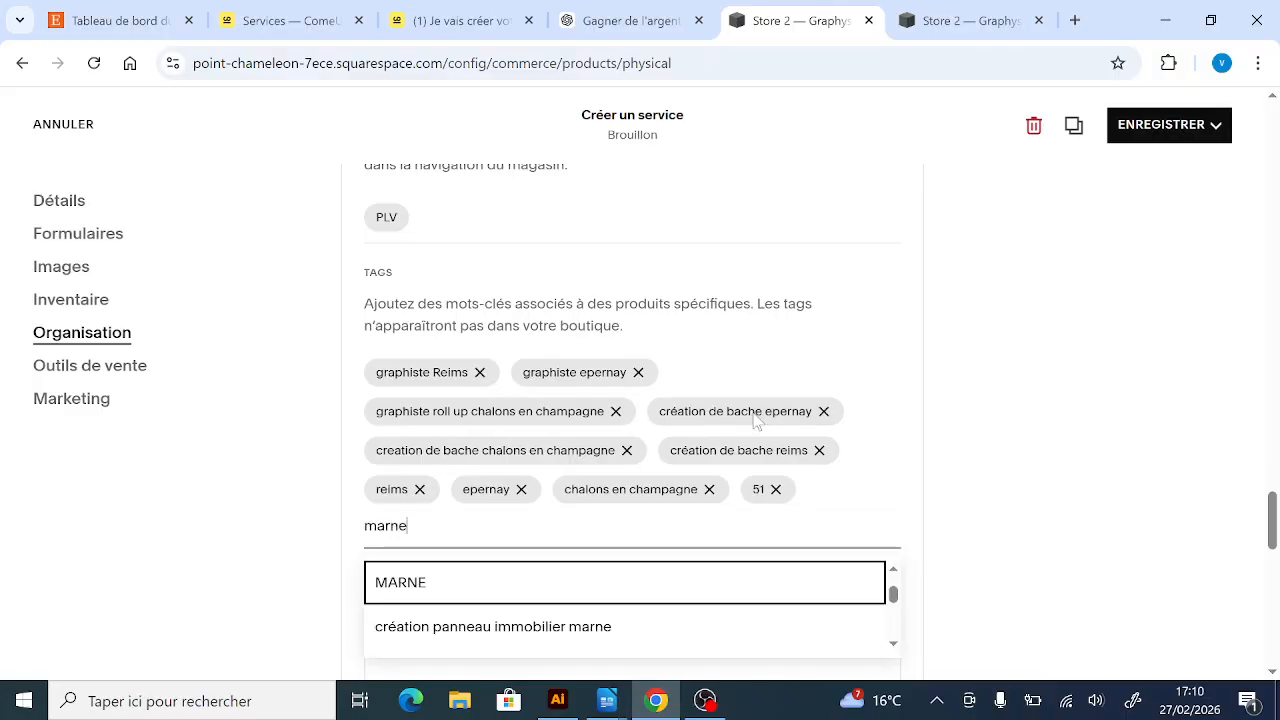
key(Return)
text(Grand)
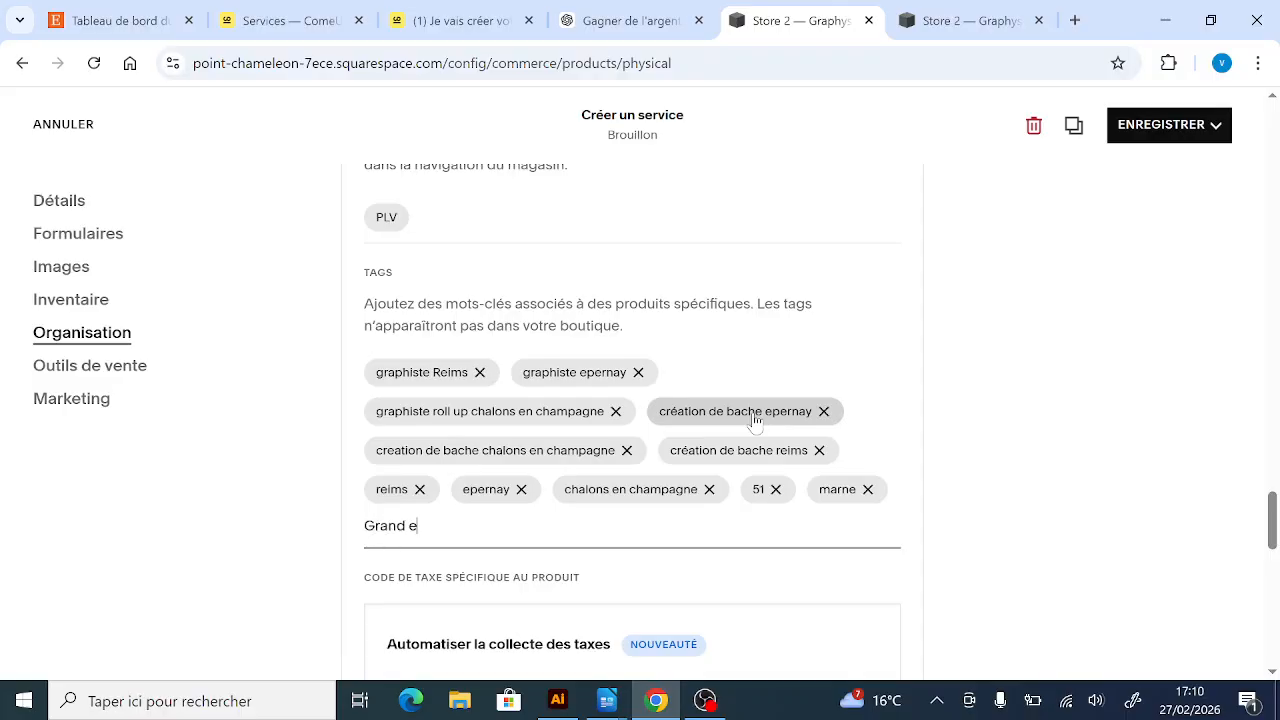
text( est)
key(Return)
text(FR)
key(Return)
text(F)
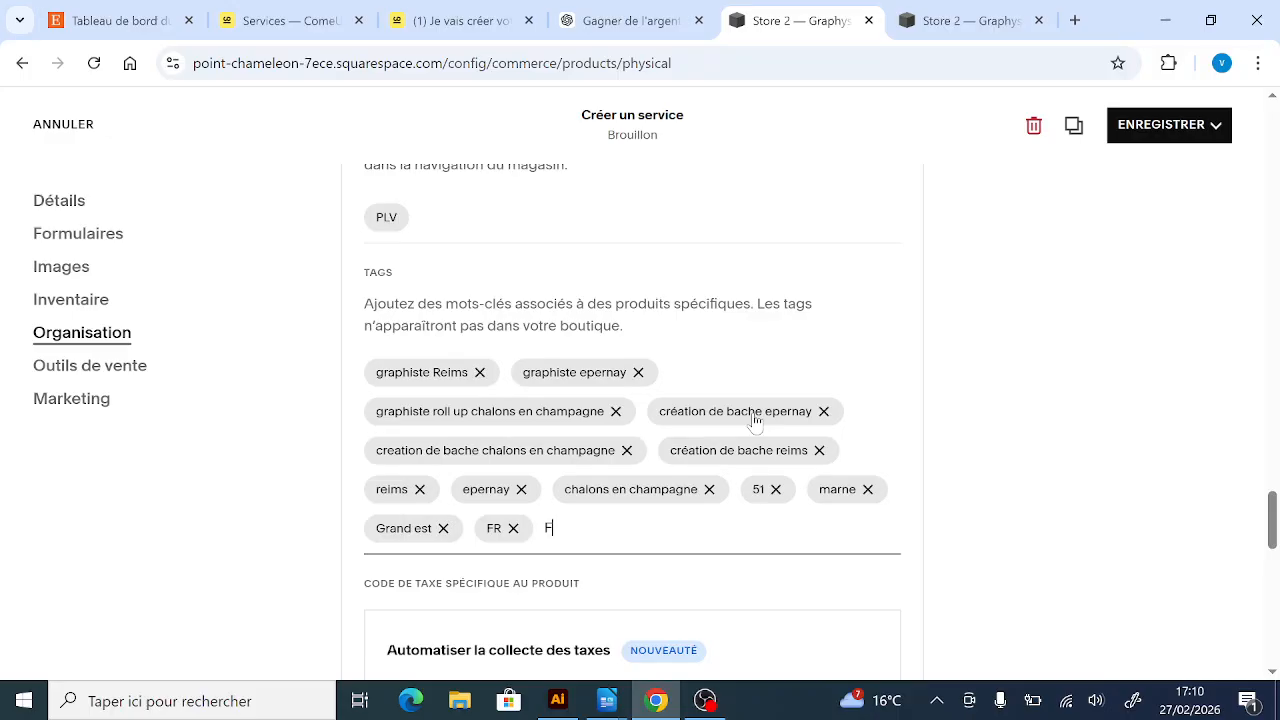
text(rance)
key(Return)
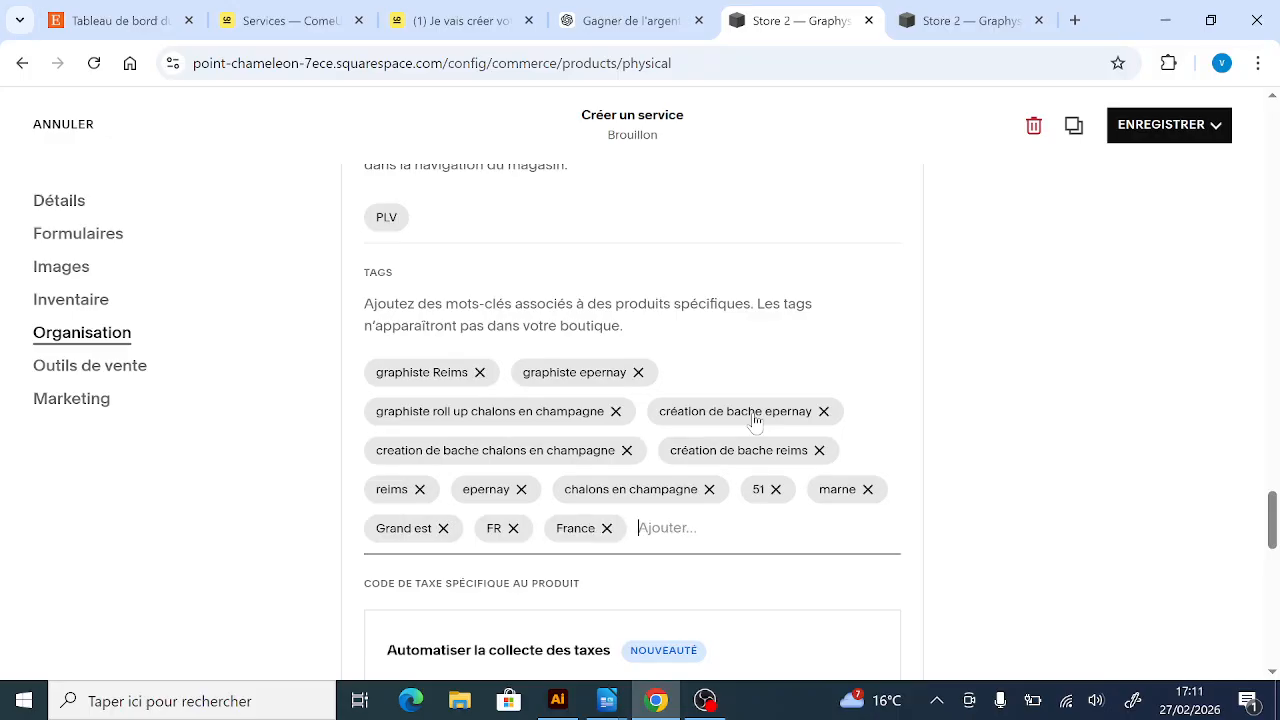
- Review the service's tag list, product tax code section and sales tools settings
scroll(755, 420, down, 3)
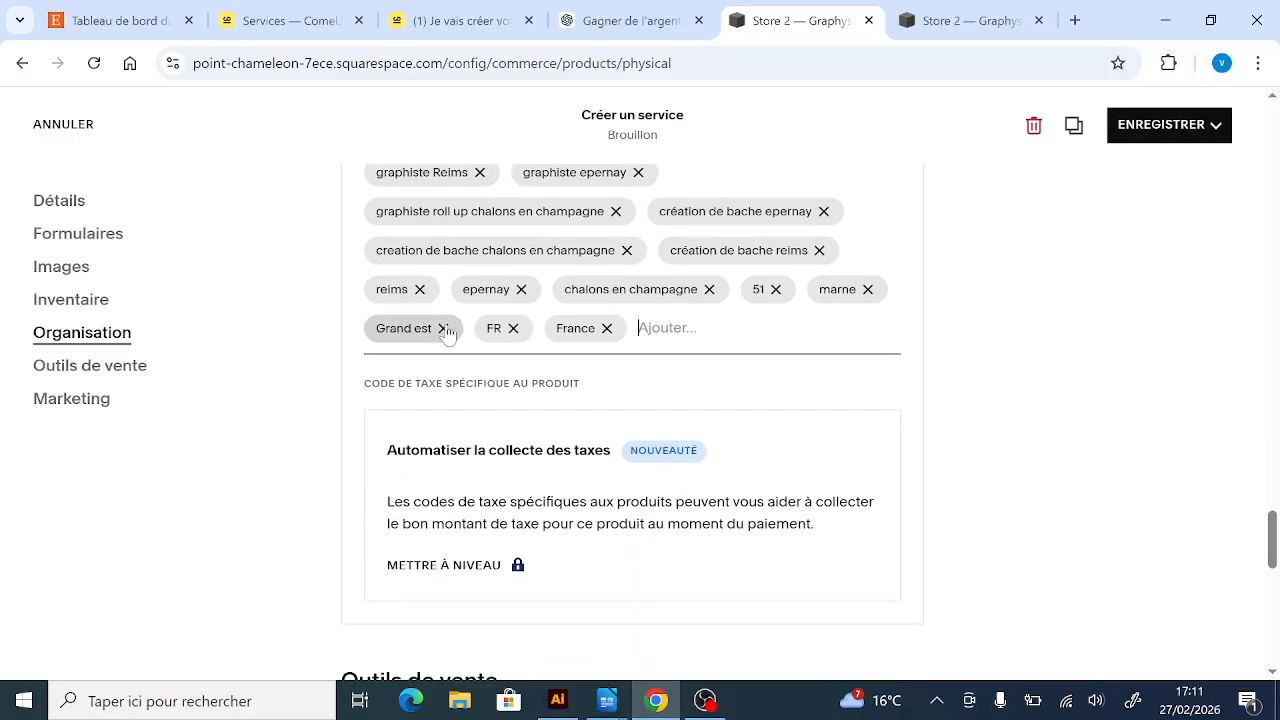
scroll(375, 293, up, 4)
scroll(362, 310, down, 5)
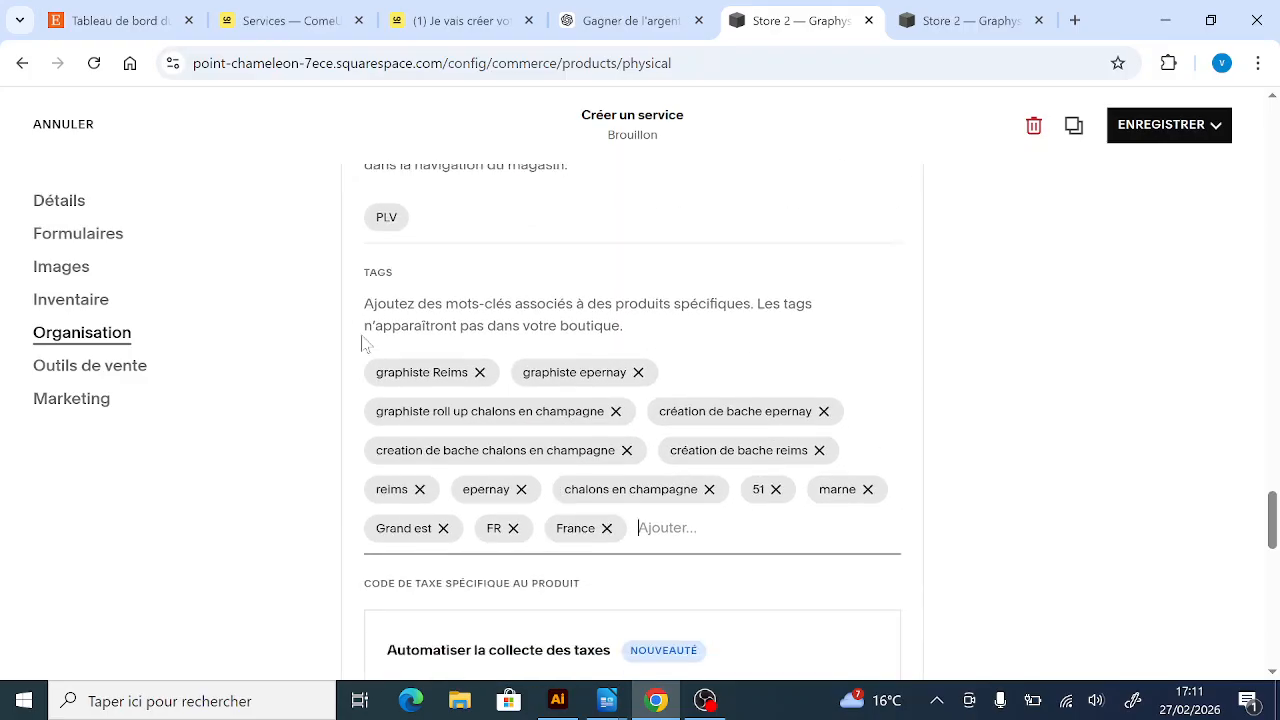
scroll(237, 249, down, 1)
scroll(760, 186, up, 3)
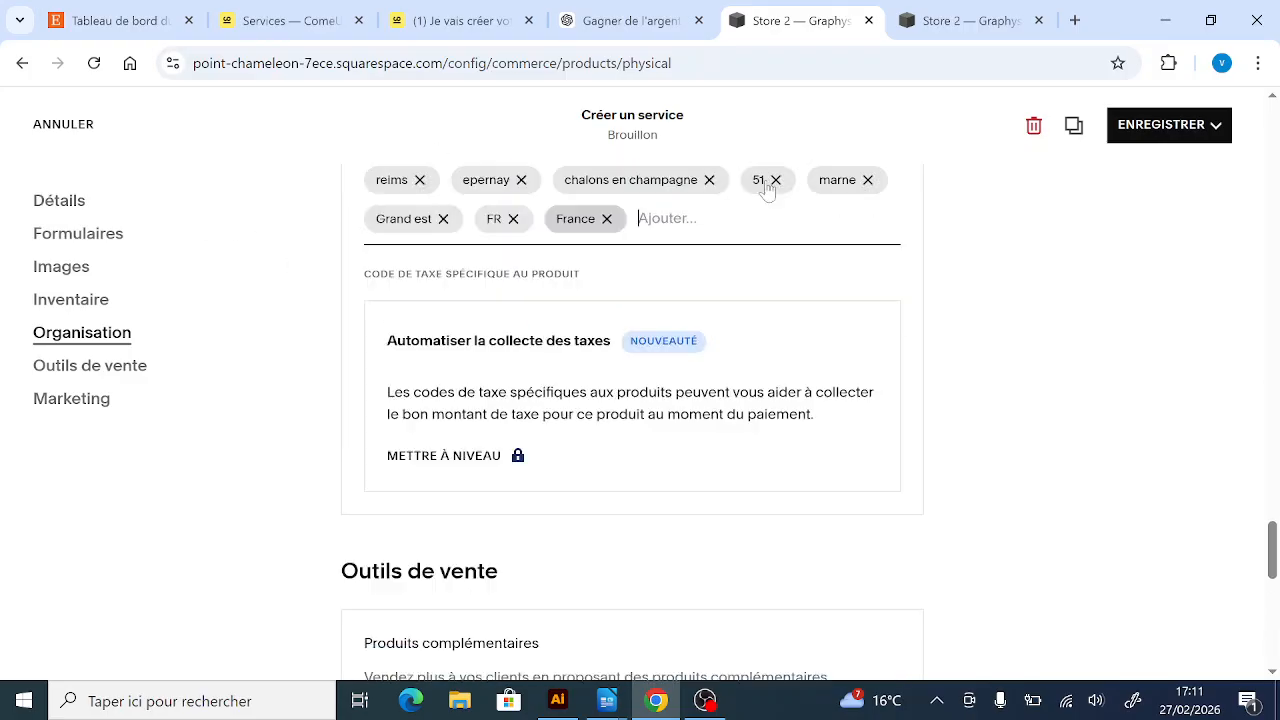
scroll(731, 248, up, 1)
scroll(551, 331, down, 5)
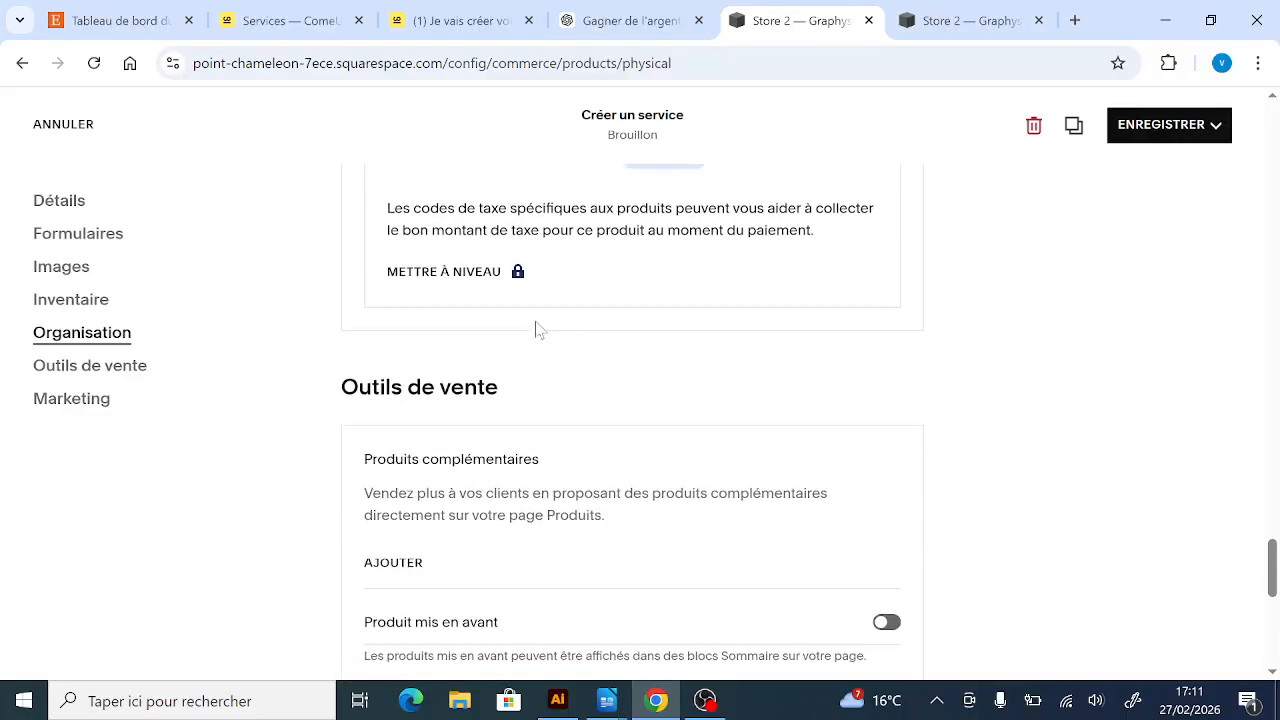
scroll(344, 241, up, 1)
scroll(344, 241, down, 2)
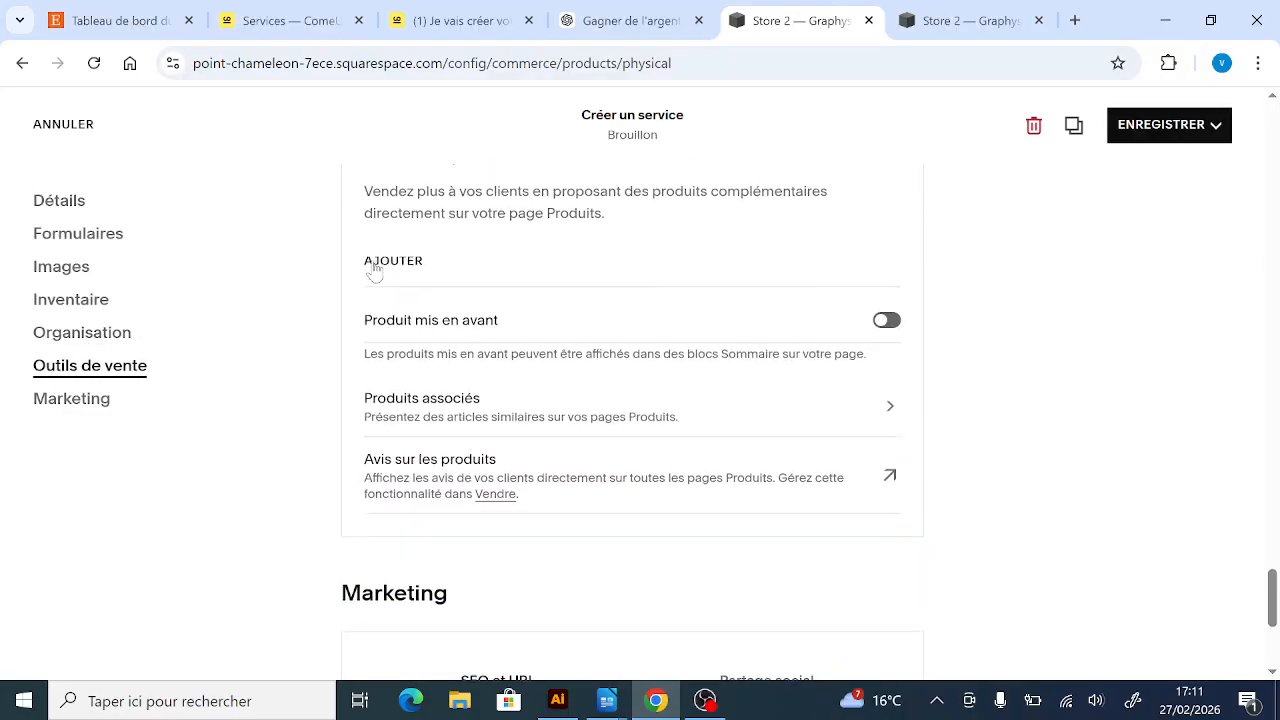
- Open the service's SEO settings for editing and set the URL slug to "conception-bache-promo-plv"
scroll(337, 234, down, 4)
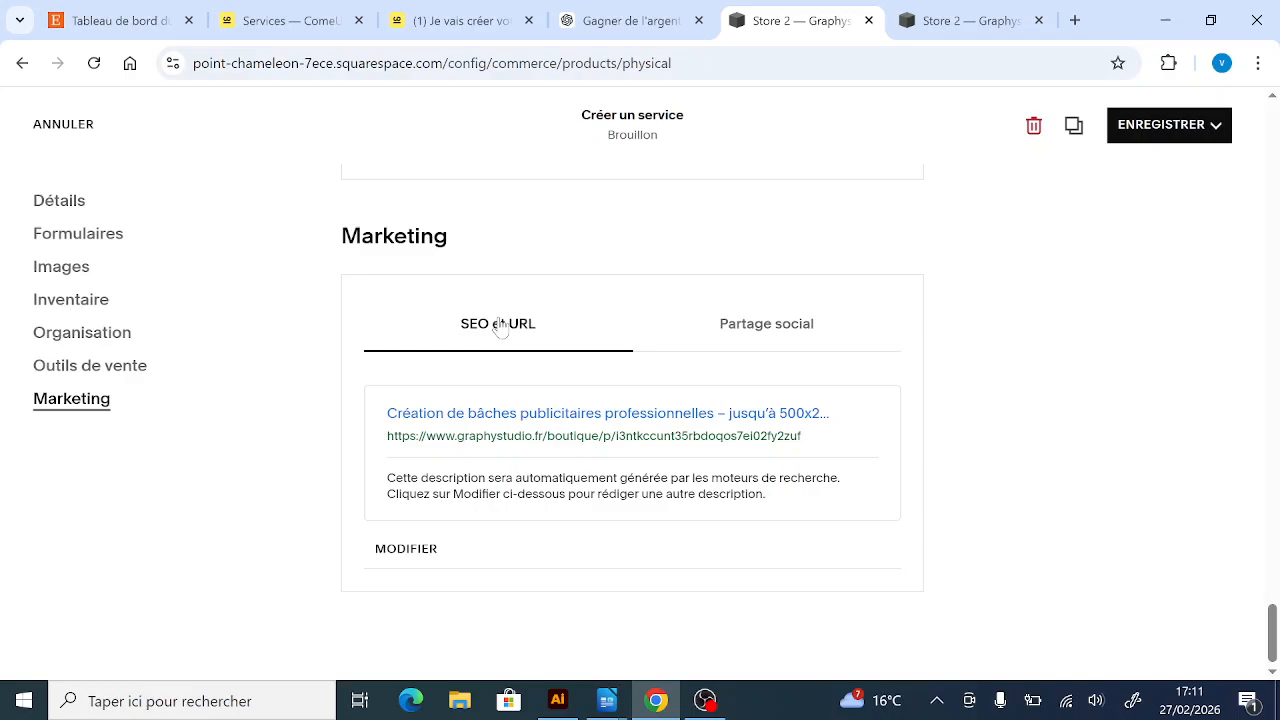
click(390, 548)
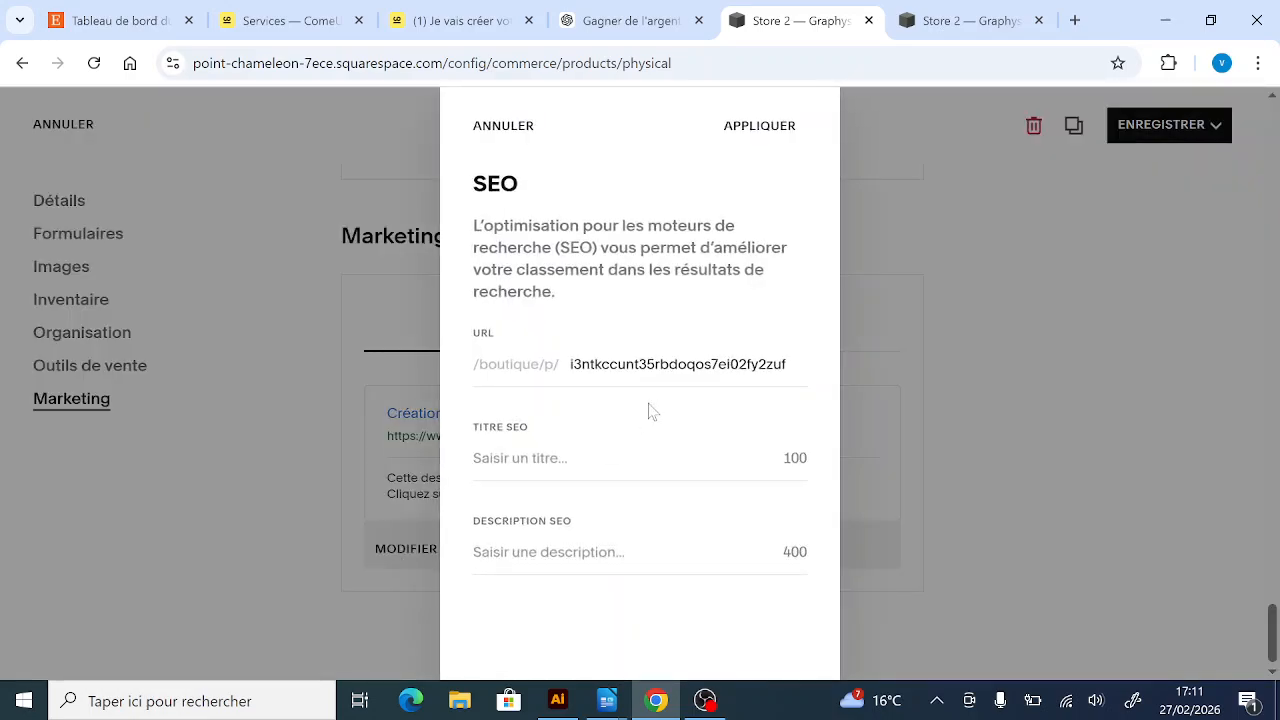
double_click(711, 364)
click(711, 364)
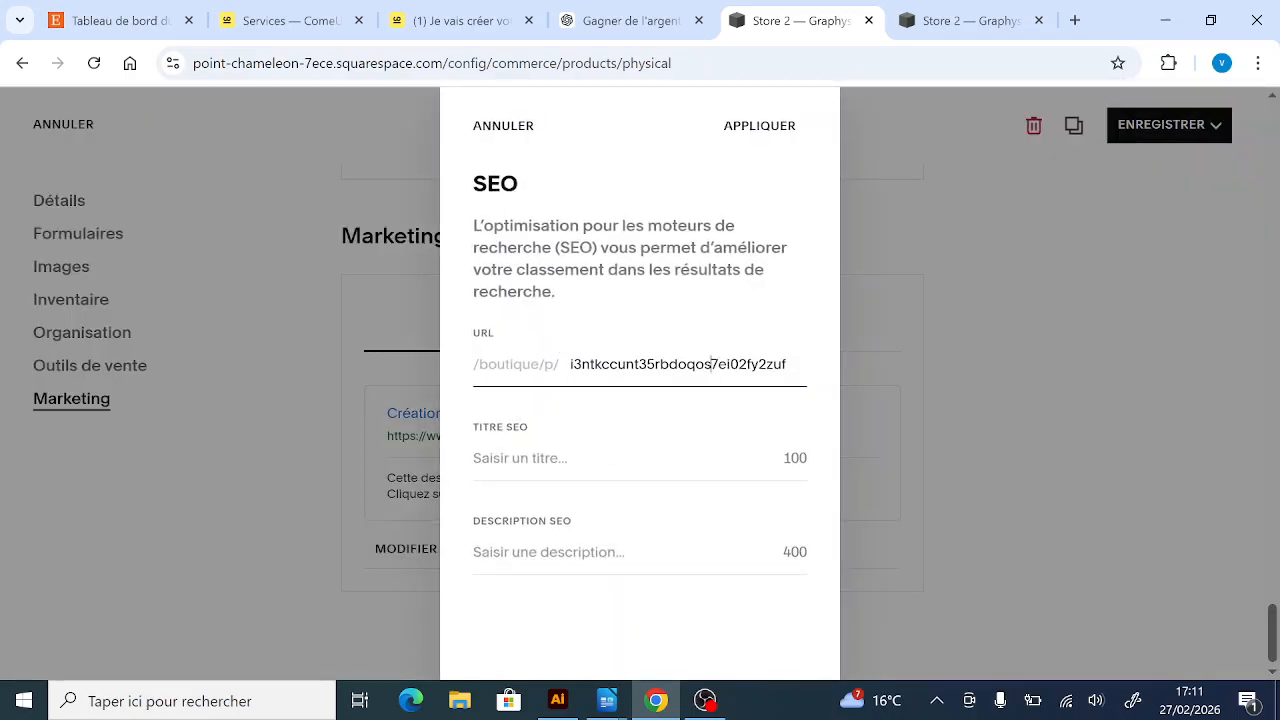
key(ctrl+a)
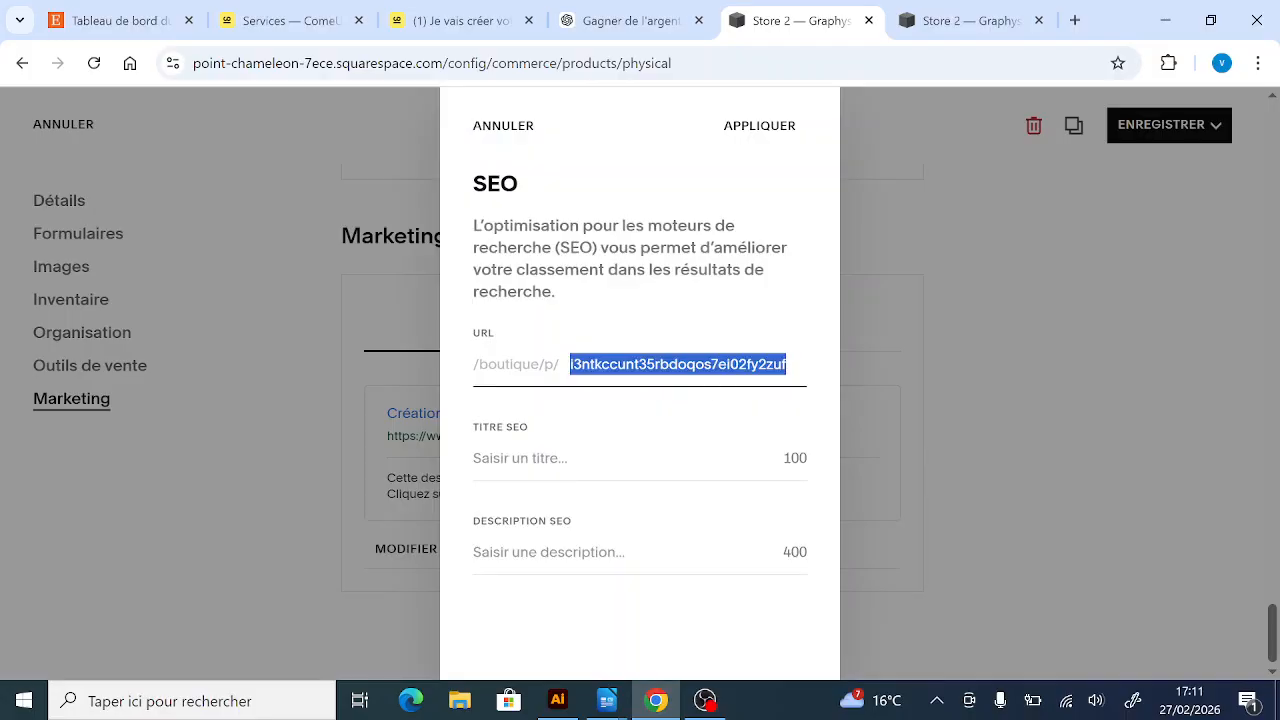
text(conceptio)
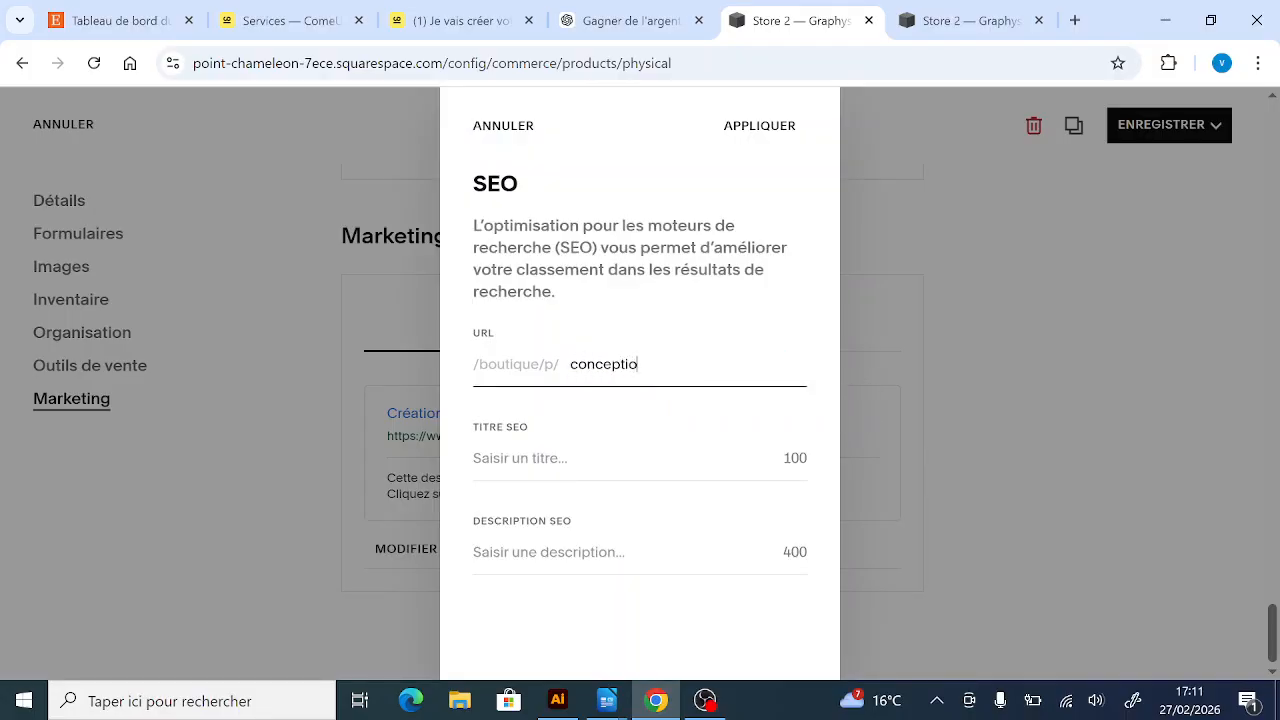
text(n-bache-promo-plv)
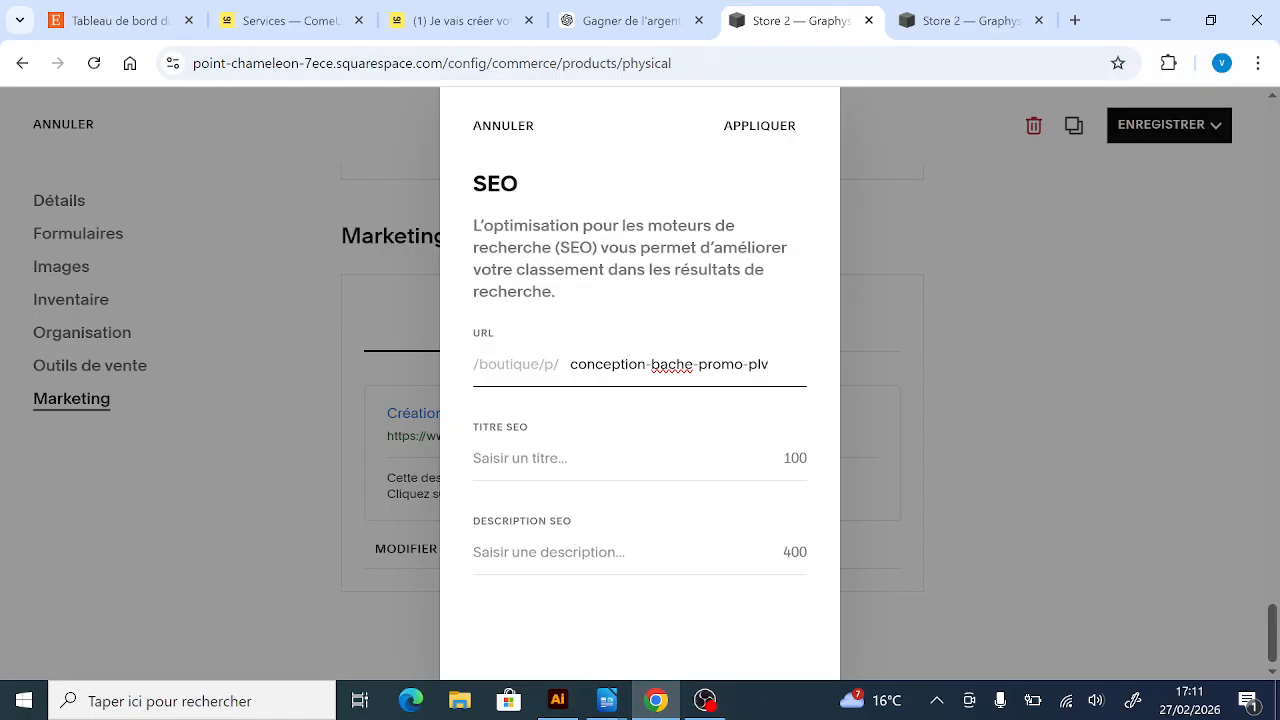
- In ChatGPT, request an optimised, SEO-friendly description for the service that ranks as high as possible and stays under 400 characters, worded in French
click(630, 20)
scroll(573, 497, down, 1)
scroll(573, 497, down, 1)
click(503, 620)
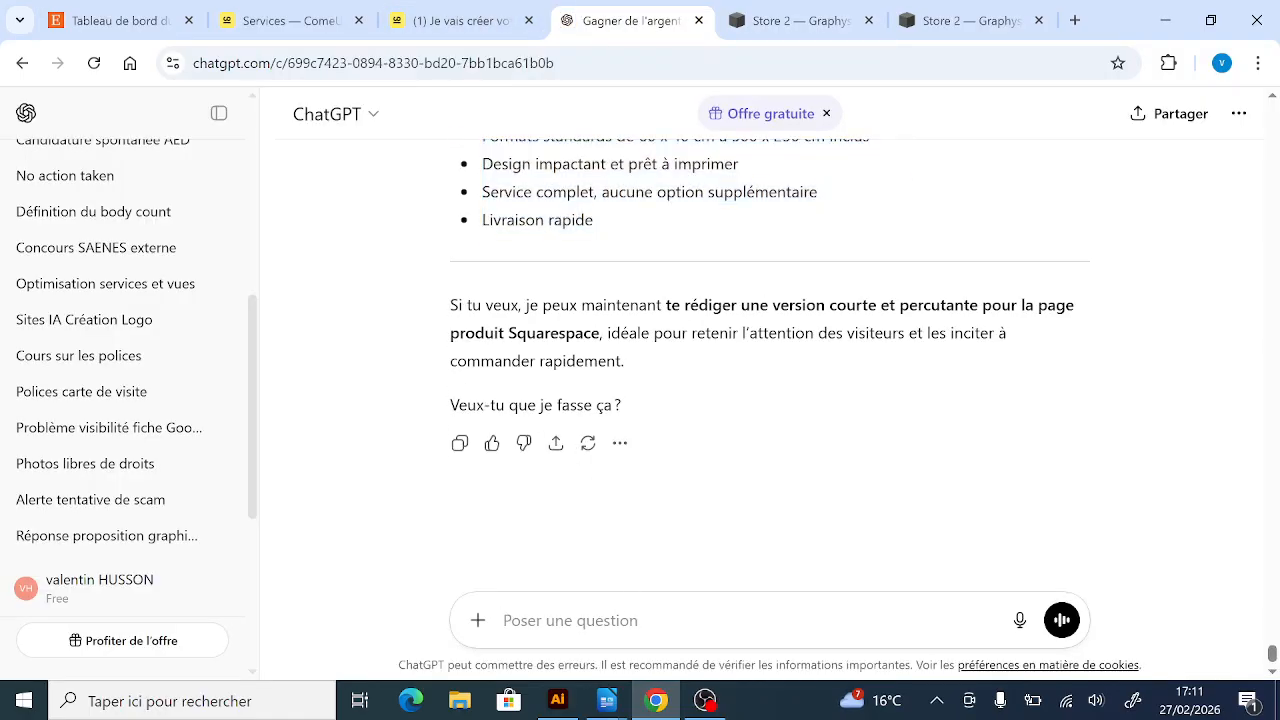
text(pour )
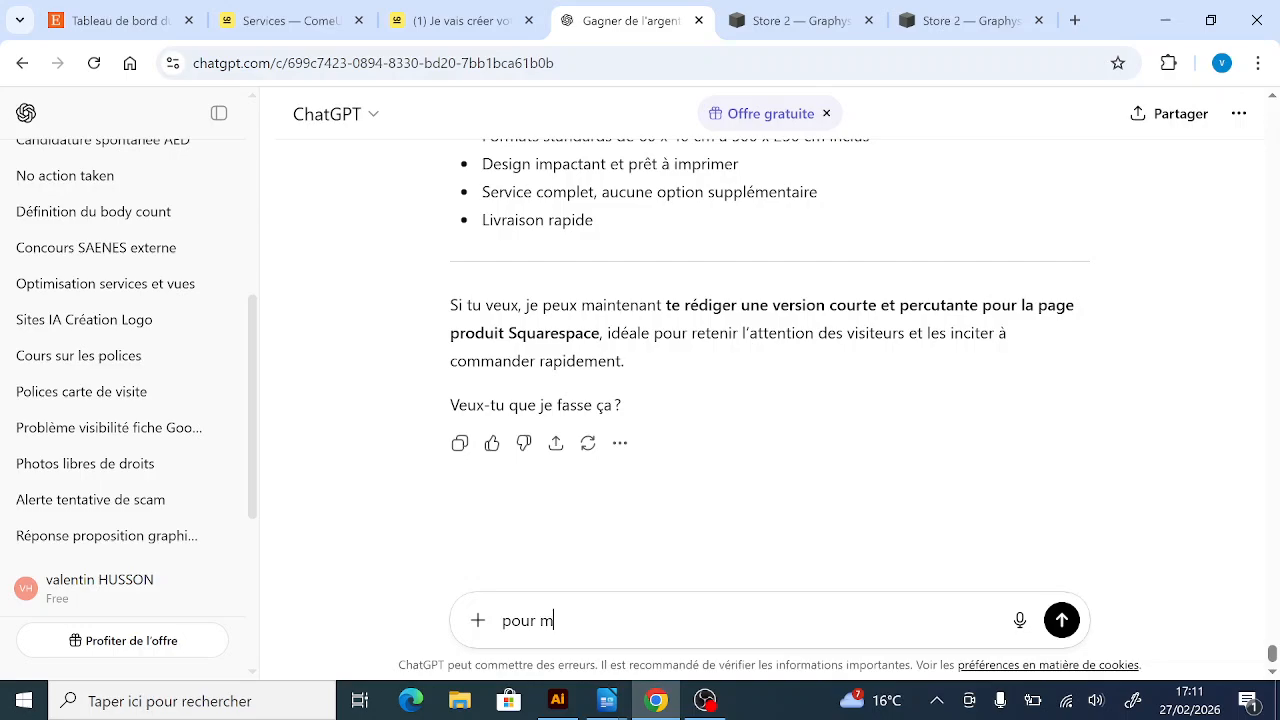
text(mon service crée moi u)
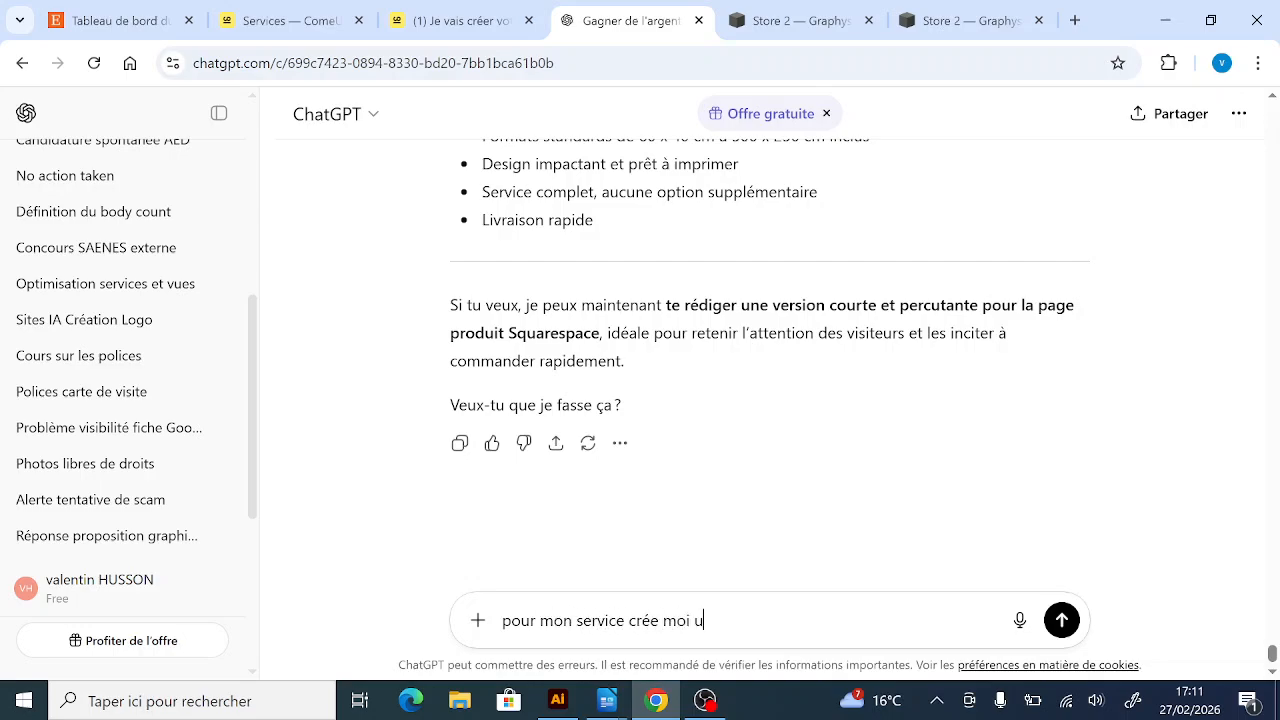
text(ne description optim)
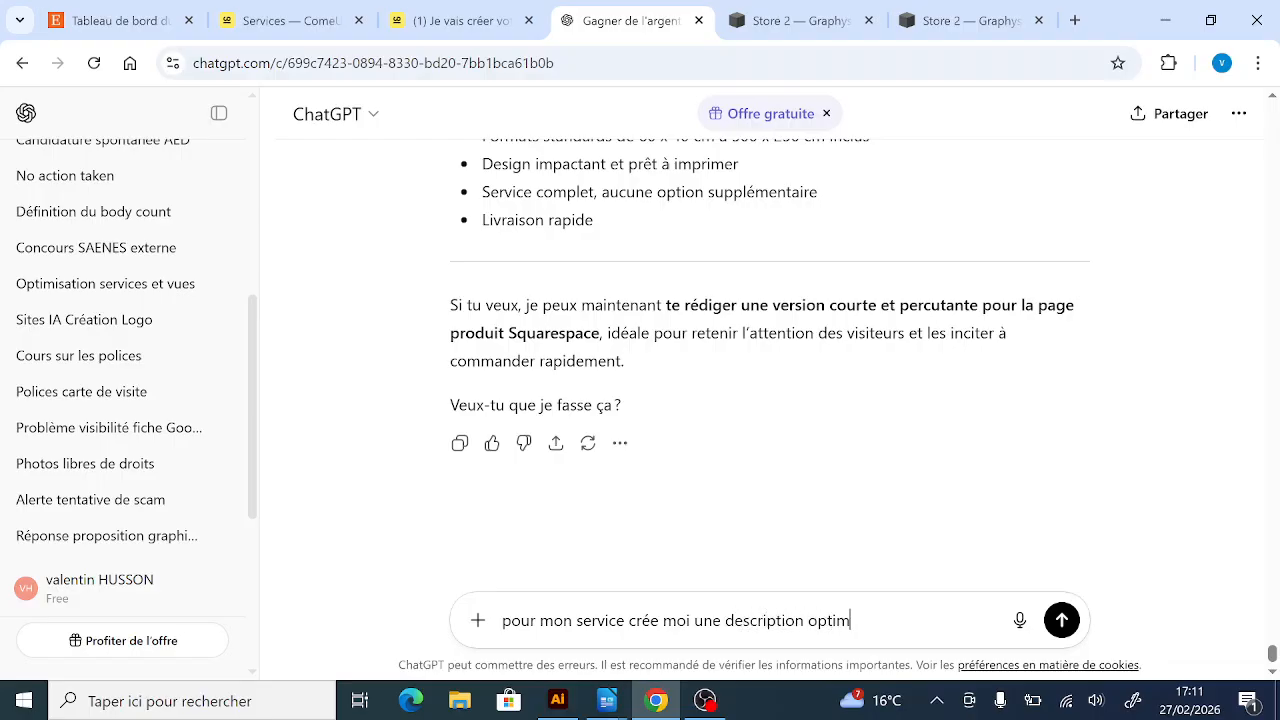
text(isés SEO FRIENDLY)
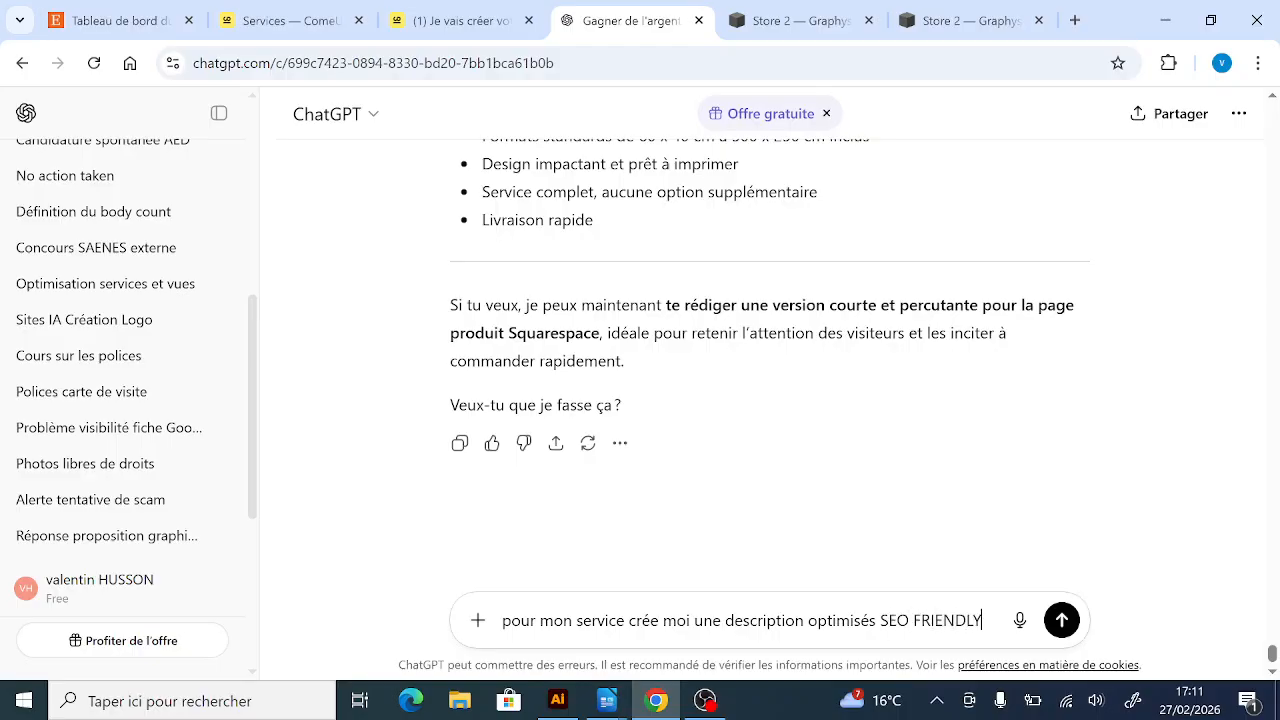
text( pour ranker )
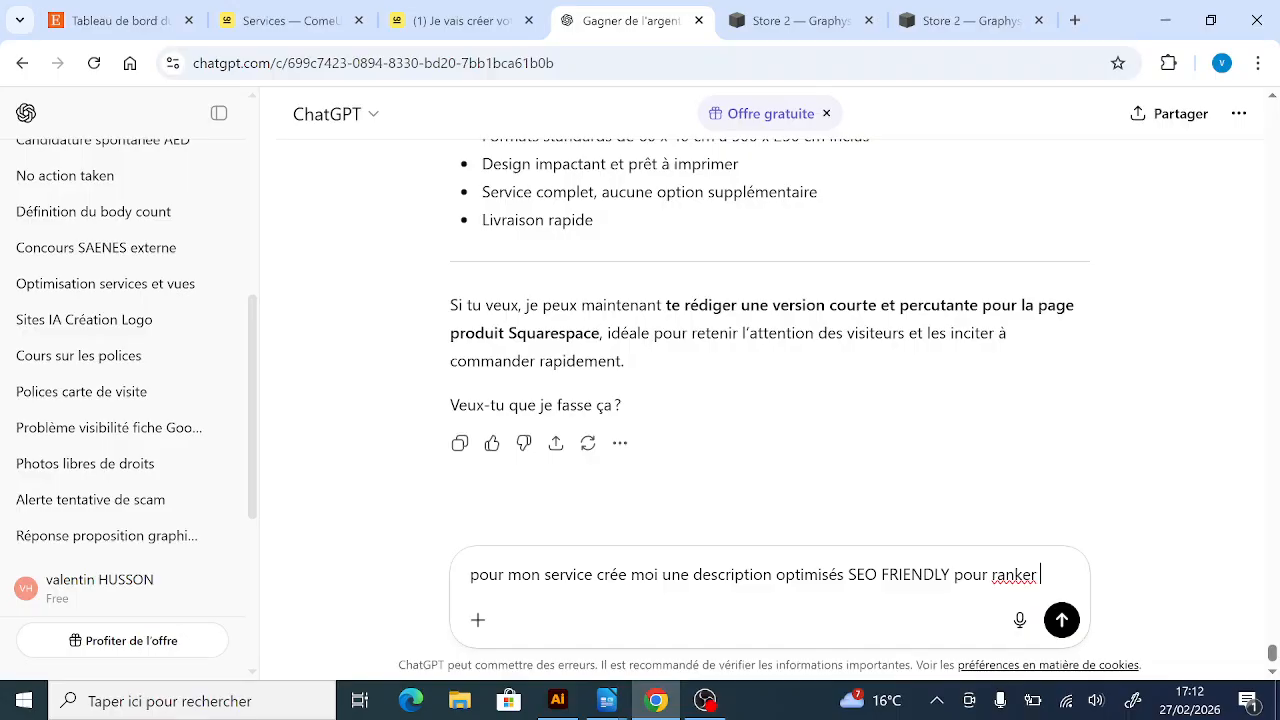
text(le plus haut)
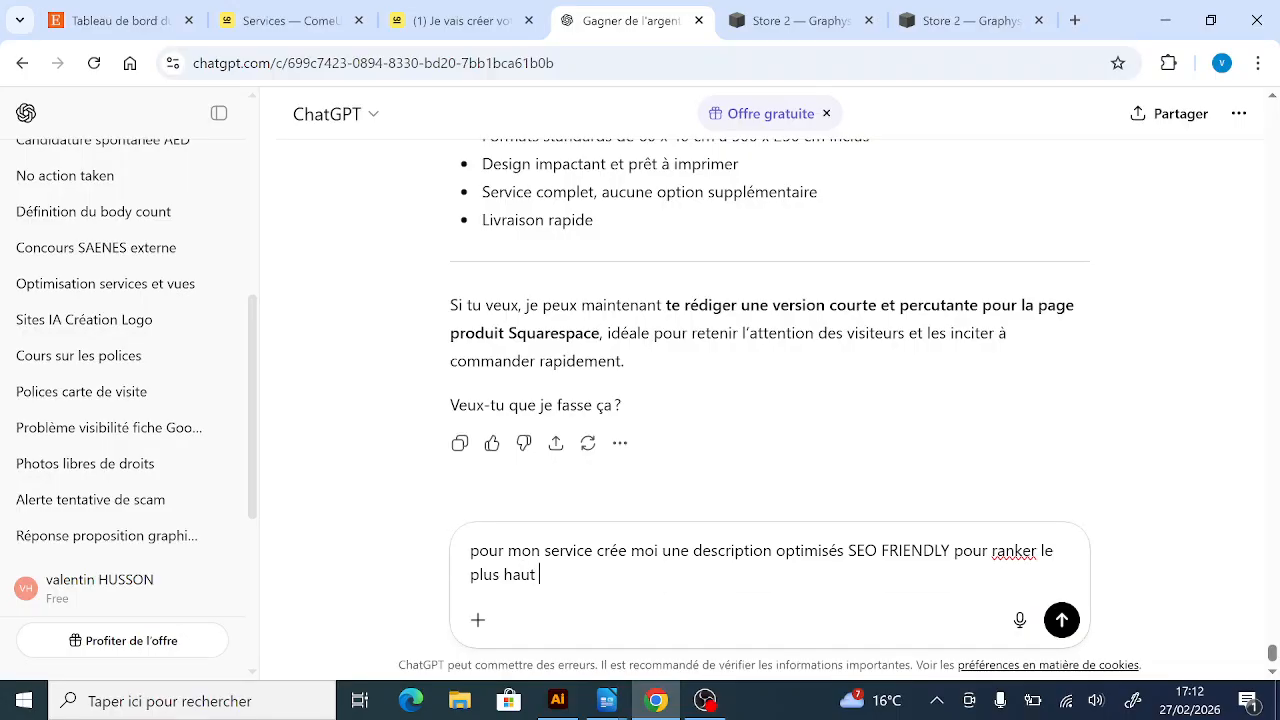
text( et moins de 400 caractères)
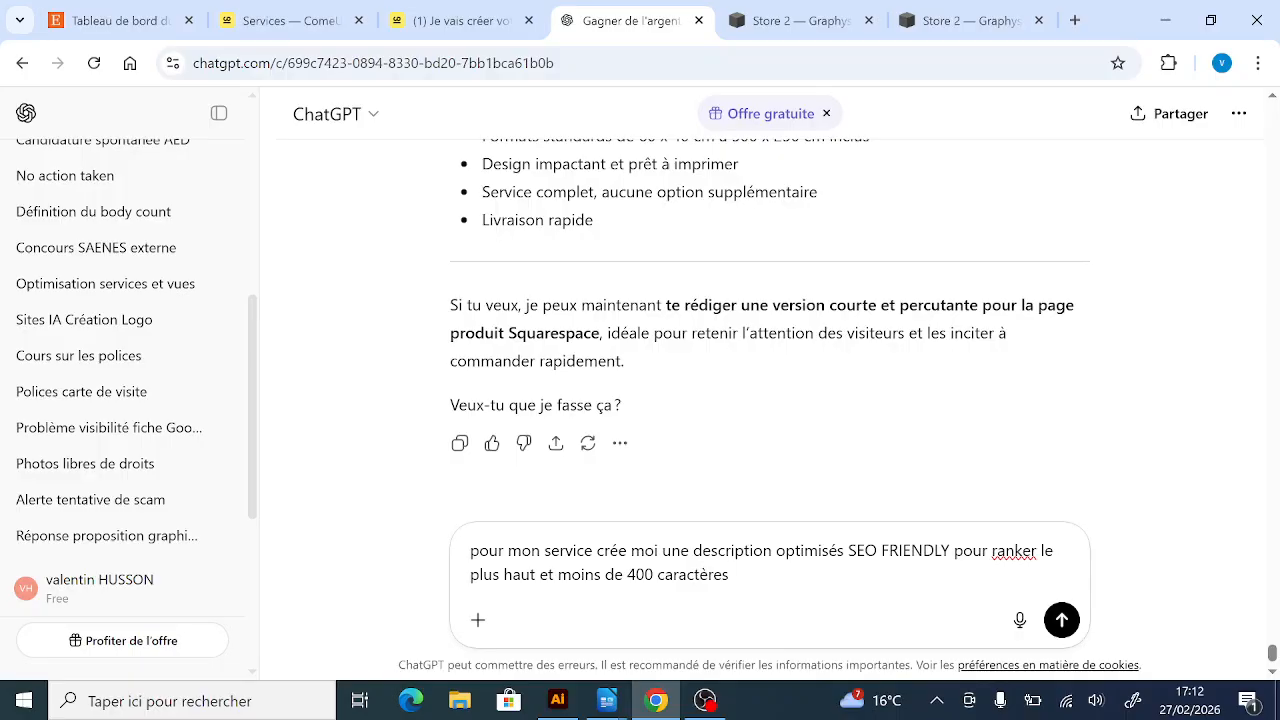
key(Return)
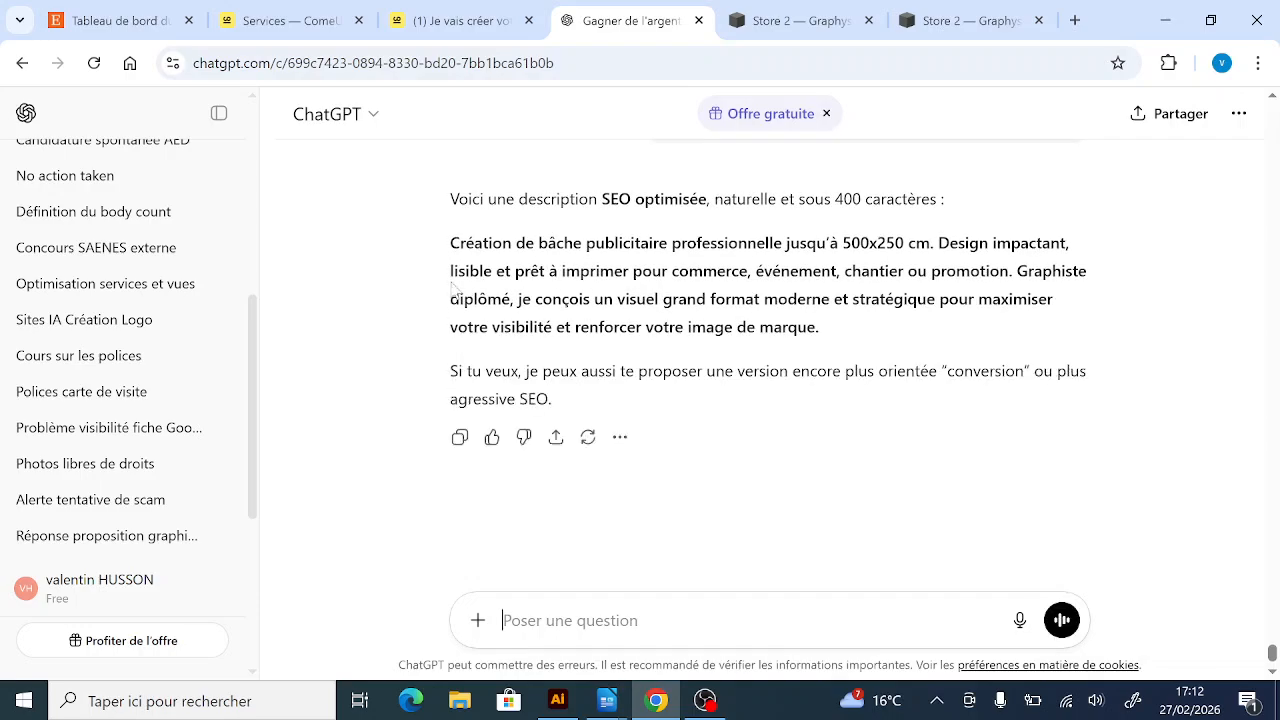
- Copy the generated banner description from ChatGPT into the service's SEO description in Squarespace and apply the SEO settings
drag(449, 243, 855, 338)
key(ctrl+c)
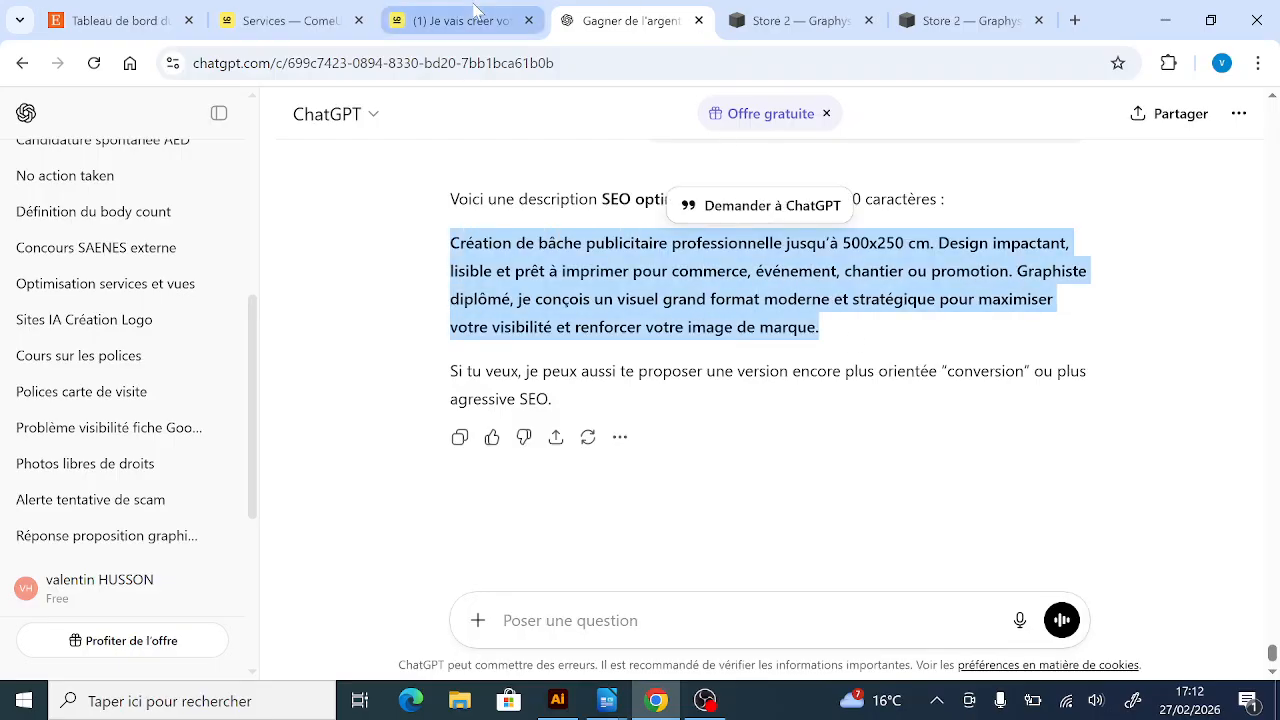
click(795, 20)
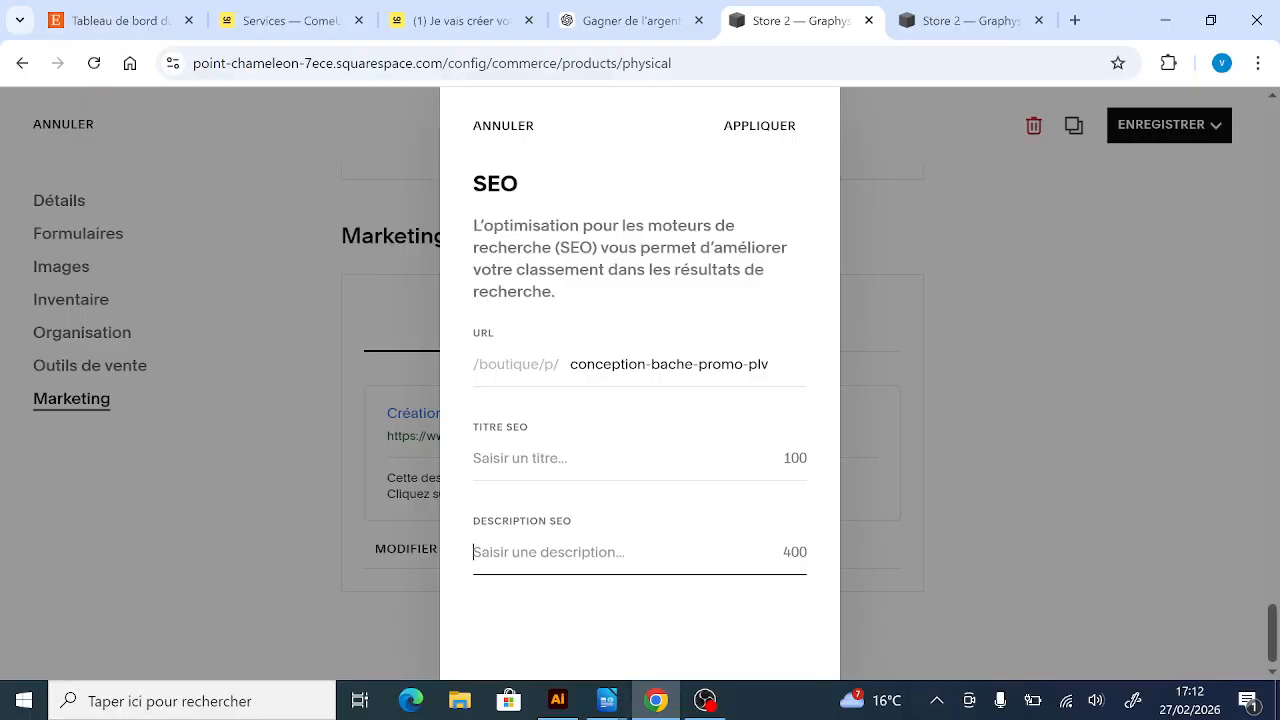
key(ctrl+v)
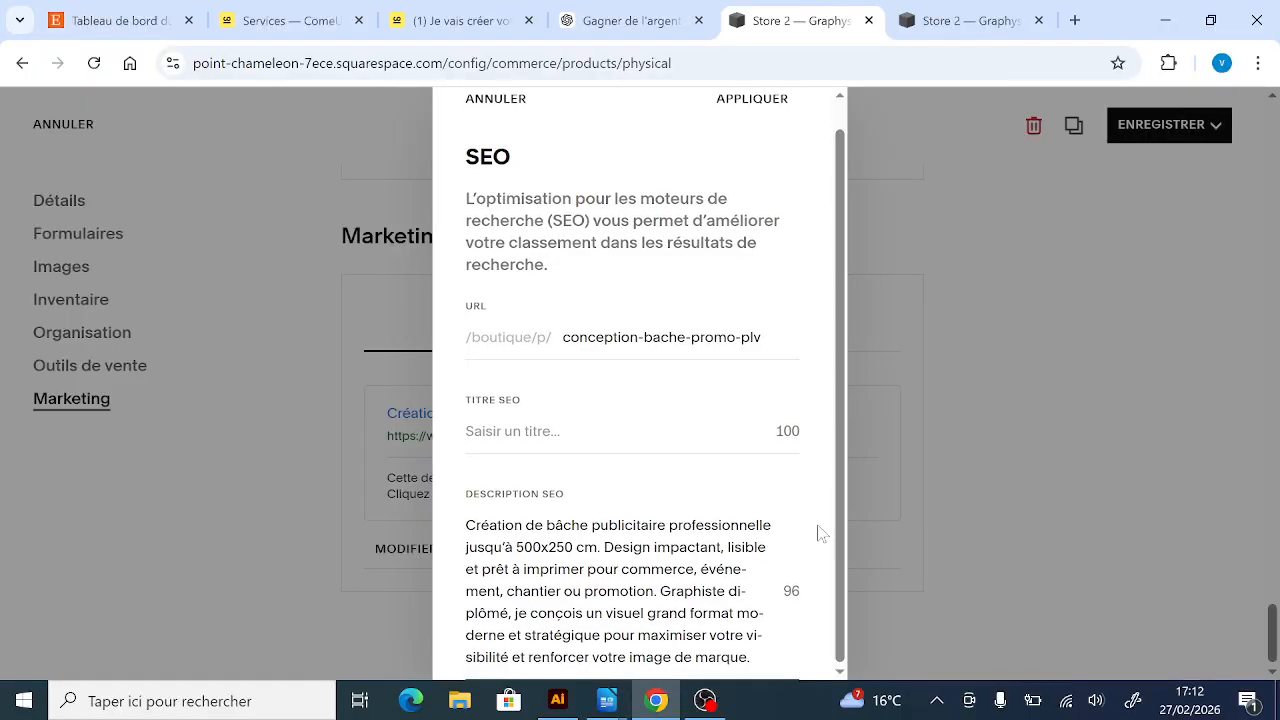
scroll(789, 363, up, 1)
click(760, 126)
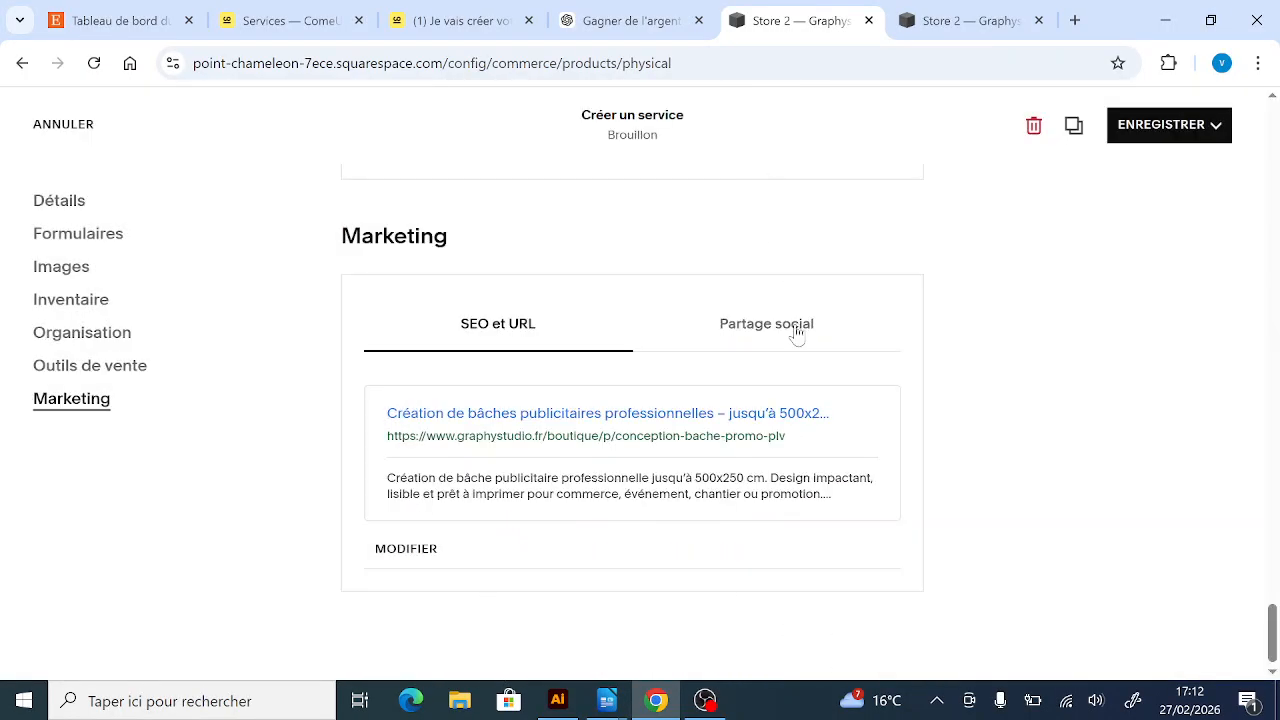
- Publish the banner service and show the Services product list
click(1215, 127)
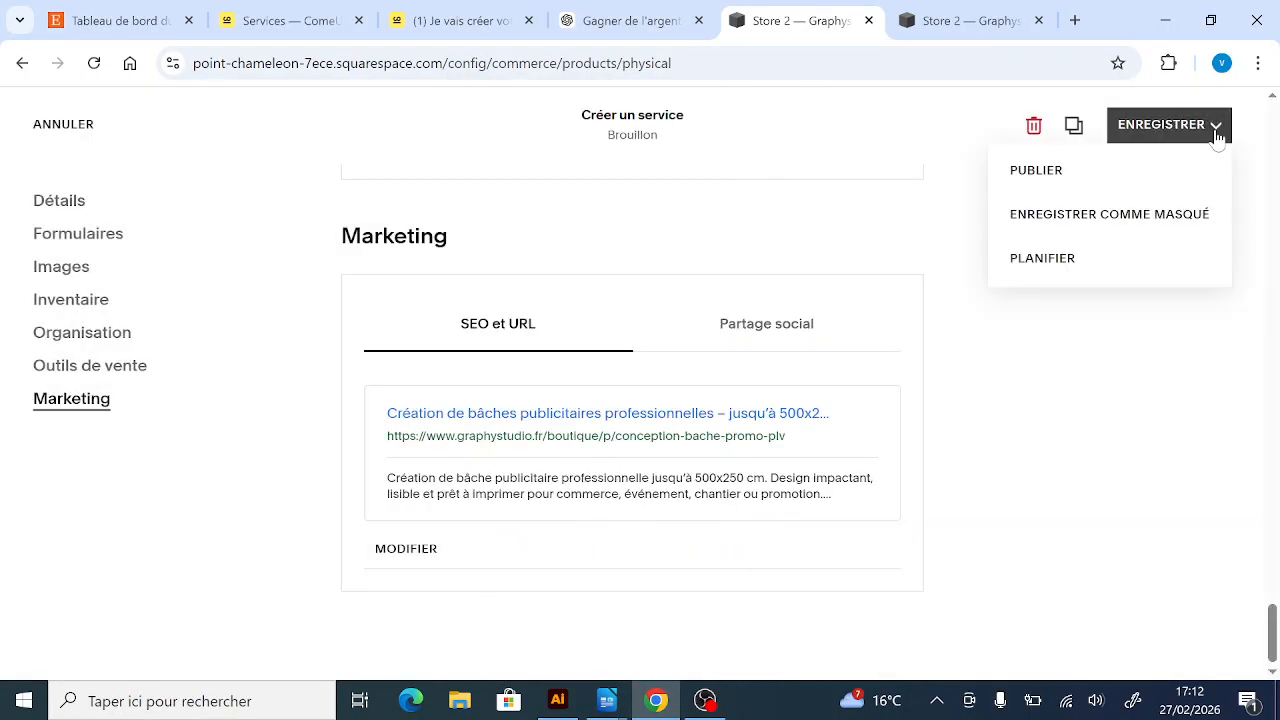
click(1088, 178)
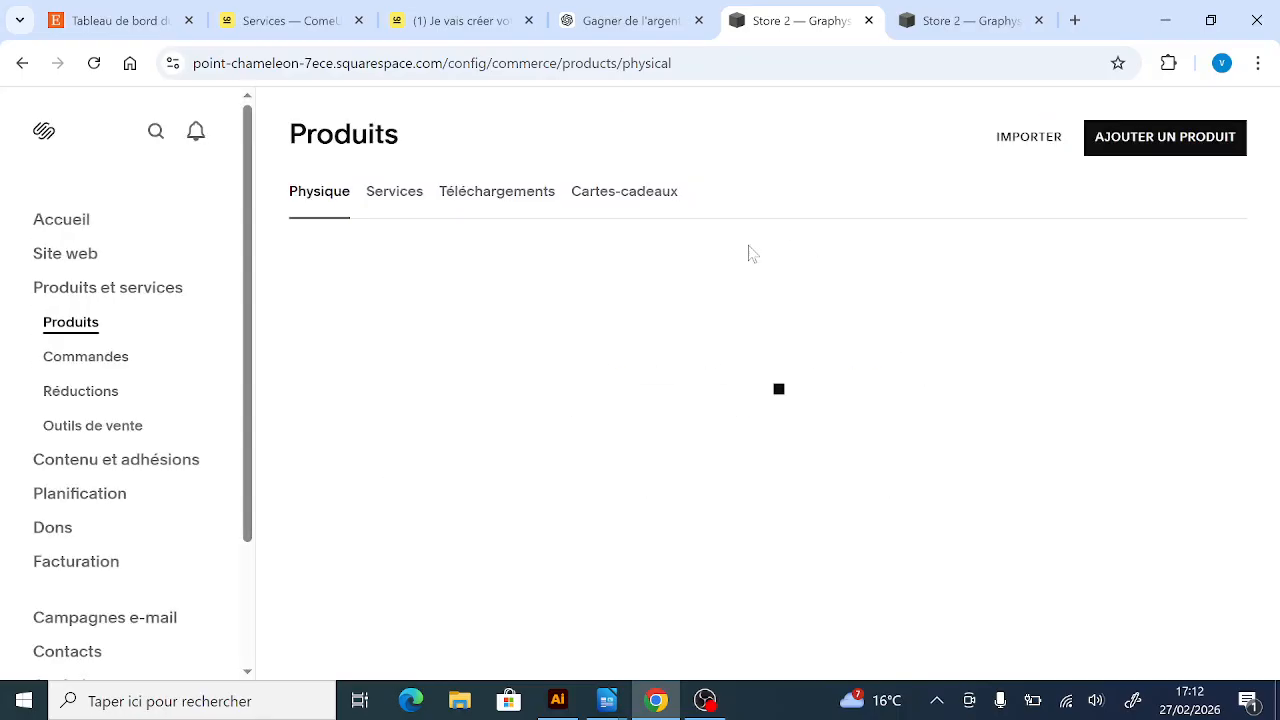
click(394, 191)
- Switch to the public Graphystudio shop page and reload it to check the banner service's listing
click(958, 10)
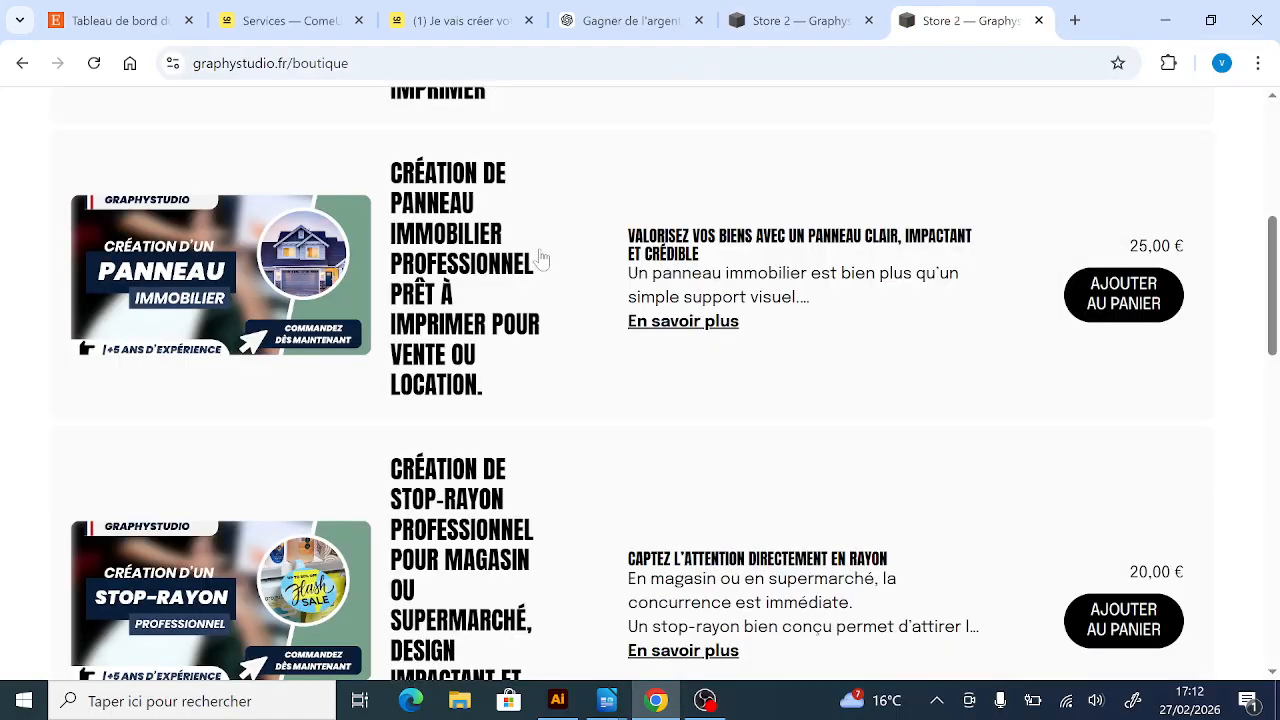
scroll(543, 260, up, 5)
click(94, 63)
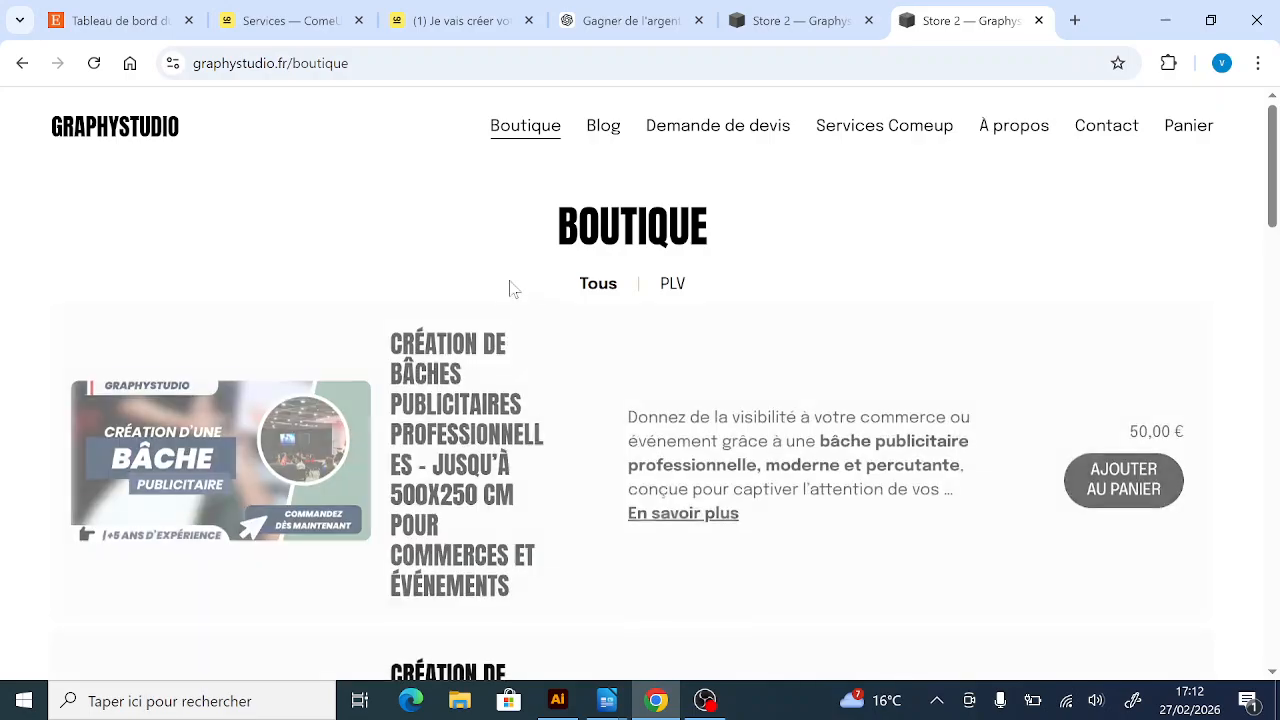
- Check the banner service's listing in the shop's PLV category, then return to the full shop list
click(677, 285)
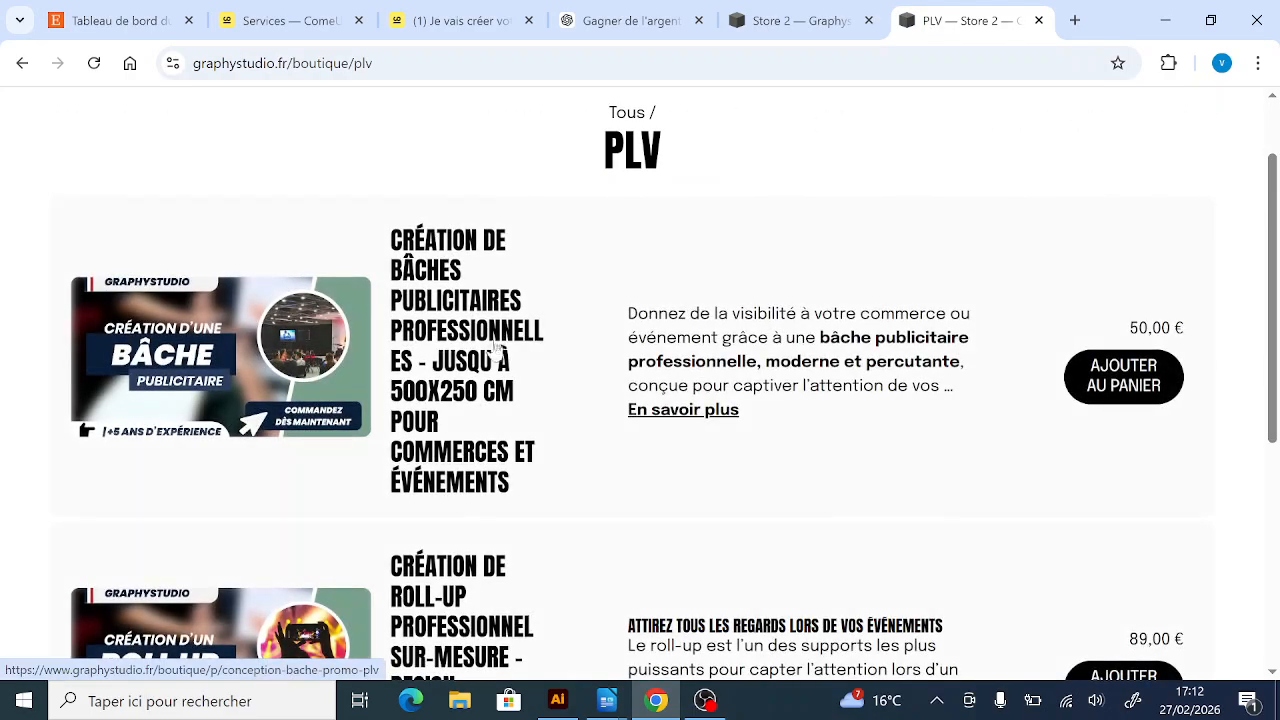
scroll(441, 354, down, 1)
scroll(441, 354, up, 2)
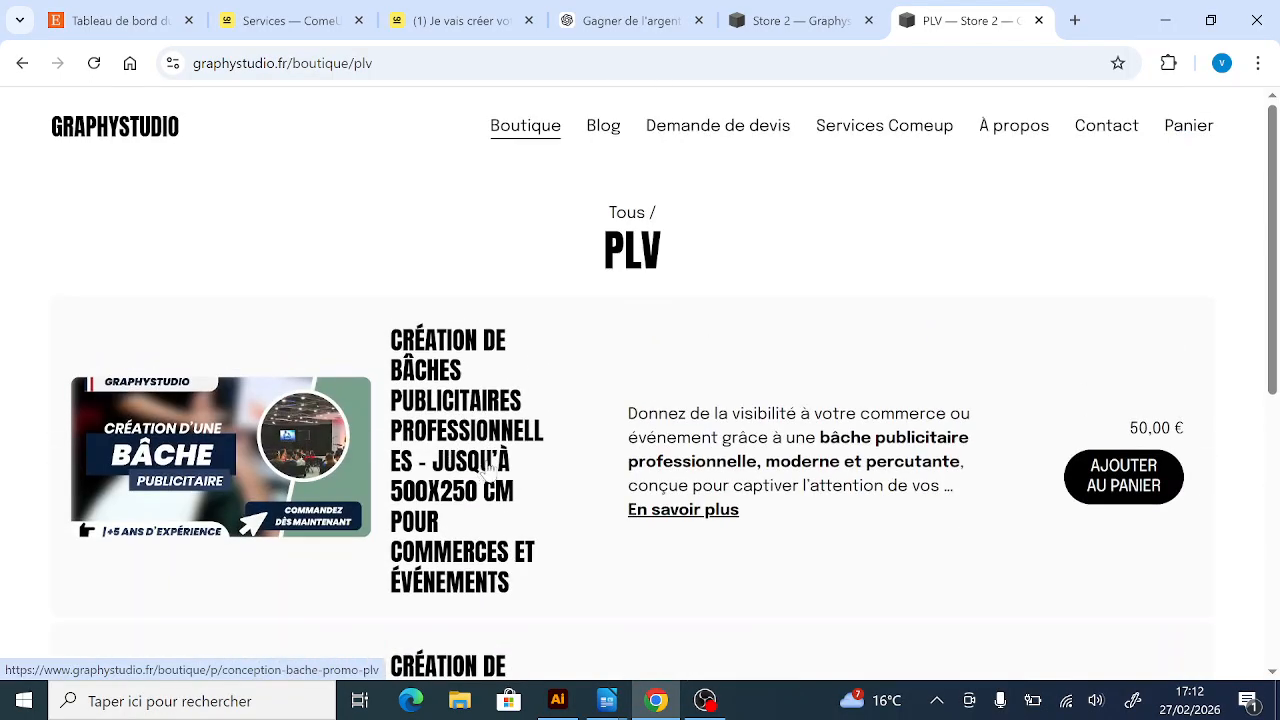
click(626, 213)
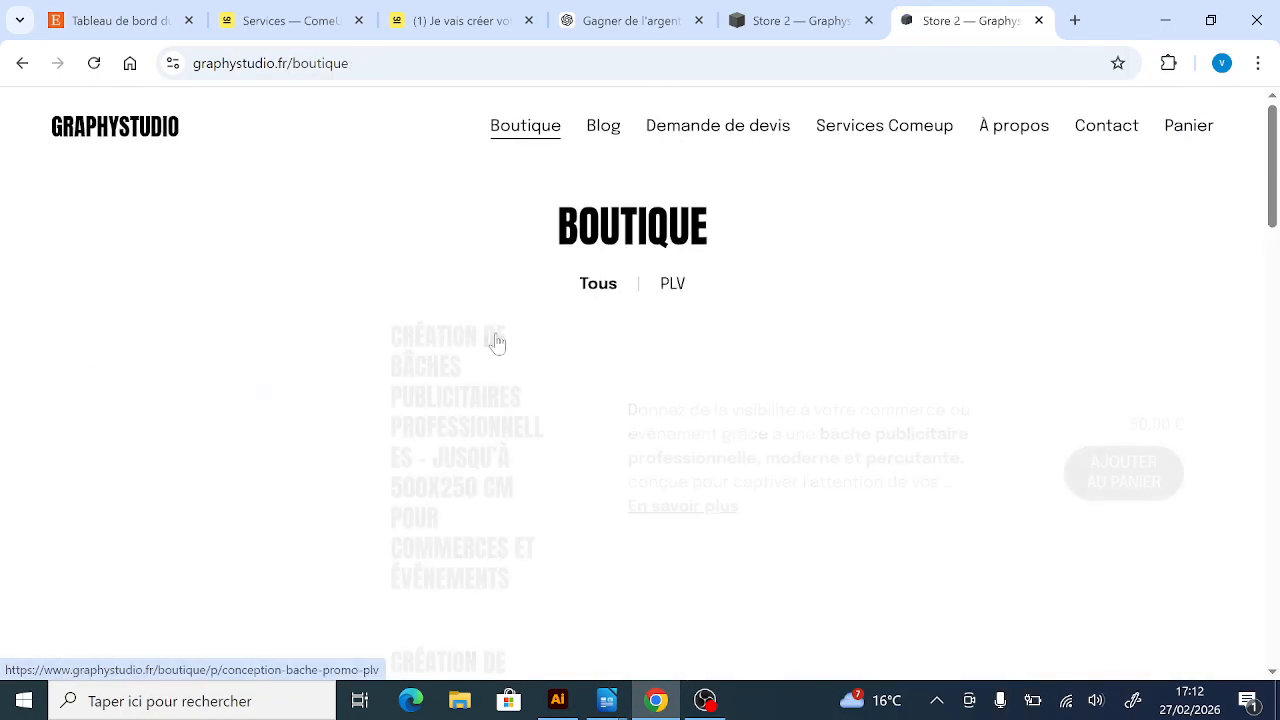
scroll(585, 385, down, 1)
scroll(583, 388, up, 1)
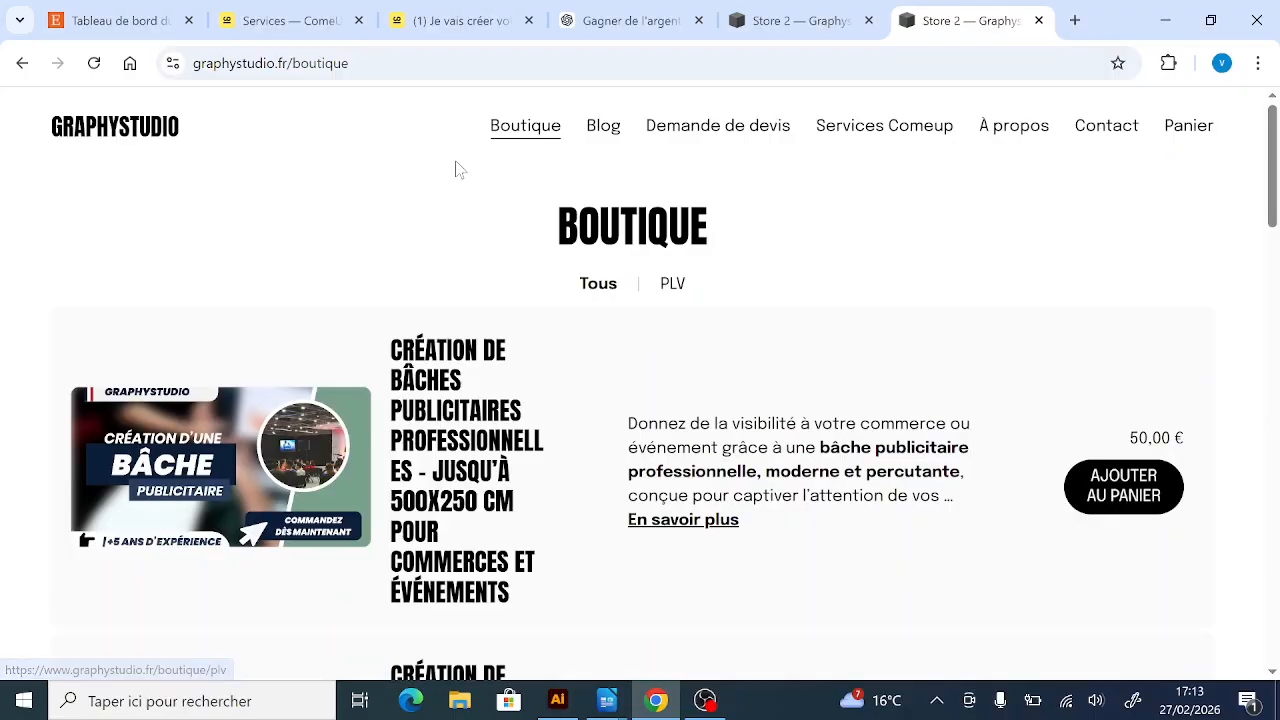